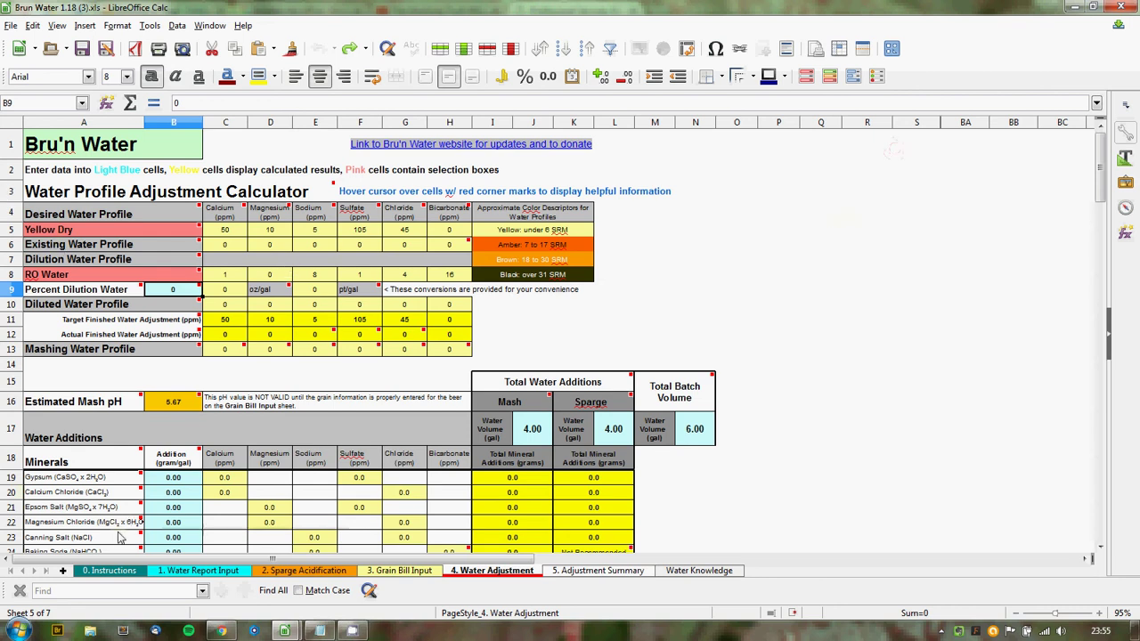
Bring up the '0. Instructions' sheet and scroll through its Getting Started text
{"action": "left_click", "coordinate": [112, 572]}
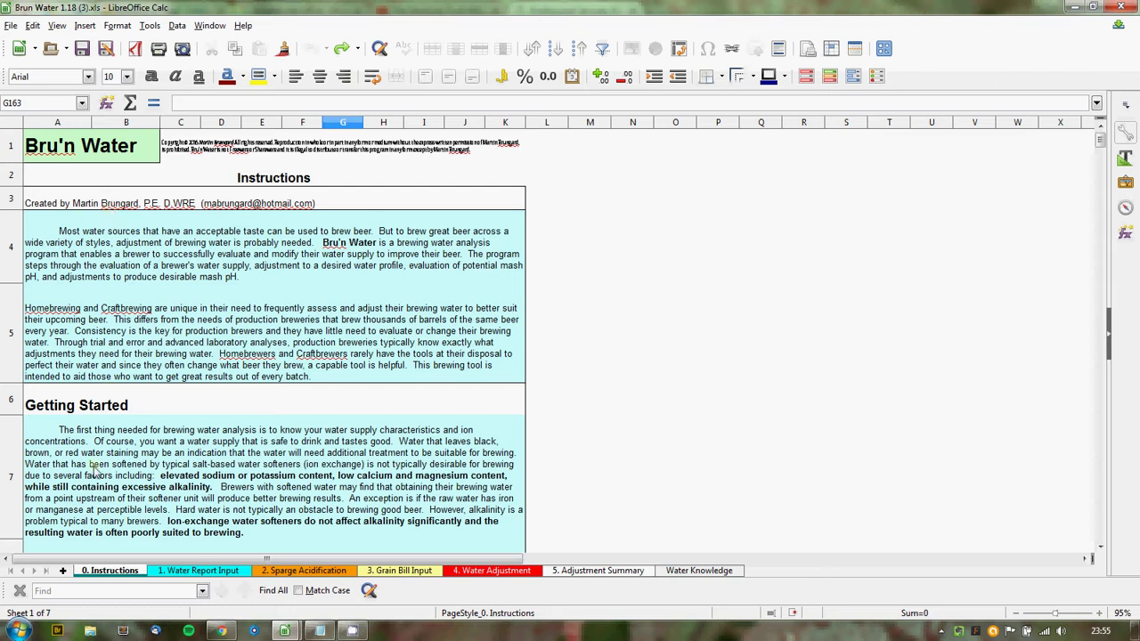
{"action": "scroll", "coordinate": [107, 446], "scroll_direction": "down", "scroll_amount": 14}
{"action": "scroll", "coordinate": [107, 446], "scroll_direction": "up", "scroll_amount": 14}
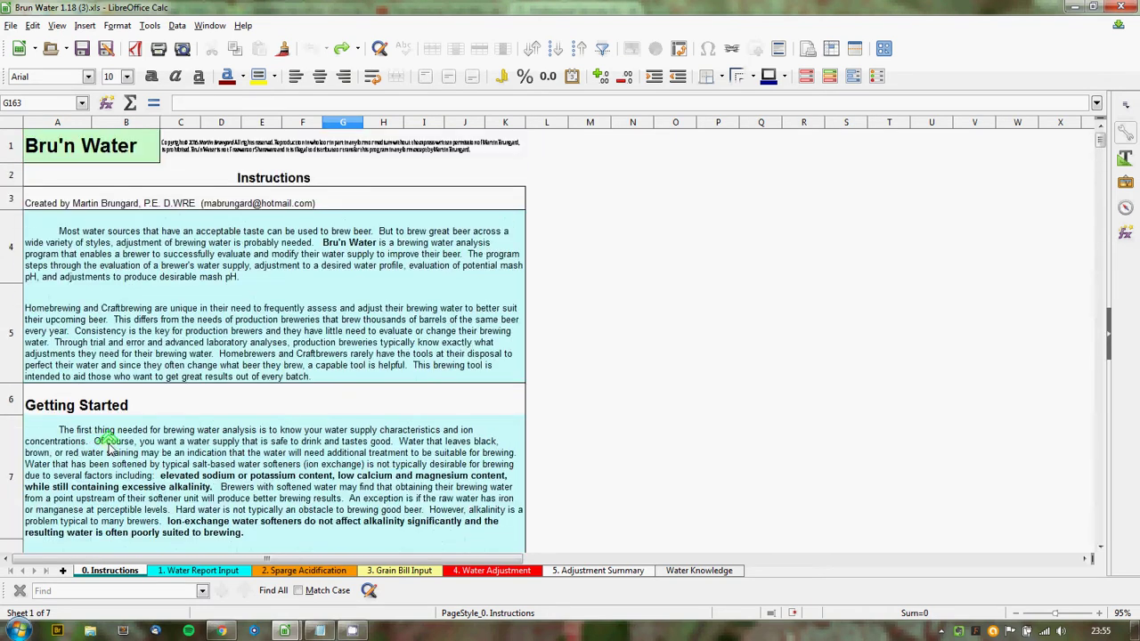
Look through the Water Report Input, Sparge Acidification, Grain Bill Input, Water Adjustment and Adjustment Summary sheets
{"action": "left_click", "coordinate": [214, 571]}
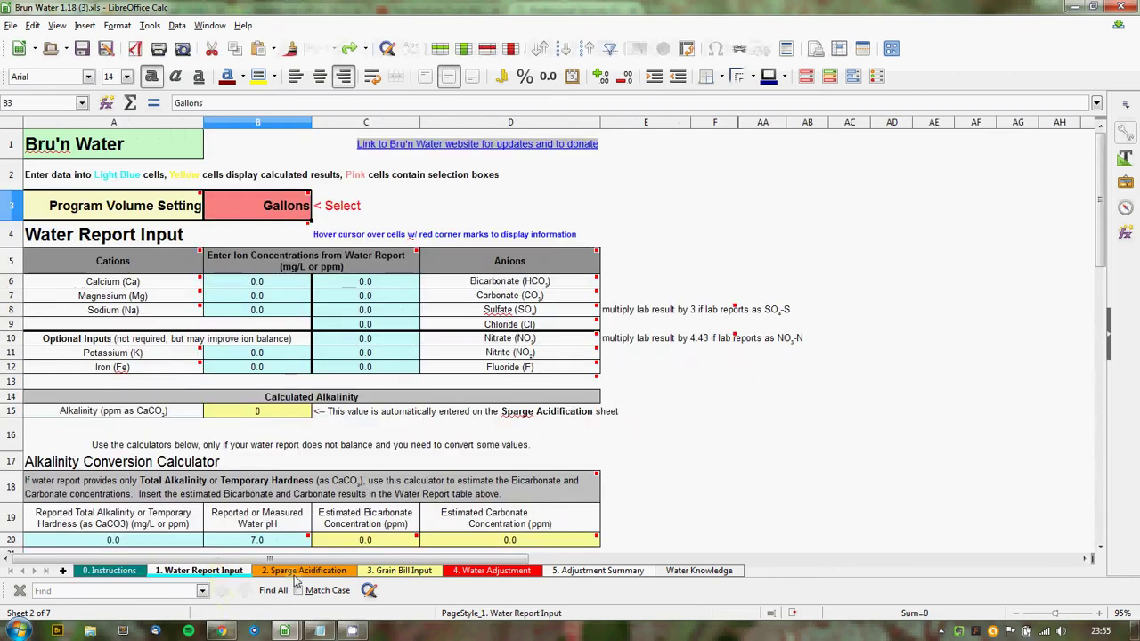
{"action": "left_click", "coordinate": [301, 575]}
{"action": "left_click", "coordinate": [400, 571]}
{"action": "left_click", "coordinate": [507, 571]}
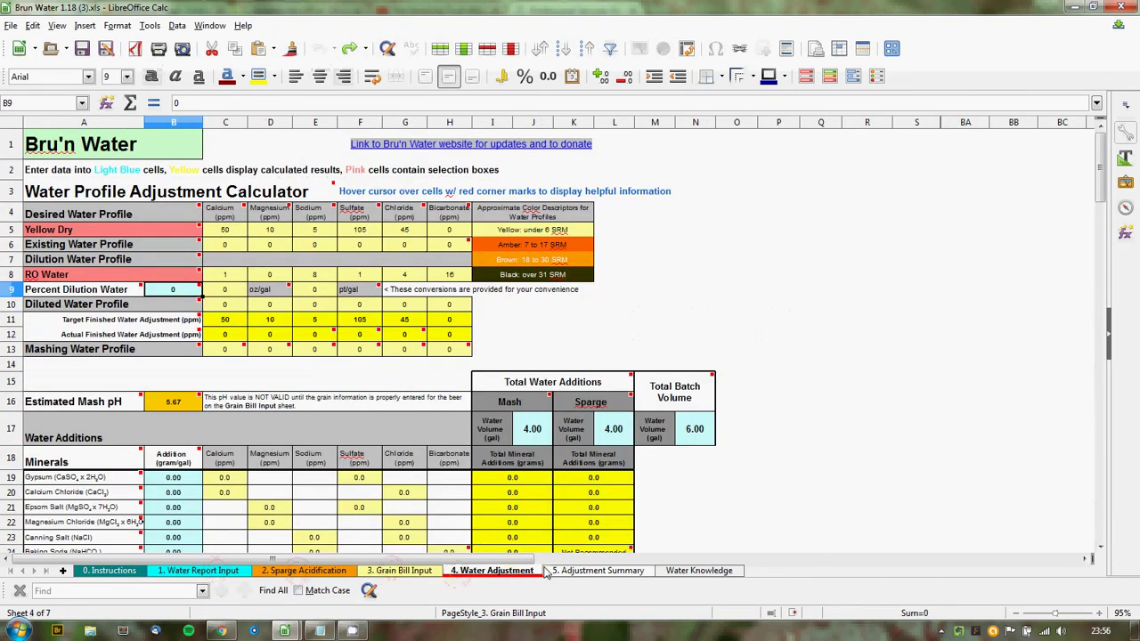
{"action": "left_click", "coordinate": [548, 571]}
{"action": "left_click", "coordinate": [198, 570]}
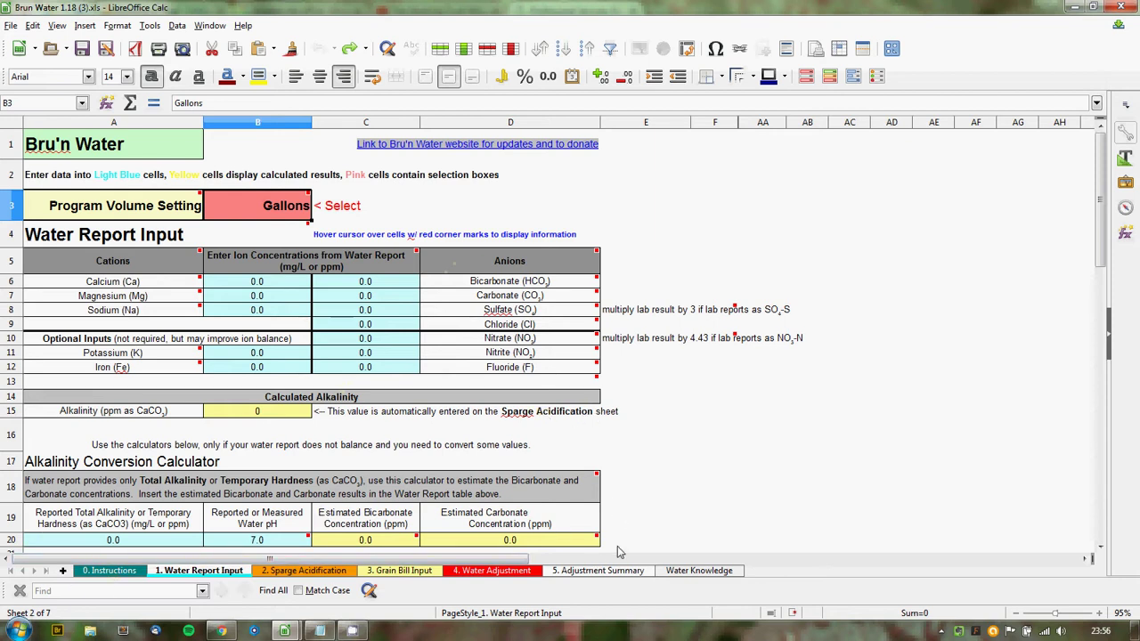
{"action": "left_click", "coordinate": [101, 574]}
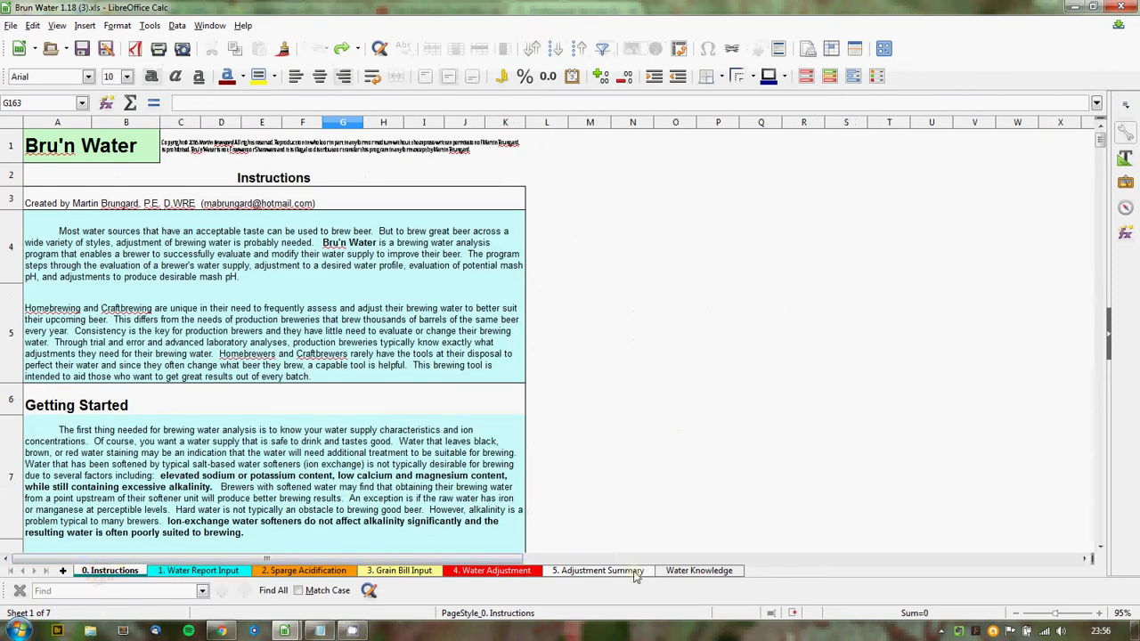
Autoscroll the Water Knowledge sheet, then scroll through the Adjustment Summary's mineral additions
{"action": "left_click", "coordinate": [699, 571]}
{"action": "middle_click", "coordinate": [664, 438]}
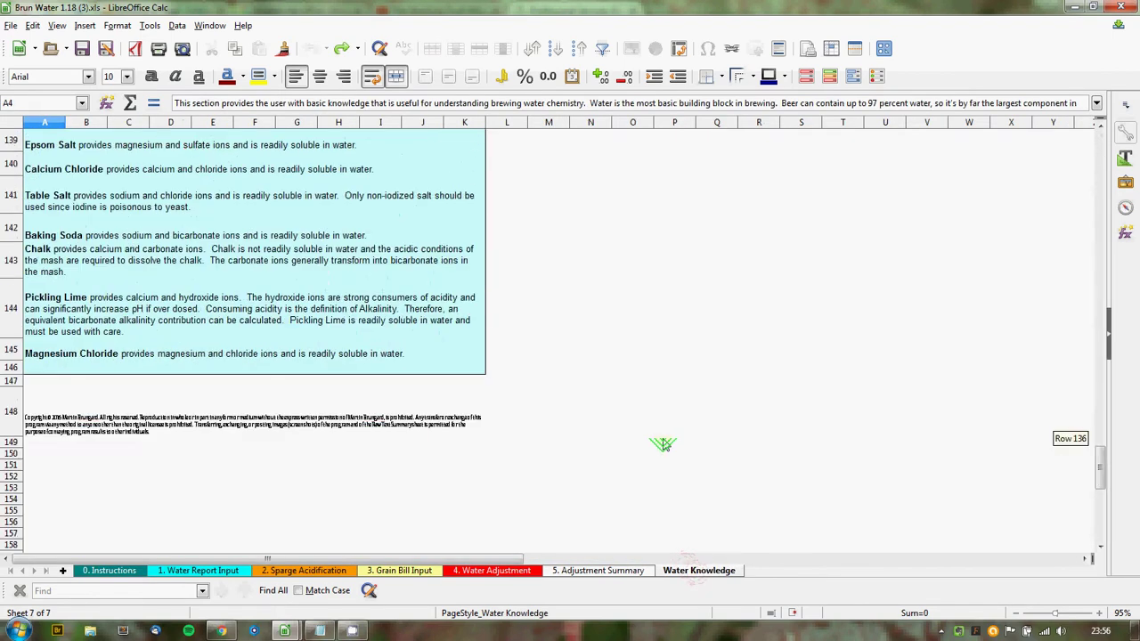
{"action": "left_click", "coordinate": [114, 570]}
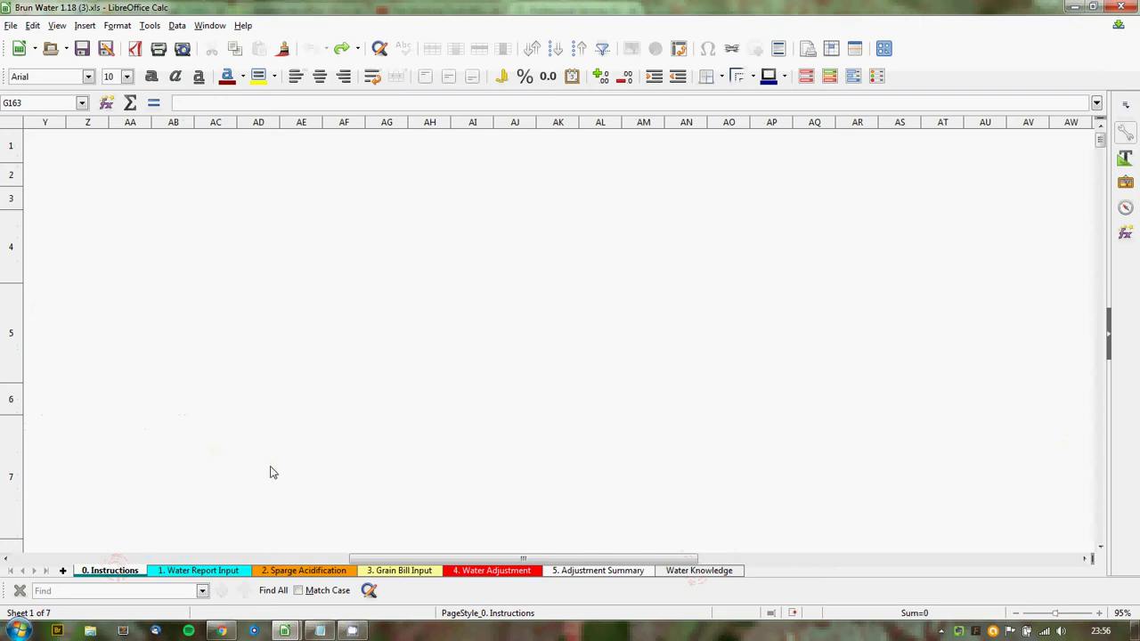
{"action": "left_click", "coordinate": [613, 571]}
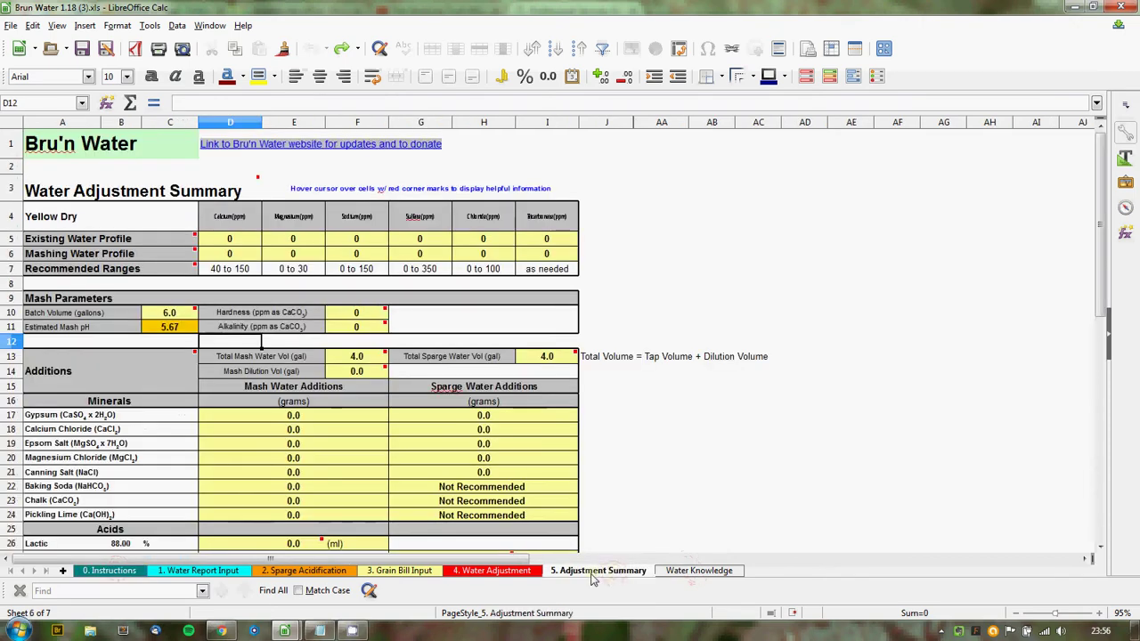
{"action": "scroll", "coordinate": [335, 319], "scroll_direction": "down", "scroll_amount": 4}
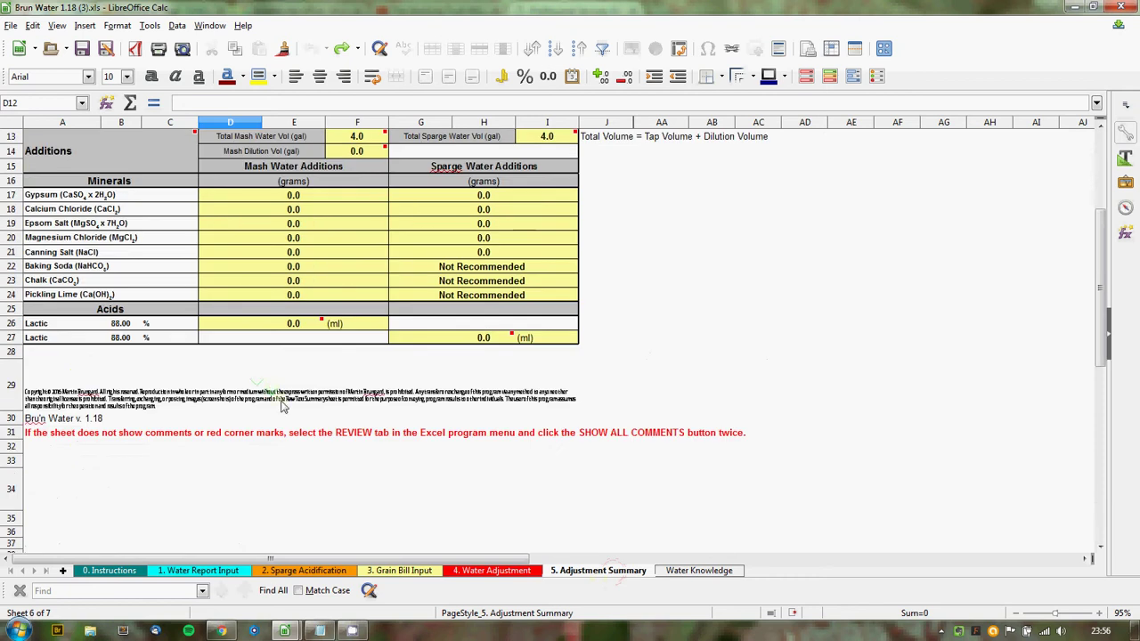
{"action": "scroll", "coordinate": [276, 401], "scroll_direction": "up", "scroll_amount": 4}
{"action": "scroll", "coordinate": [303, 371], "scroll_direction": "down", "scroll_amount": 1}
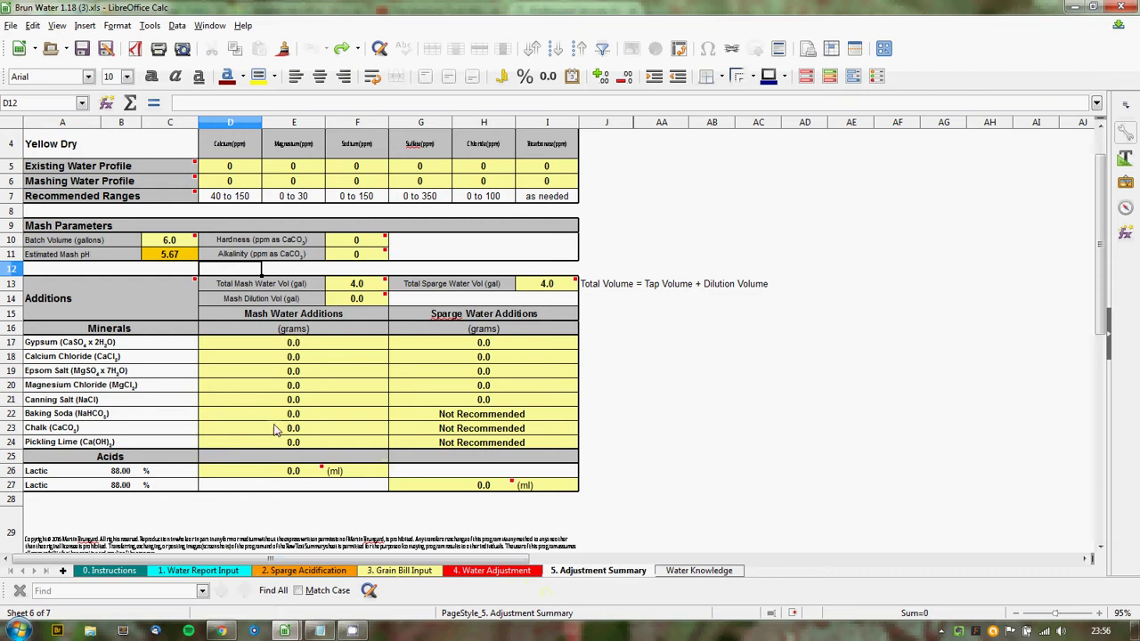
{"action": "left_click", "coordinate": [490, 570]}
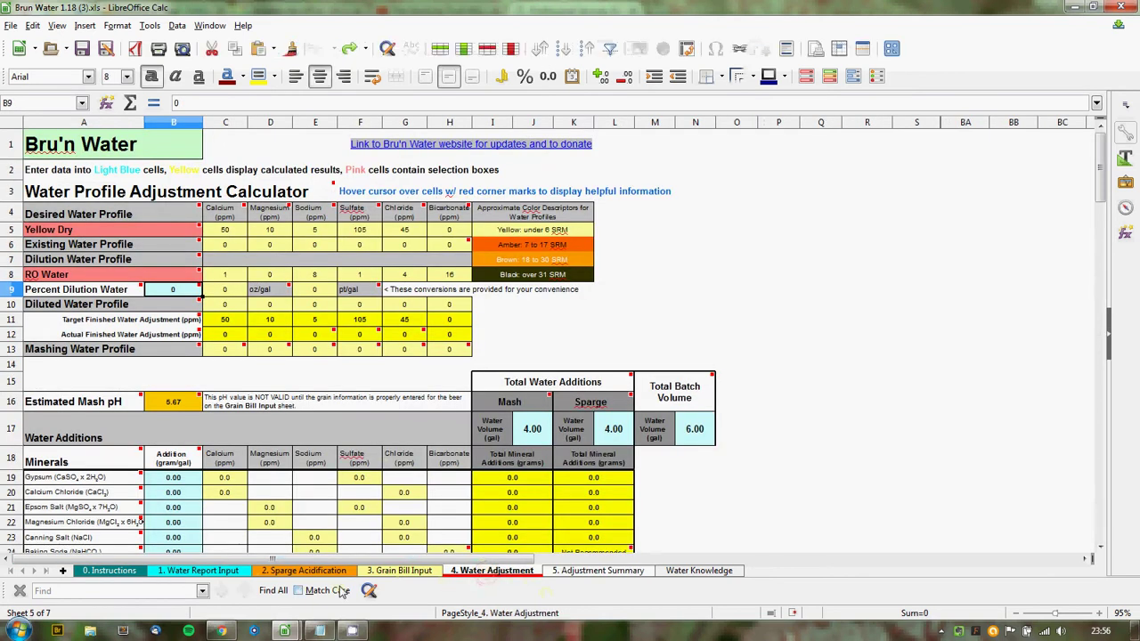
{"action": "left_click", "coordinate": [203, 573]}
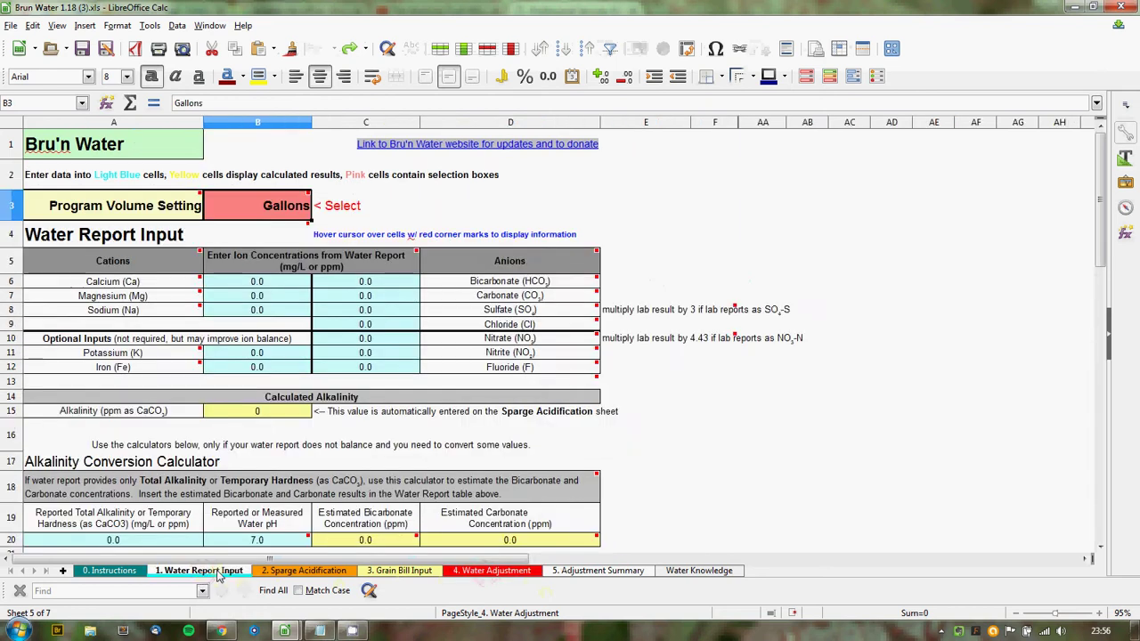
{"action": "left_click", "coordinate": [278, 571]}
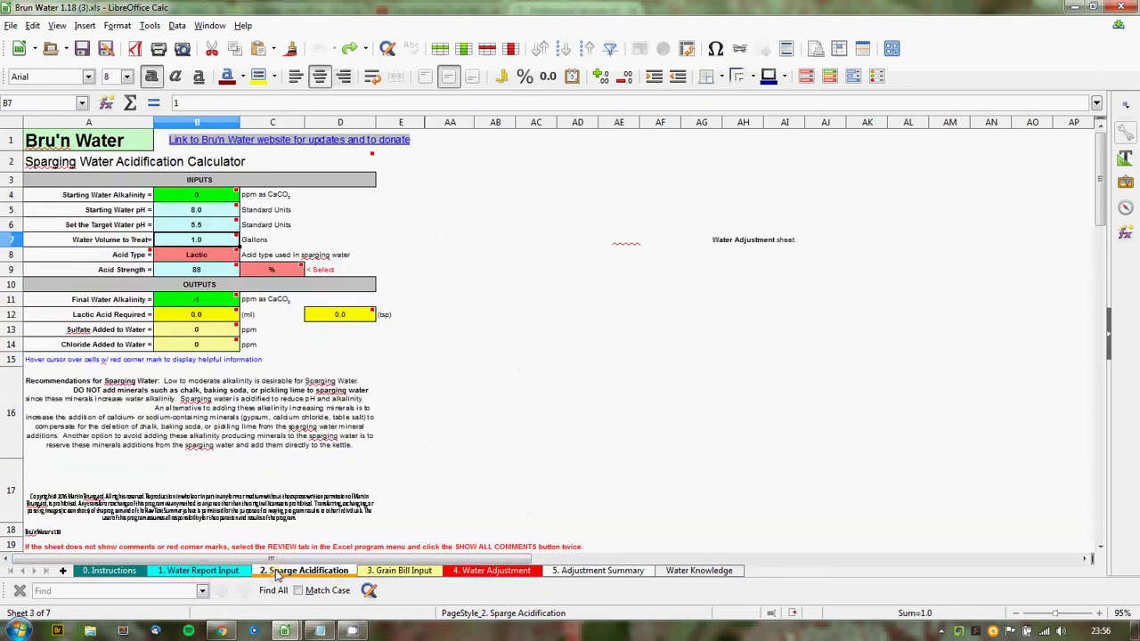
{"action": "left_click", "coordinate": [203, 573]}
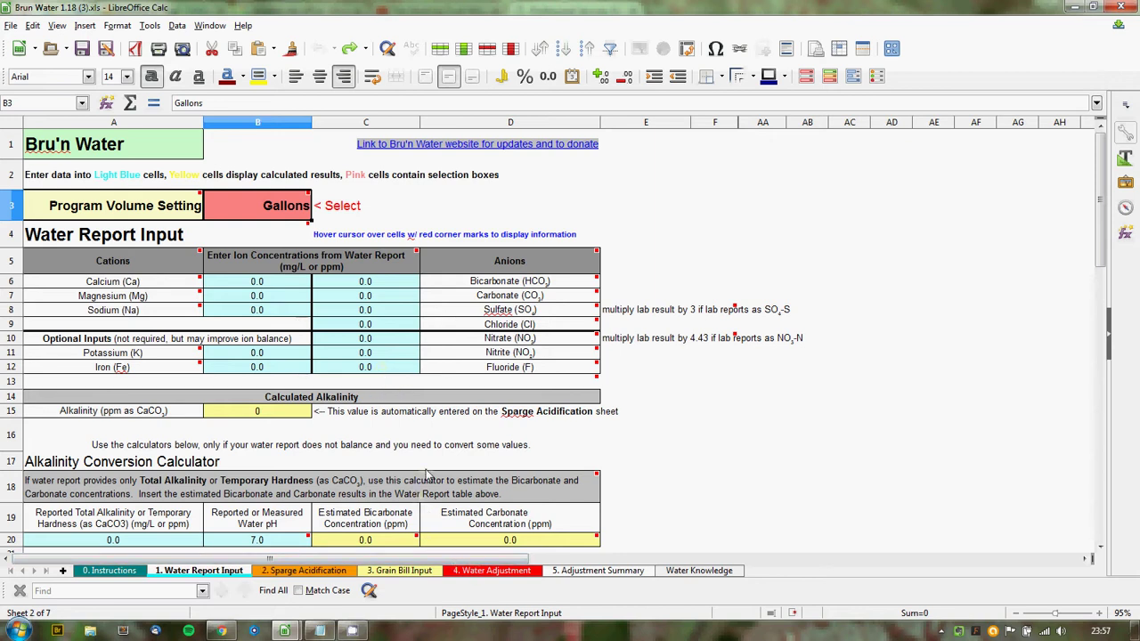
Enter 100 in B9 on Water Adjustment, bringing the estimated mash pH to 5.71
{"action": "left_click", "coordinate": [481, 574]}
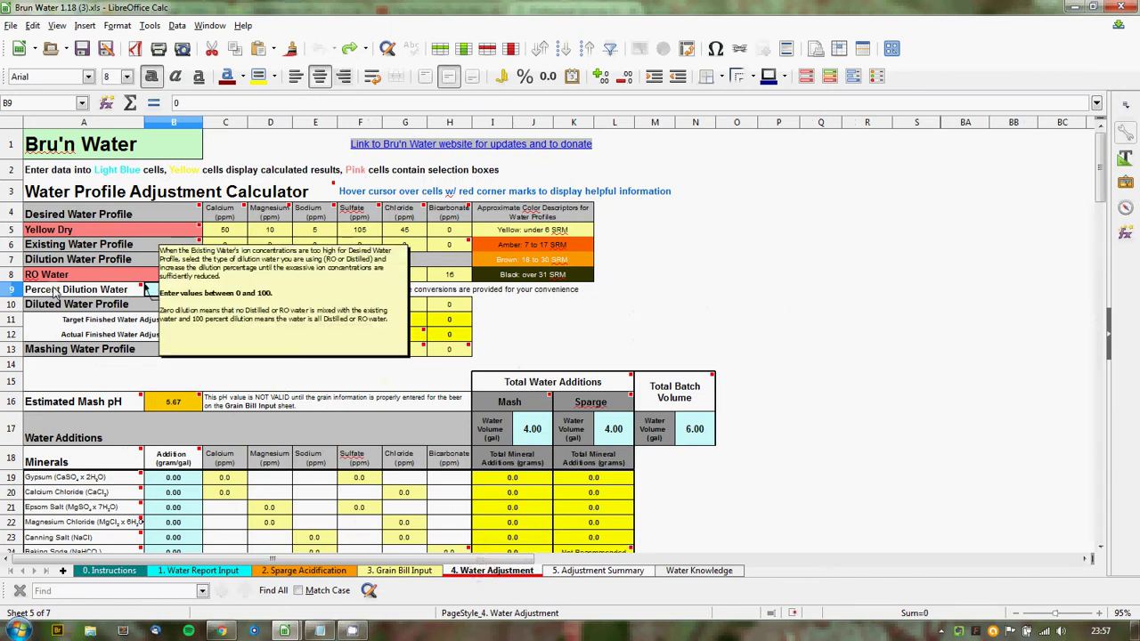
{"action": "mouse_move", "coordinate": [64, 281]}
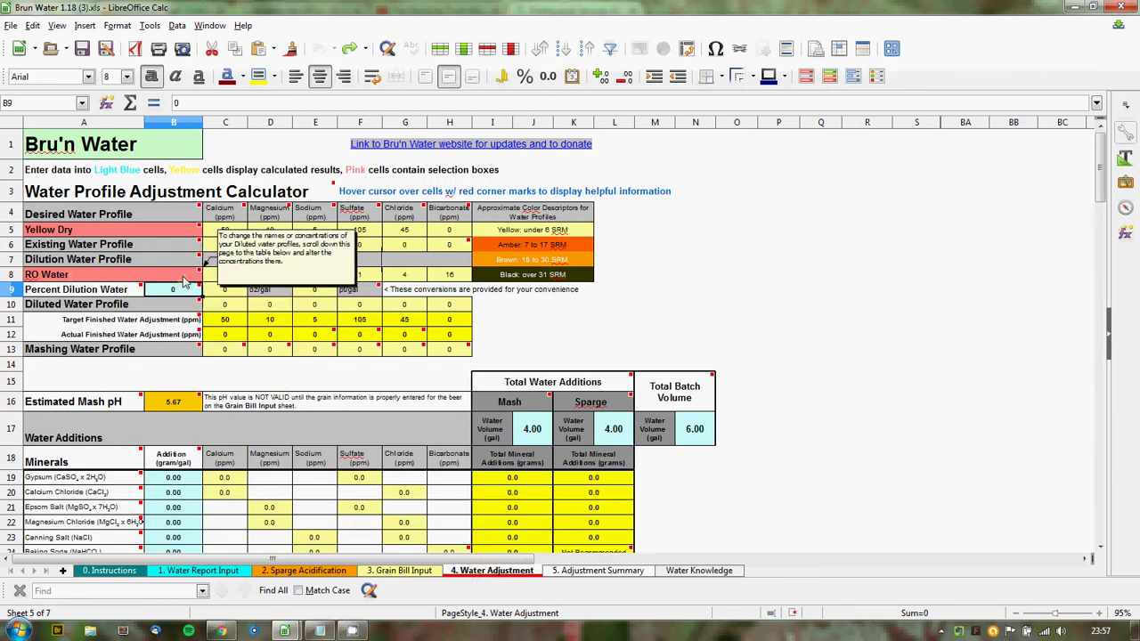
{"action": "type", "text": "1"}
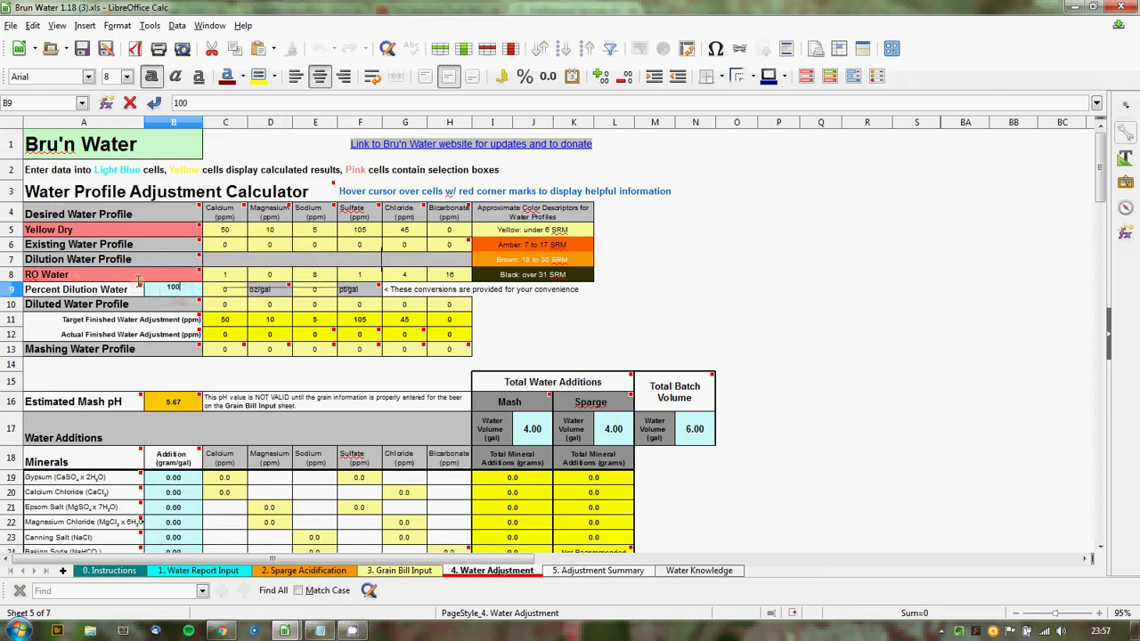
{"action": "type", "text": "00"}
{"action": "key", "text": "Return"}
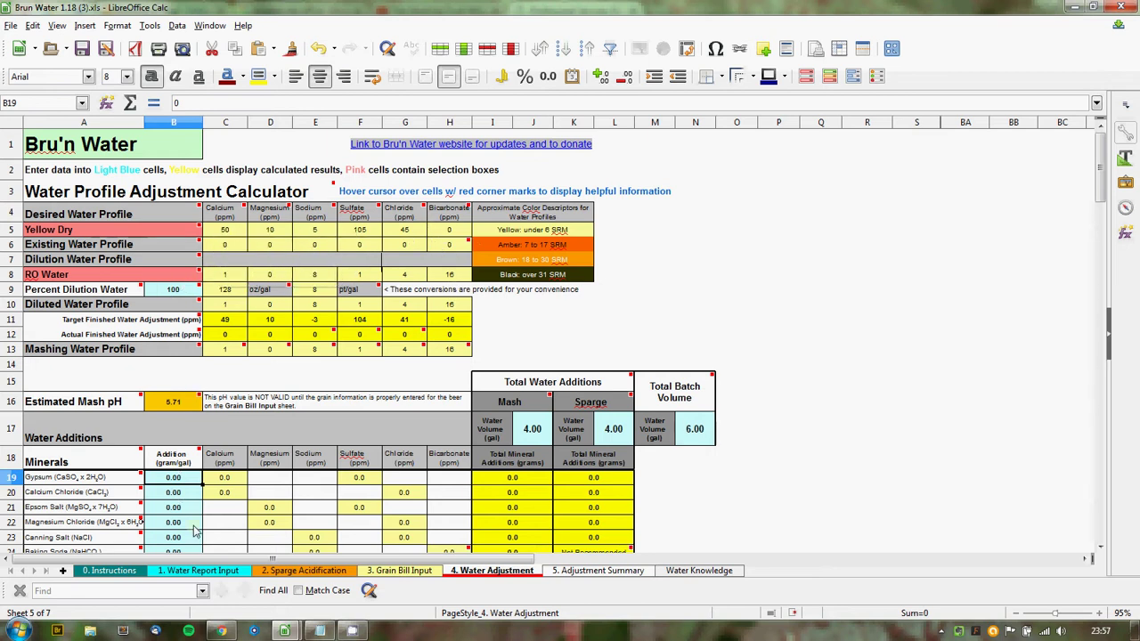
Switch the Program Volume Setting in B3 of Water Report Input from Gallons to Liters
{"action": "left_click", "coordinate": [205, 571]}
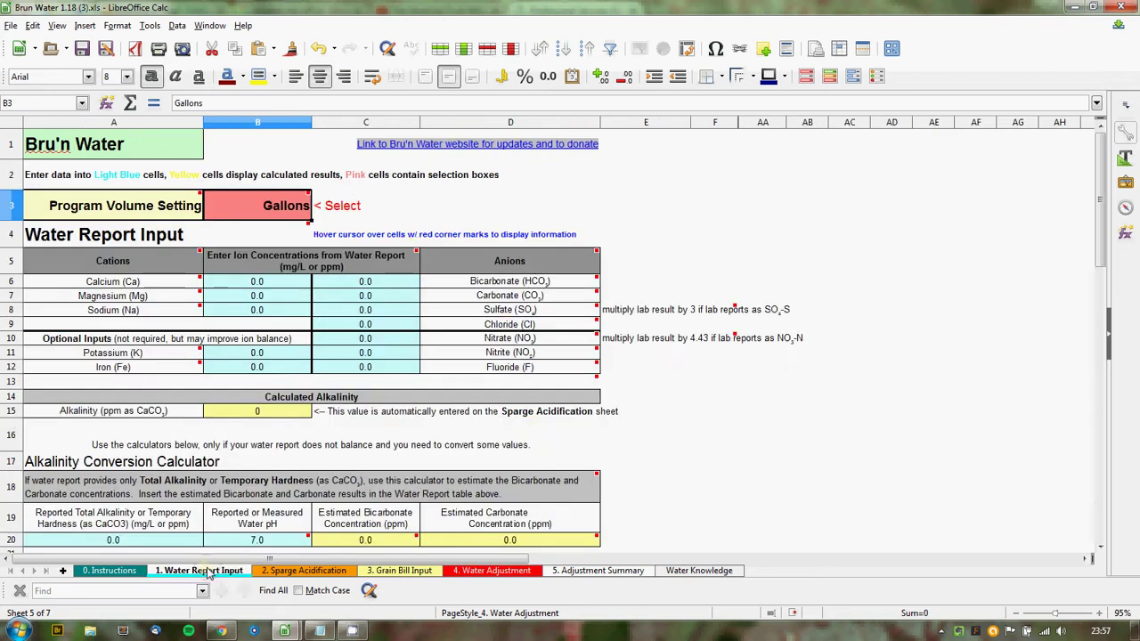
{"action": "left_click", "coordinate": [488, 573]}
{"action": "mouse_move", "coordinate": [379, 334]}
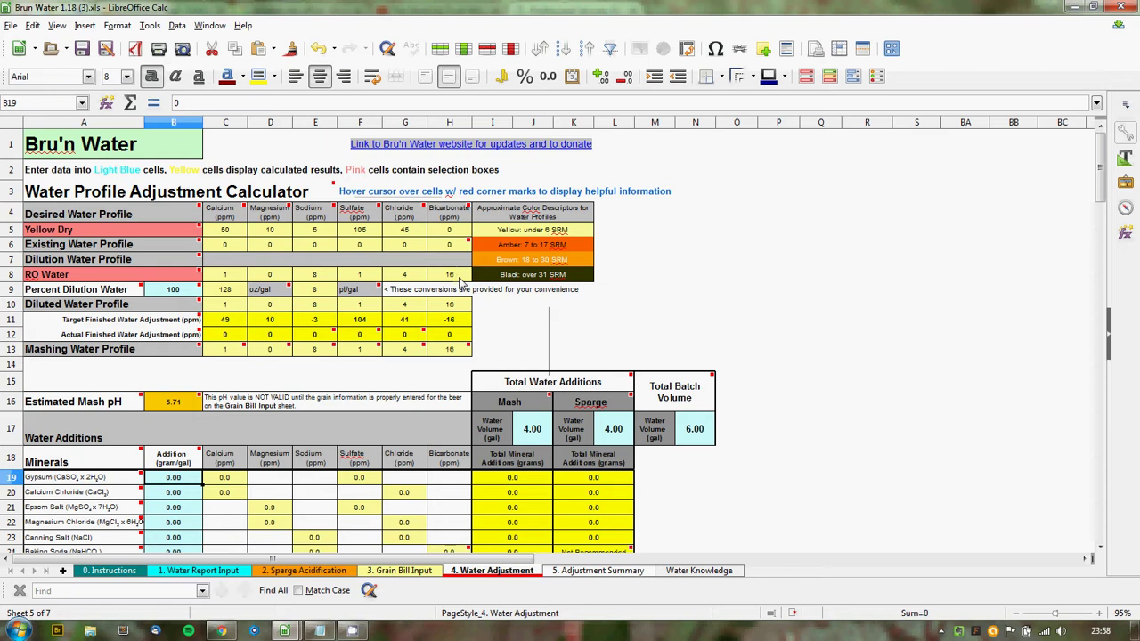
{"action": "left_click", "coordinate": [198, 570]}
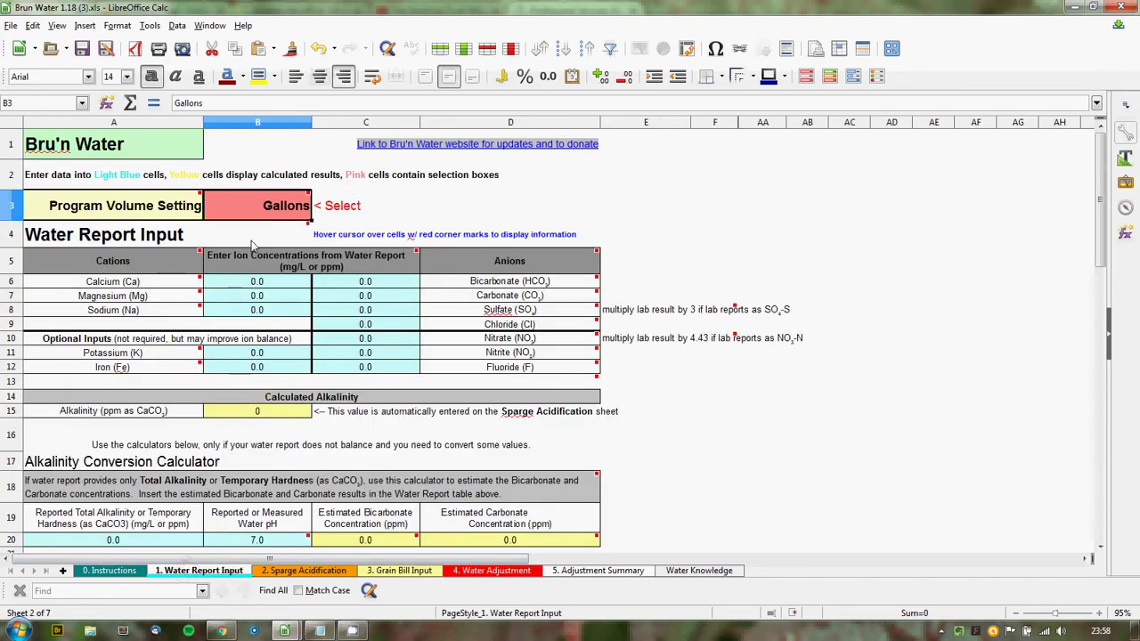
{"action": "scroll", "coordinate": [301, 481], "scroll_direction": "down", "scroll_amount": 1}
{"action": "scroll", "coordinate": [301, 481], "scroll_direction": "up", "scroll_amount": 1}
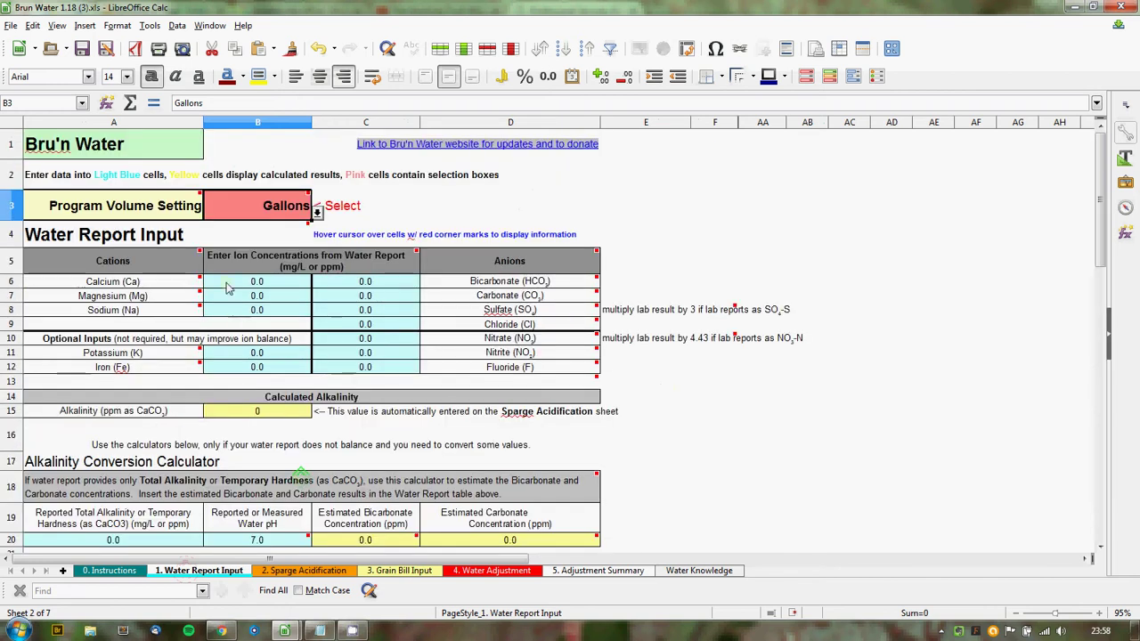
{"action": "mouse_move", "coordinate": [264, 206]}
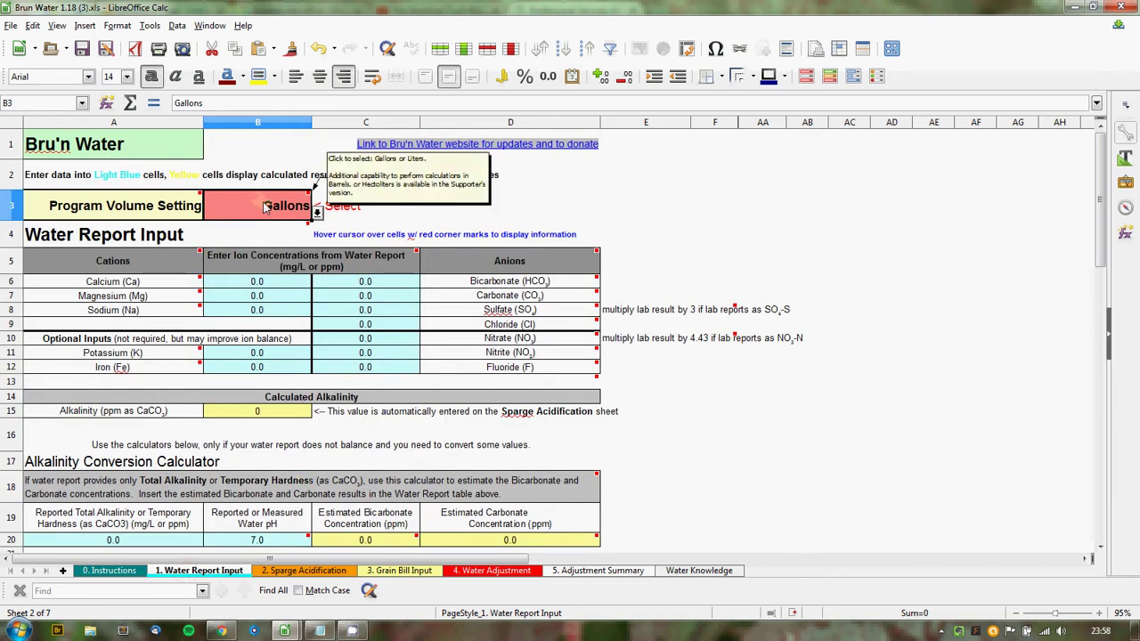
{"action": "left_click", "coordinate": [317, 213]}
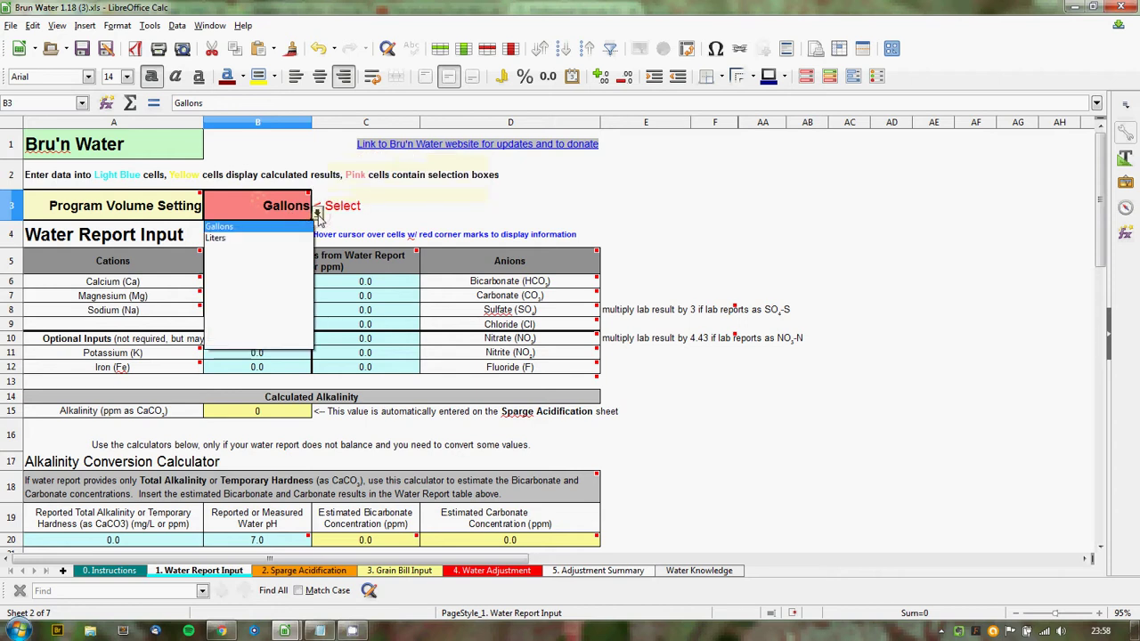
{"action": "left_click", "coordinate": [214, 239]}
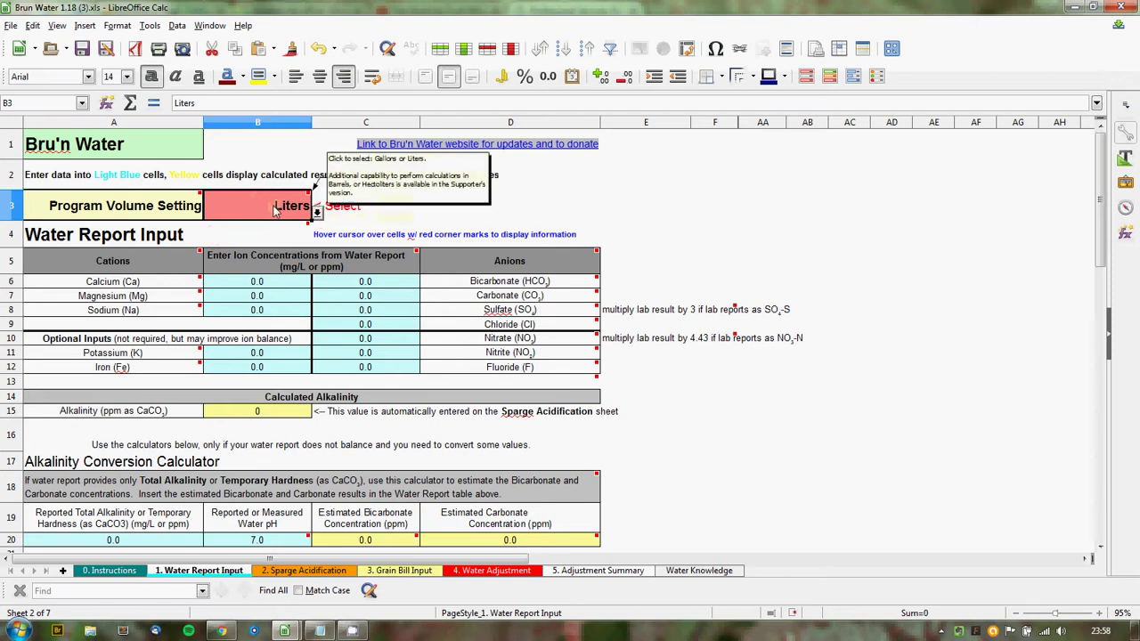
On Grain Bill Input, choose EBC as the Malt Color Setting for the 9 kg pale malt bill
{"action": "left_click", "coordinate": [397, 571]}
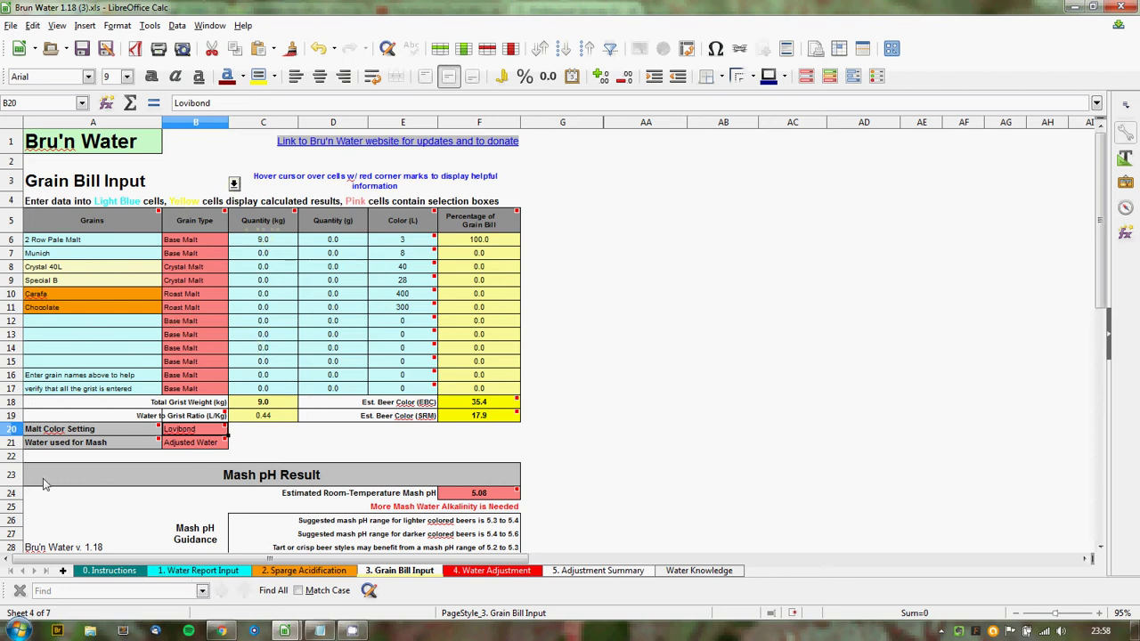
{"action": "left_click", "coordinate": [233, 429]}
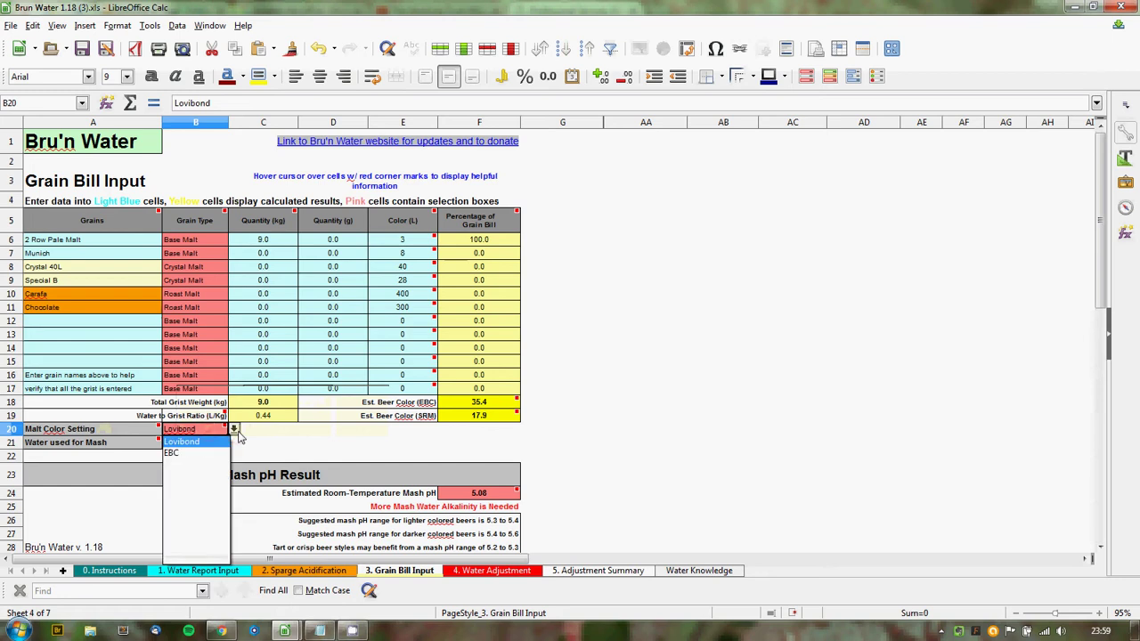
{"action": "left_click", "coordinate": [178, 454]}
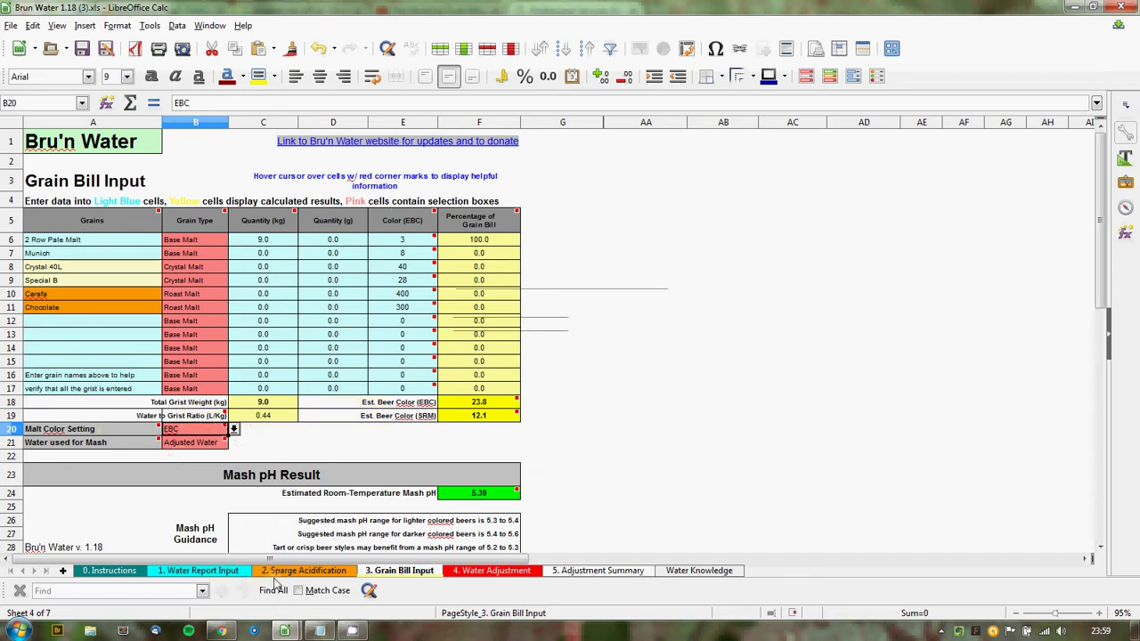
Set the Sparge Acidification water volume to treat (B7) to 0
{"action": "left_click", "coordinate": [286, 575]}
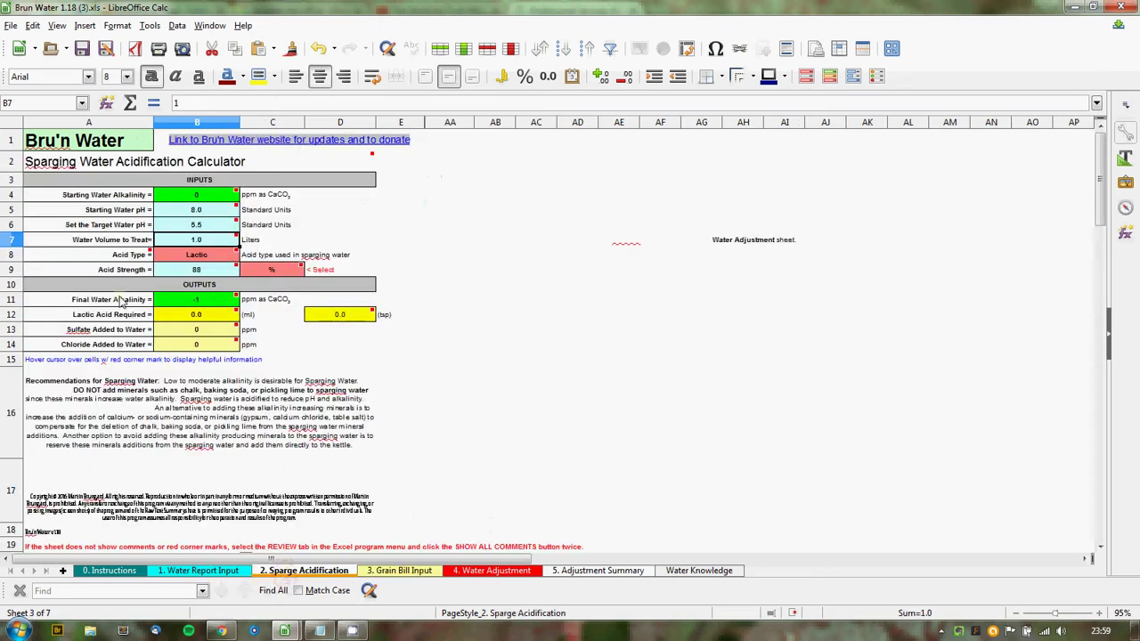
{"action": "mouse_move", "coordinate": [196, 242]}
{"action": "type", "text": "0"}
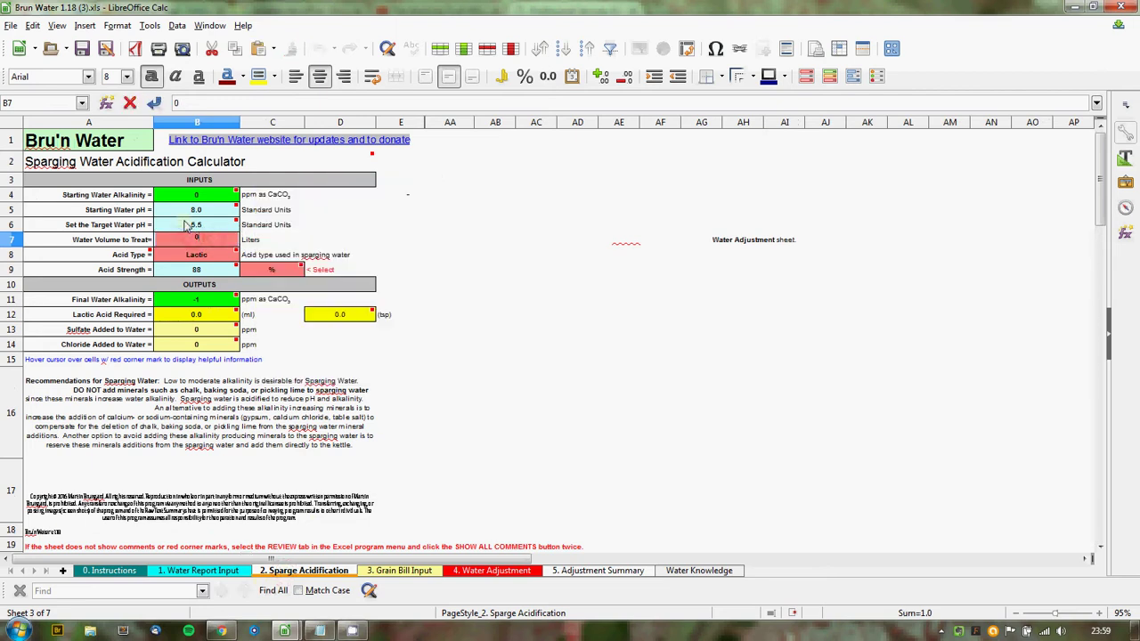
{"action": "key", "text": "Return"}
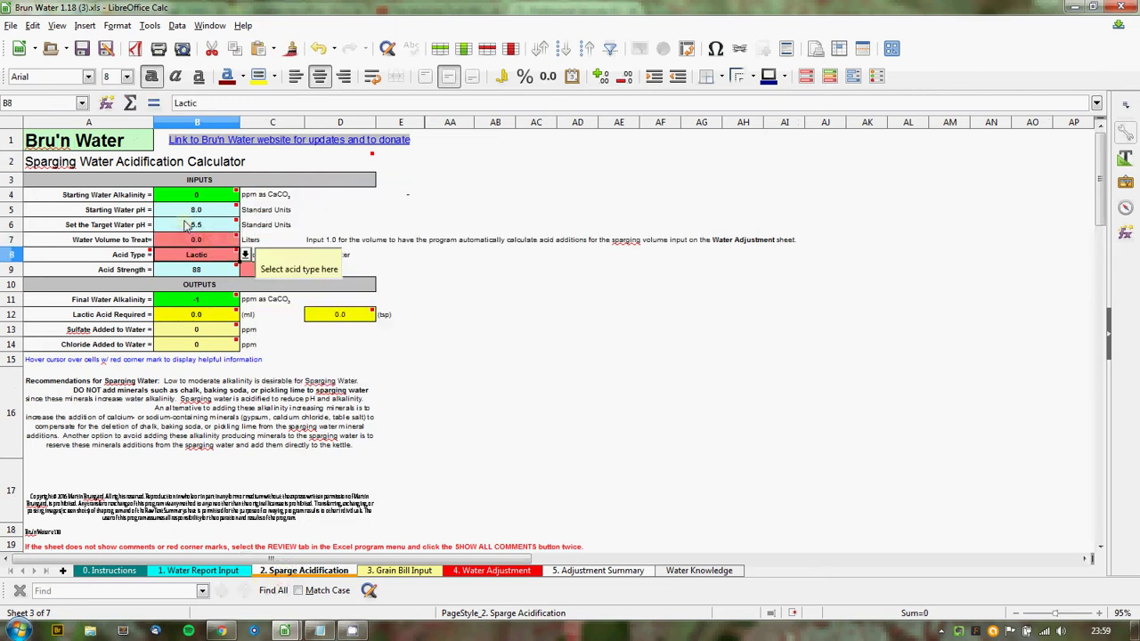
Change the sparge water volume in L17 on Water Adjustment from 4 to 0
{"action": "left_click", "coordinate": [509, 572]}
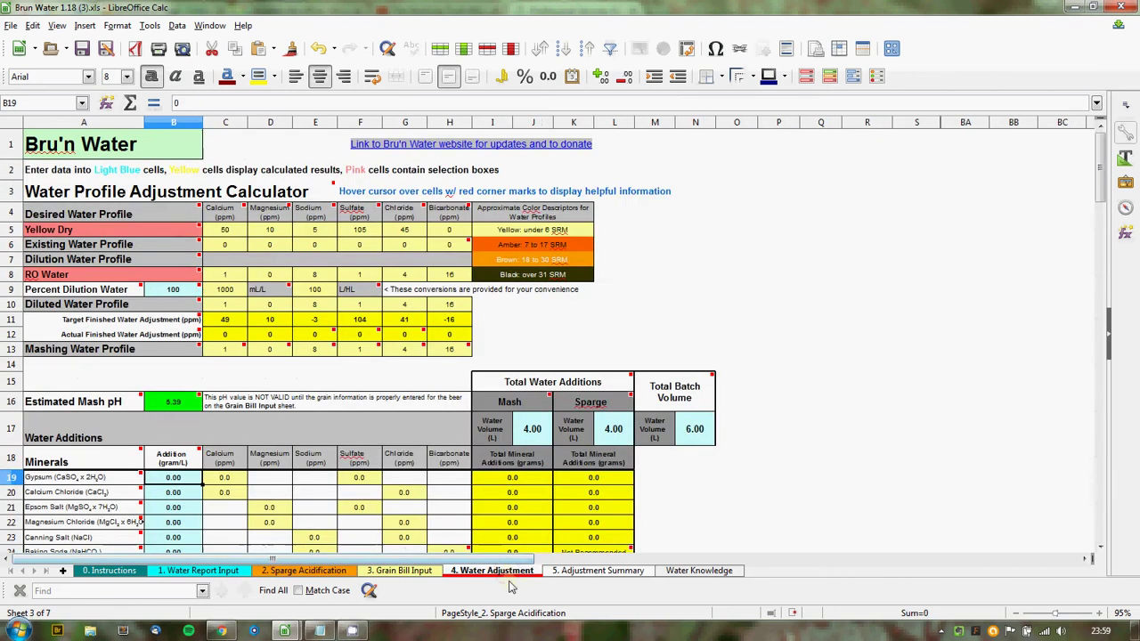
{"action": "left_click", "coordinate": [612, 436]}
{"action": "double_click", "coordinate": [613, 436]}
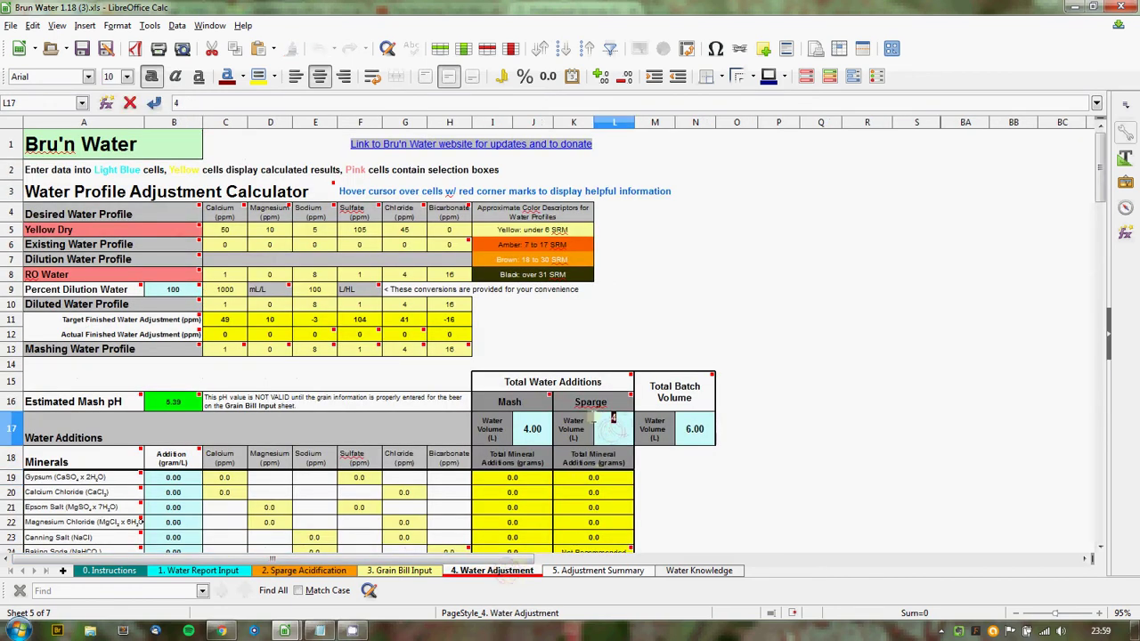
{"action": "type", "text": "0"}
{"action": "key", "text": "Return"}
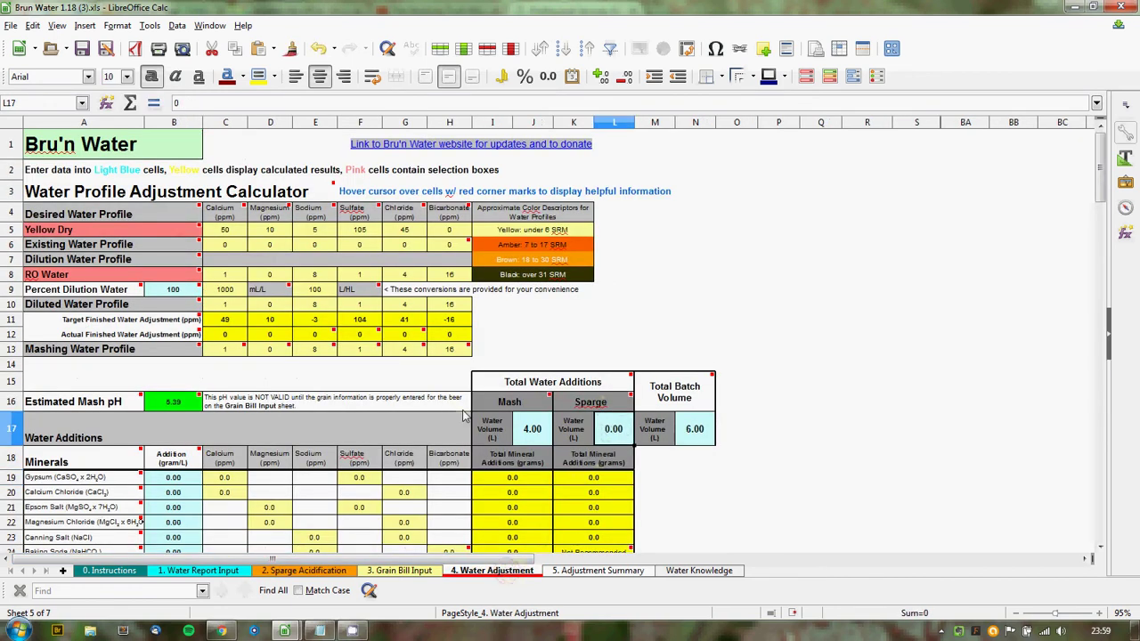
{"action": "scroll", "coordinate": [783, 411], "scroll_direction": "down", "scroll_amount": 3}
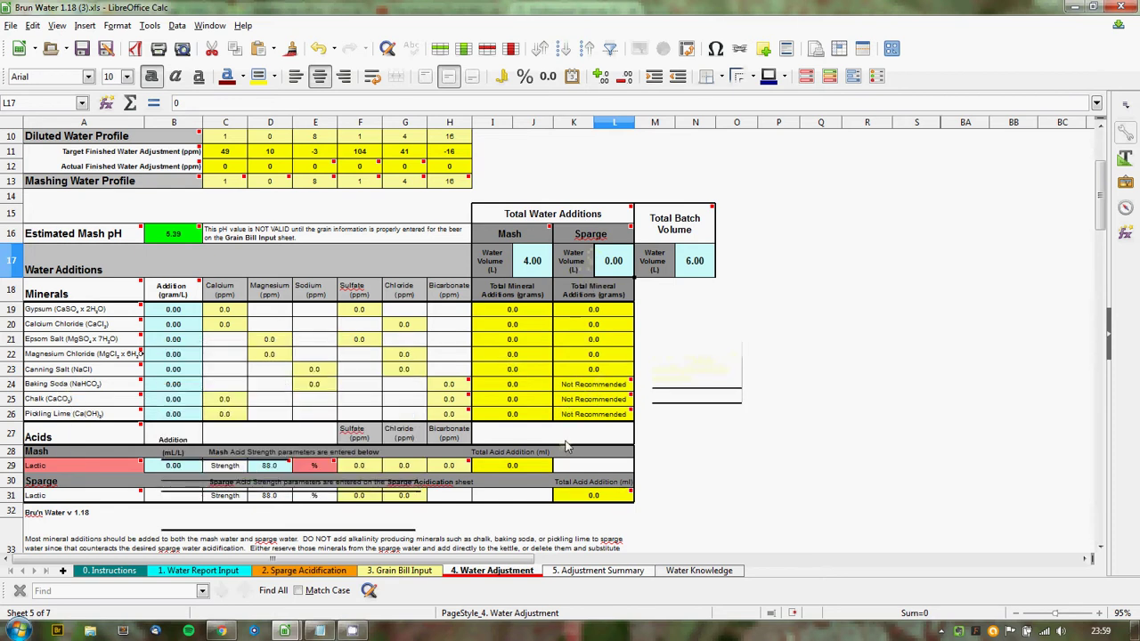
{"action": "mouse_move", "coordinate": [608, 388]}
Leave the sparge acid type on Lactic and save the workbook with Ctrl+S
{"action": "left_click", "coordinate": [287, 572]}
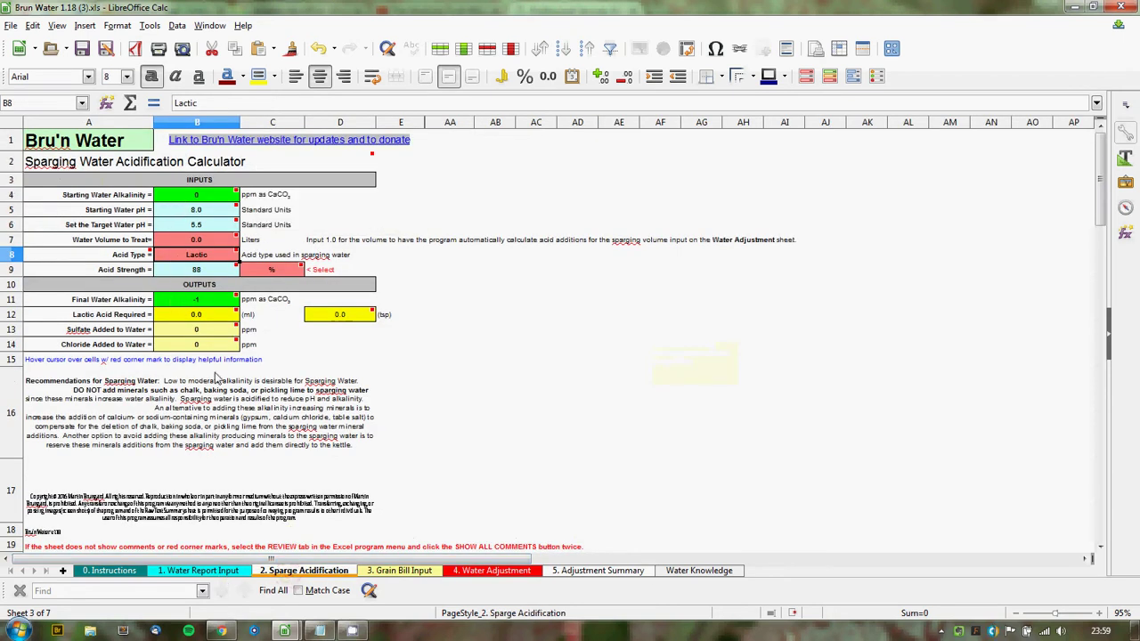
{"action": "left_click", "coordinate": [234, 257]}
{"action": "left_click", "coordinate": [245, 256]}
{"action": "left_click", "coordinate": [303, 258]}
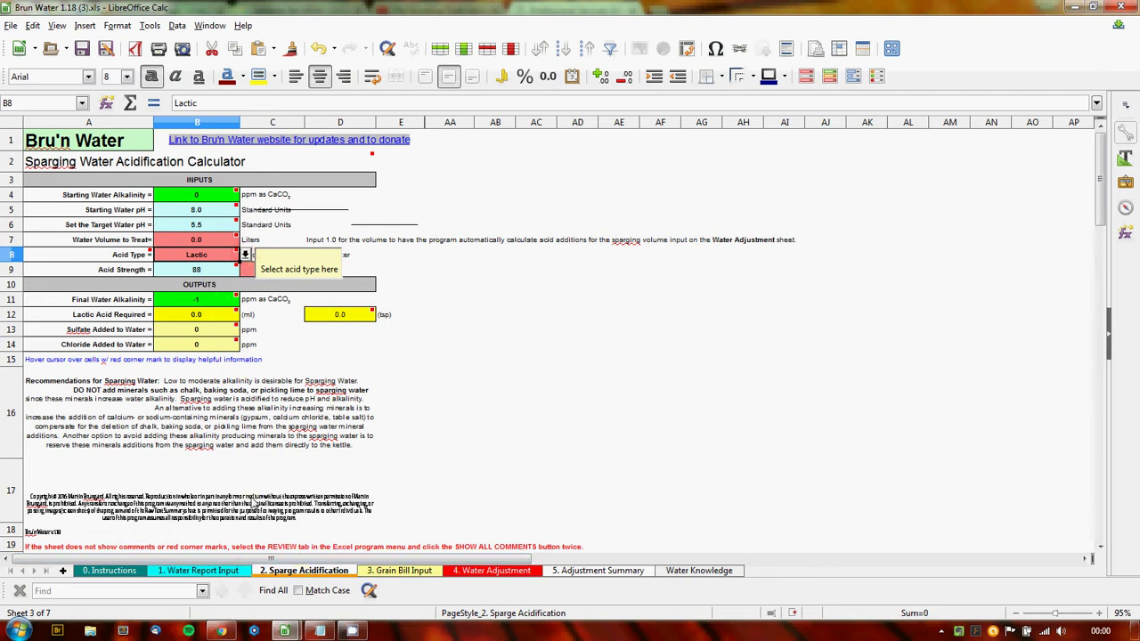
{"action": "key", "text": "ctrl+s"}
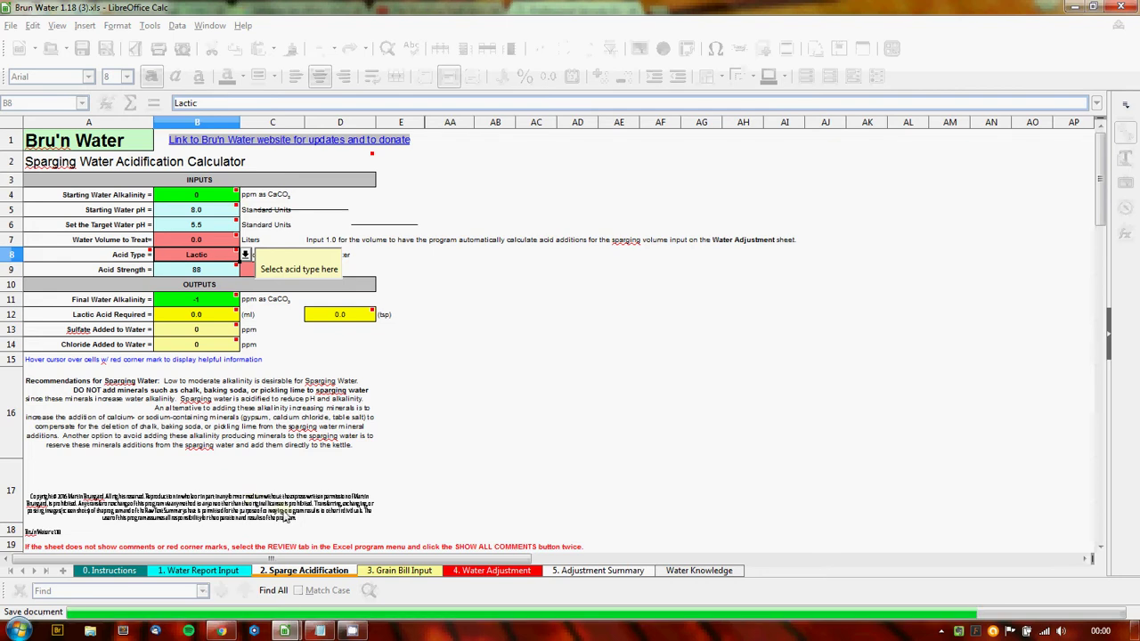
{"action": "left_click", "coordinate": [499, 572]}
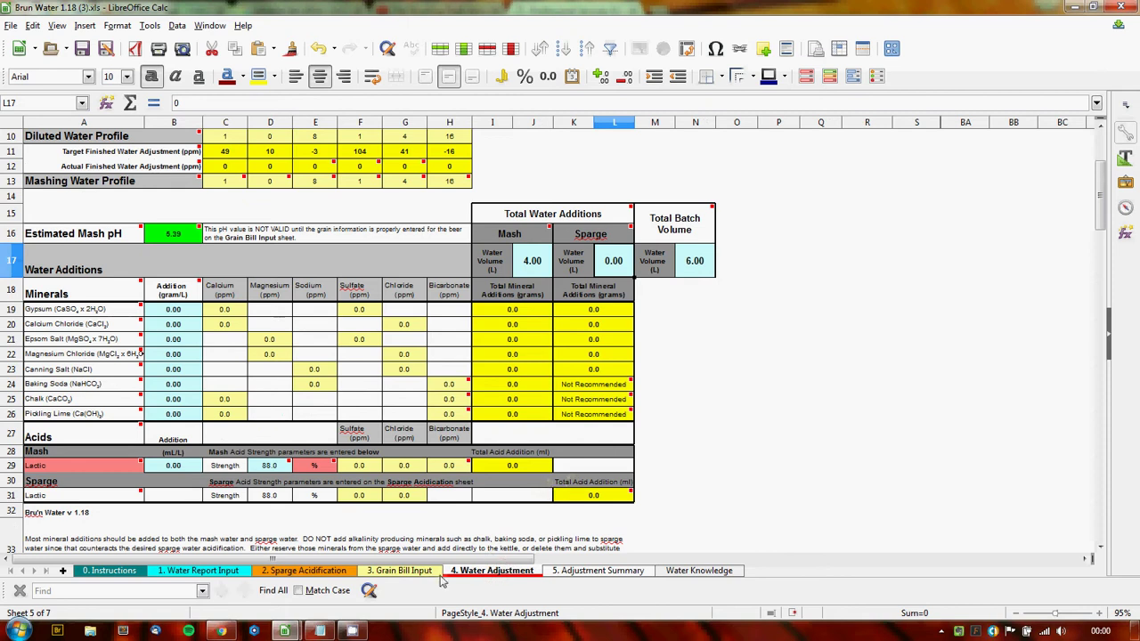
{"action": "left_click", "coordinate": [392, 573]}
{"action": "left_click", "coordinate": [474, 573]}
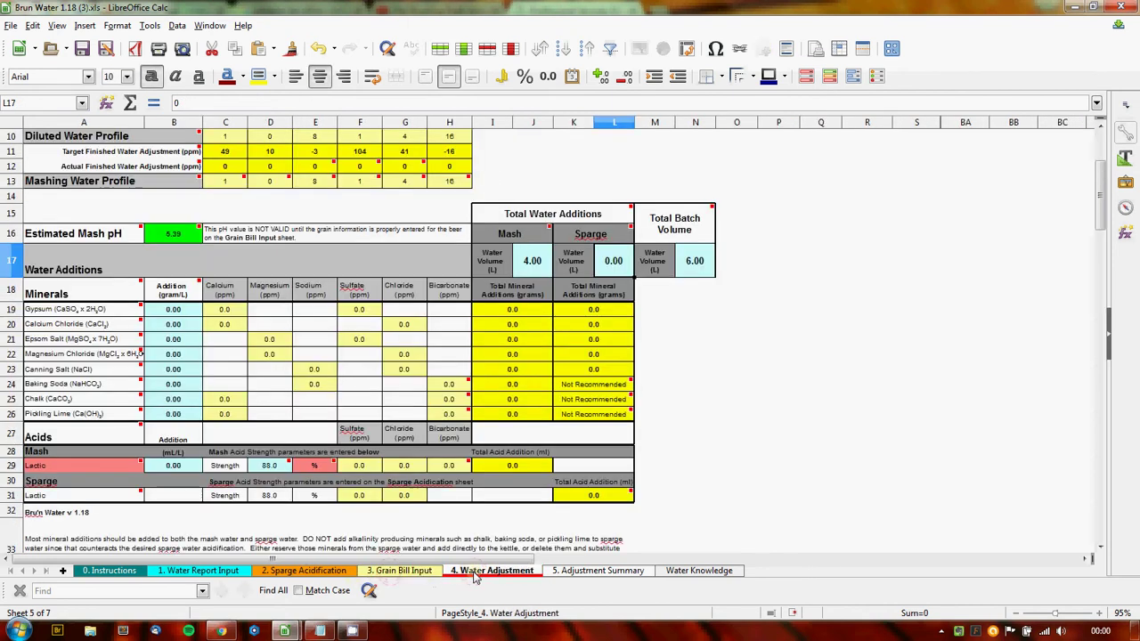
{"action": "left_click", "coordinate": [402, 572]}
{"action": "left_click", "coordinate": [475, 571]}
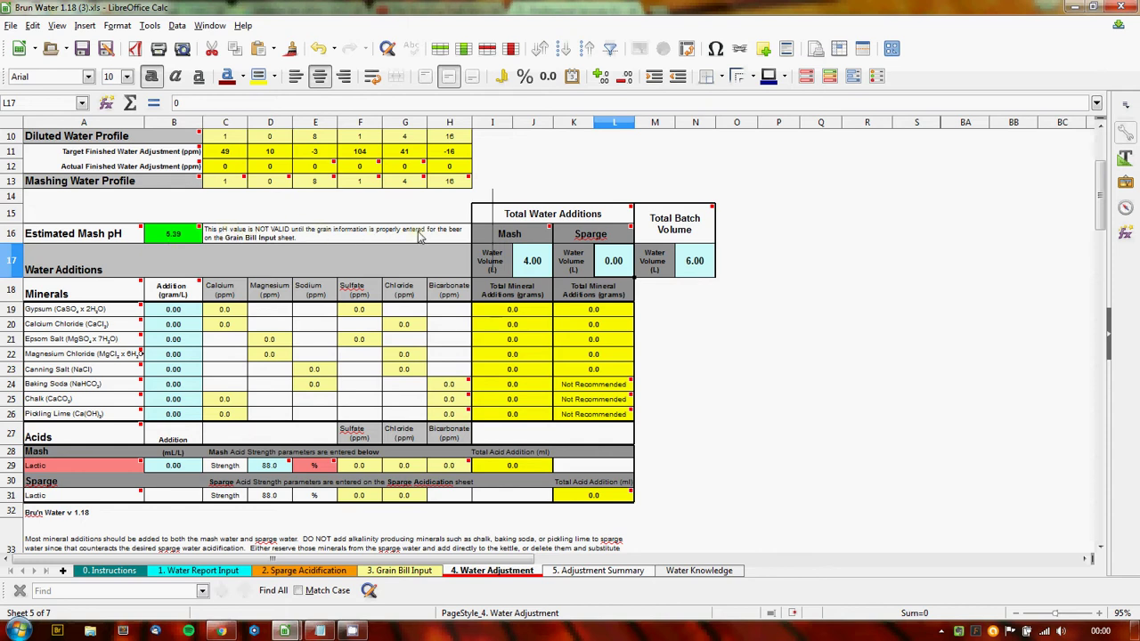
Review the 2 Row Pale Malt entry on Grain Bill Input and clear a Windows notification
{"action": "left_click", "coordinate": [397, 571]}
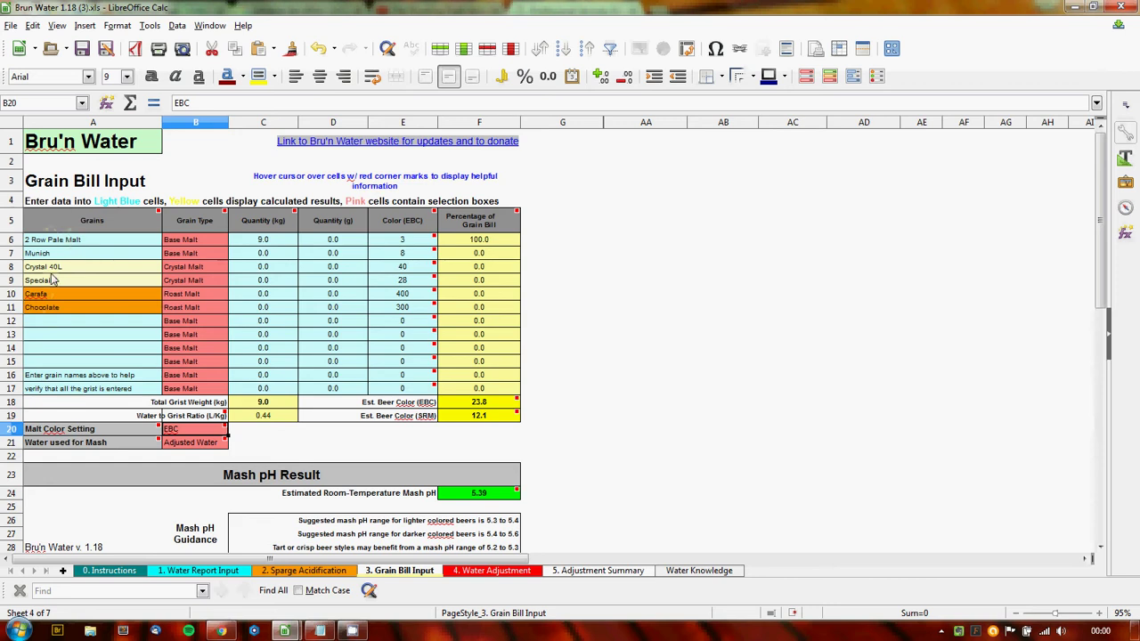
{"action": "left_click", "coordinate": [51, 242]}
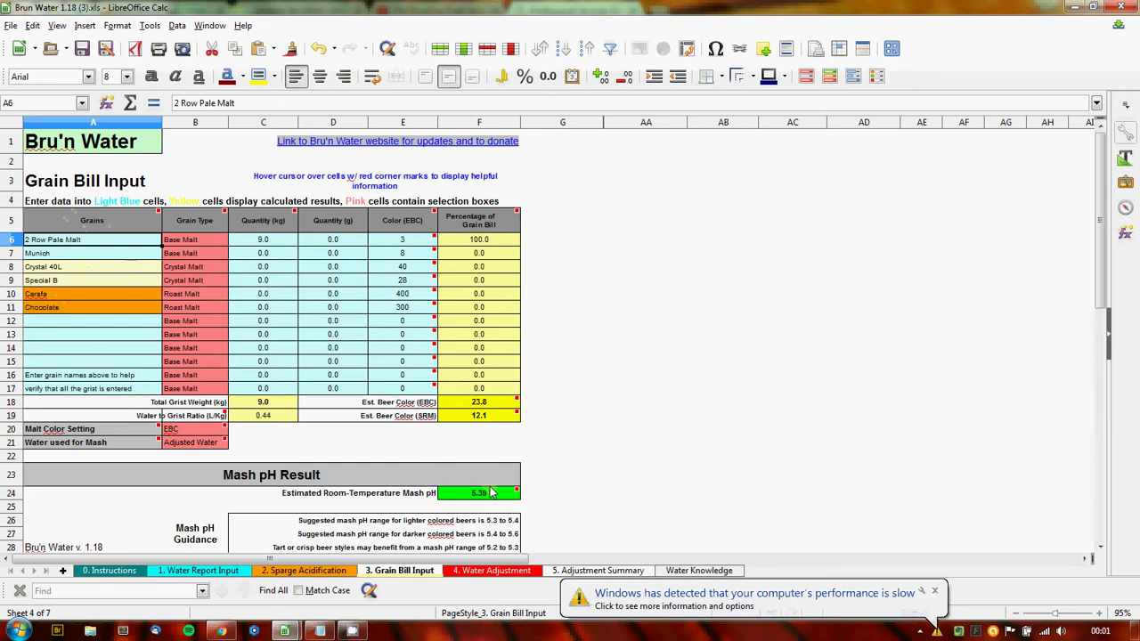
{"action": "mouse_move", "coordinate": [465, 503]}
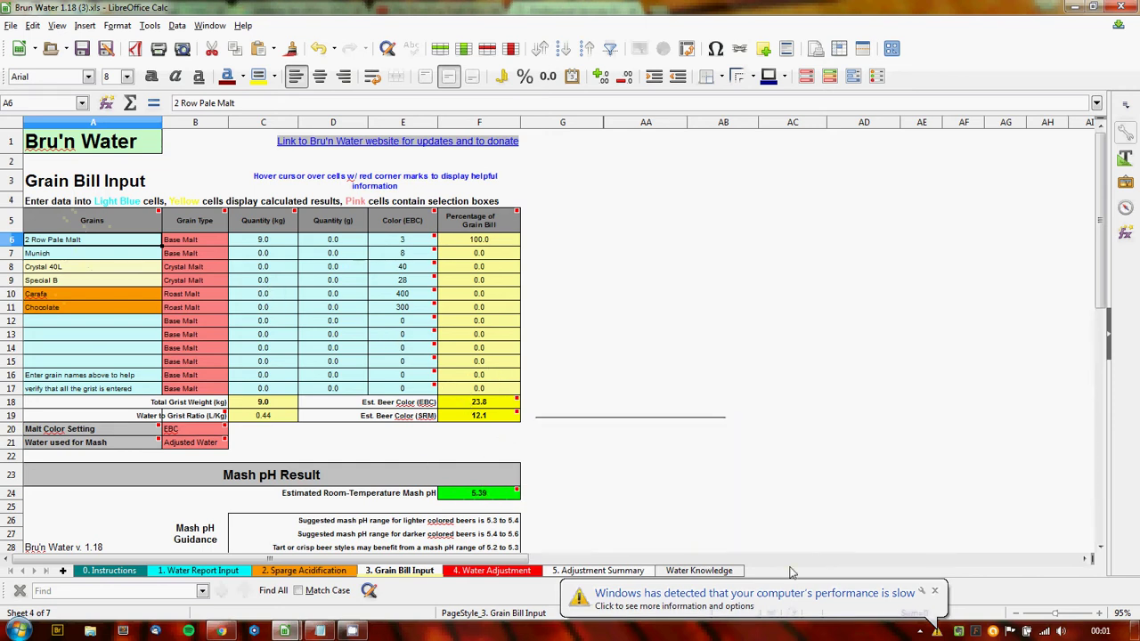
{"action": "left_click", "coordinate": [934, 592]}
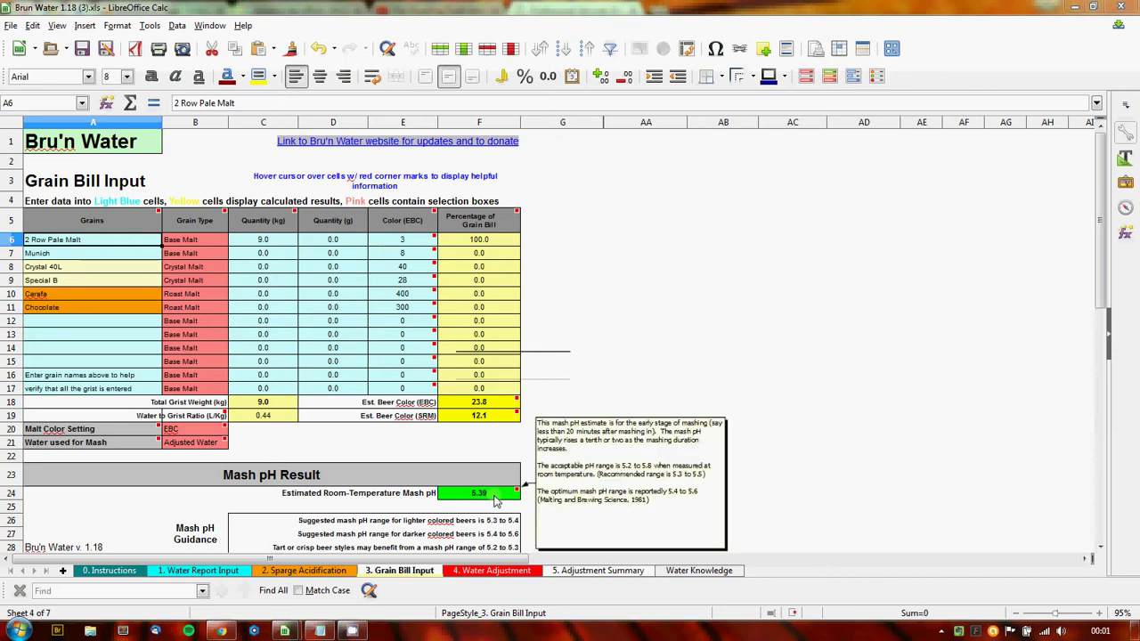
{"action": "left_click", "coordinate": [503, 573]}
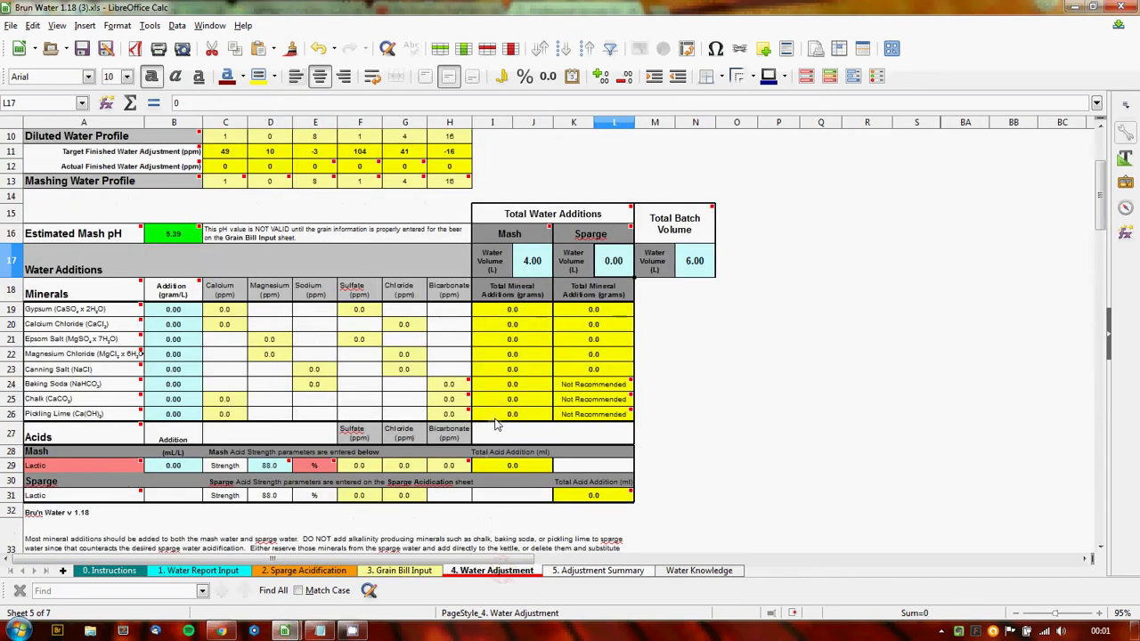
{"action": "scroll", "coordinate": [499, 387], "scroll_direction": "up", "scroll_amount": 3}
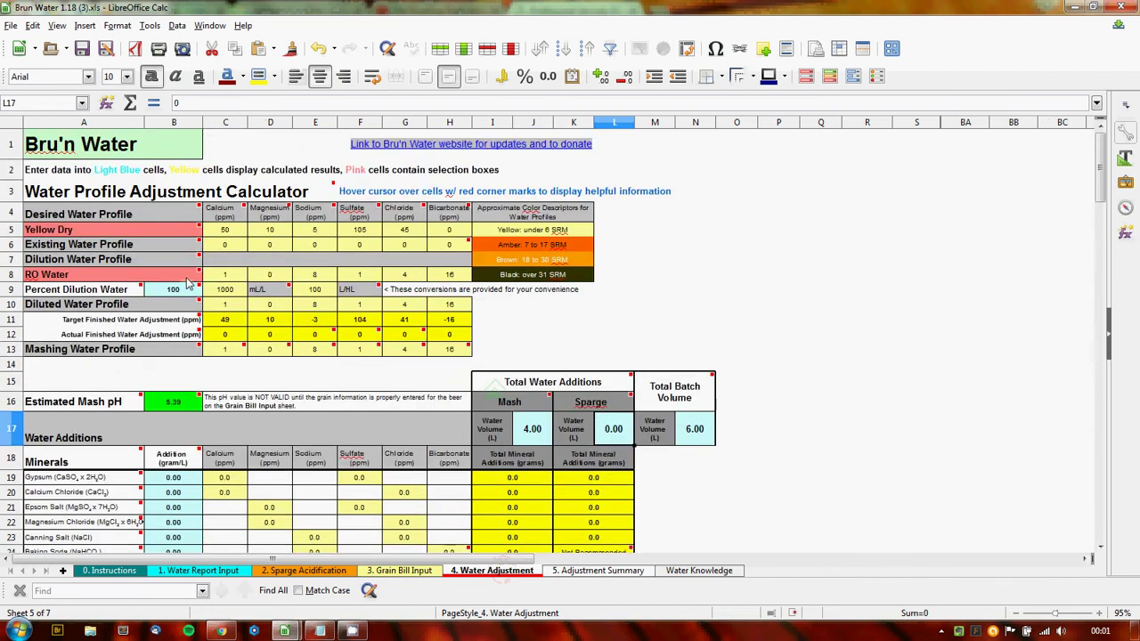
{"action": "left_click", "coordinate": [400, 570]}
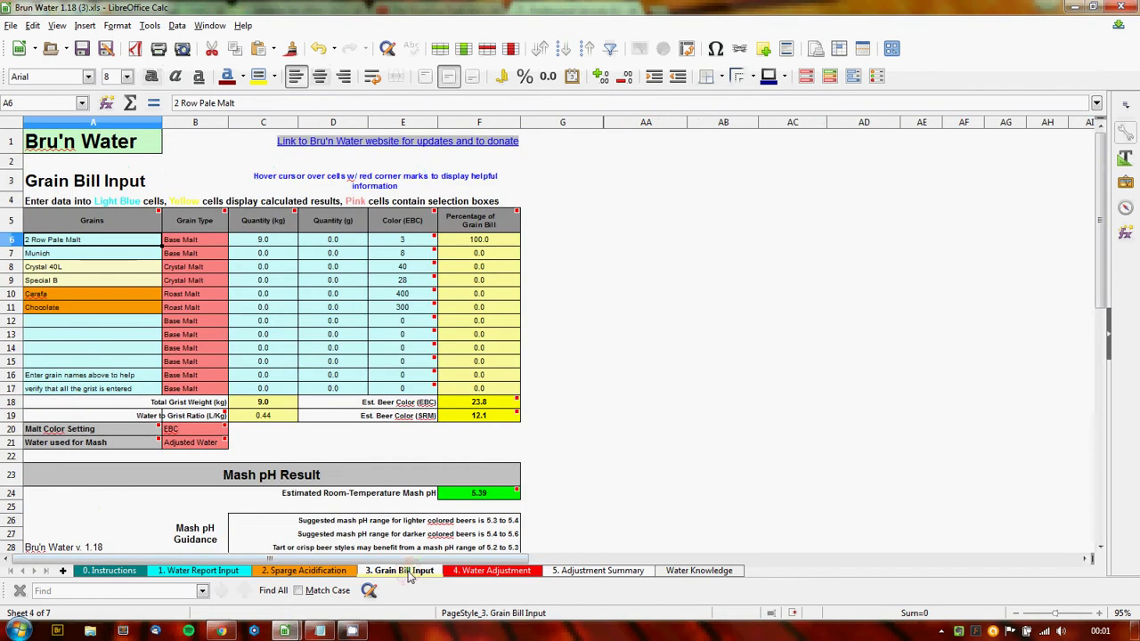
{"action": "left_click", "coordinate": [51, 242]}
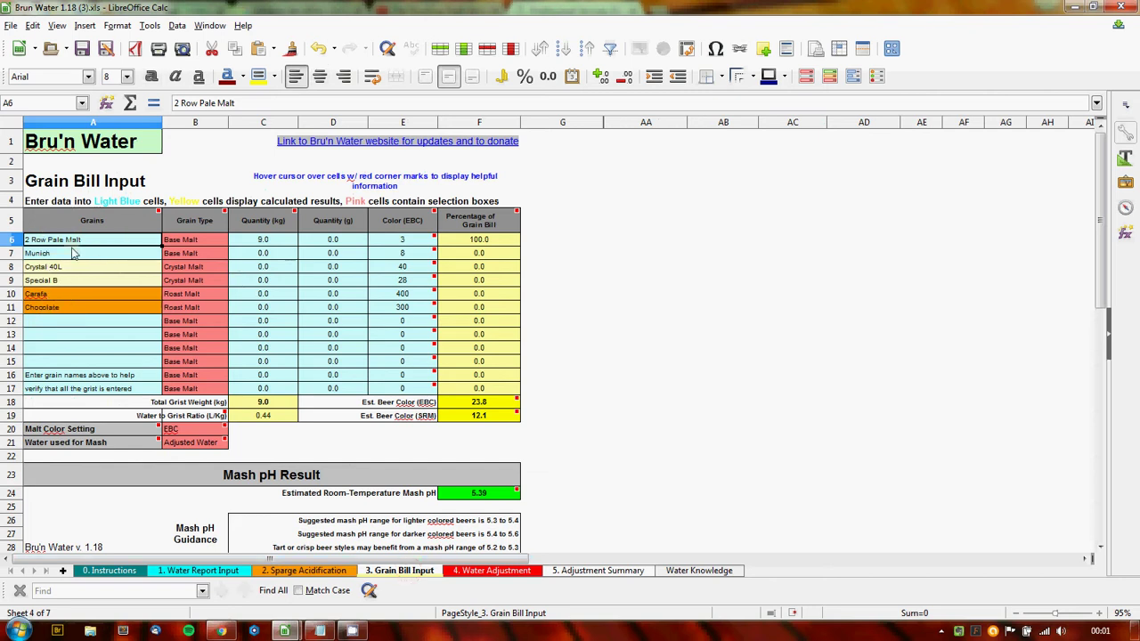
{"action": "left_click", "coordinate": [77, 257]}
{"action": "left_click", "coordinate": [77, 267]}
{"action": "left_click", "coordinate": [78, 280]}
{"action": "left_click", "coordinate": [80, 307]}
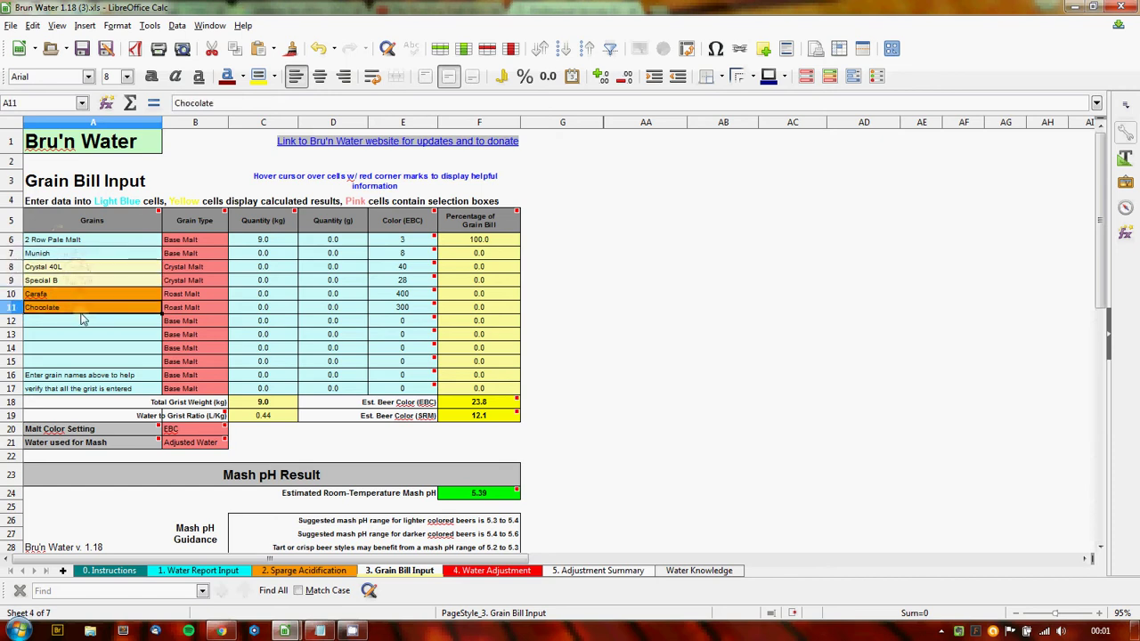
{"action": "left_click", "coordinate": [184, 242]}
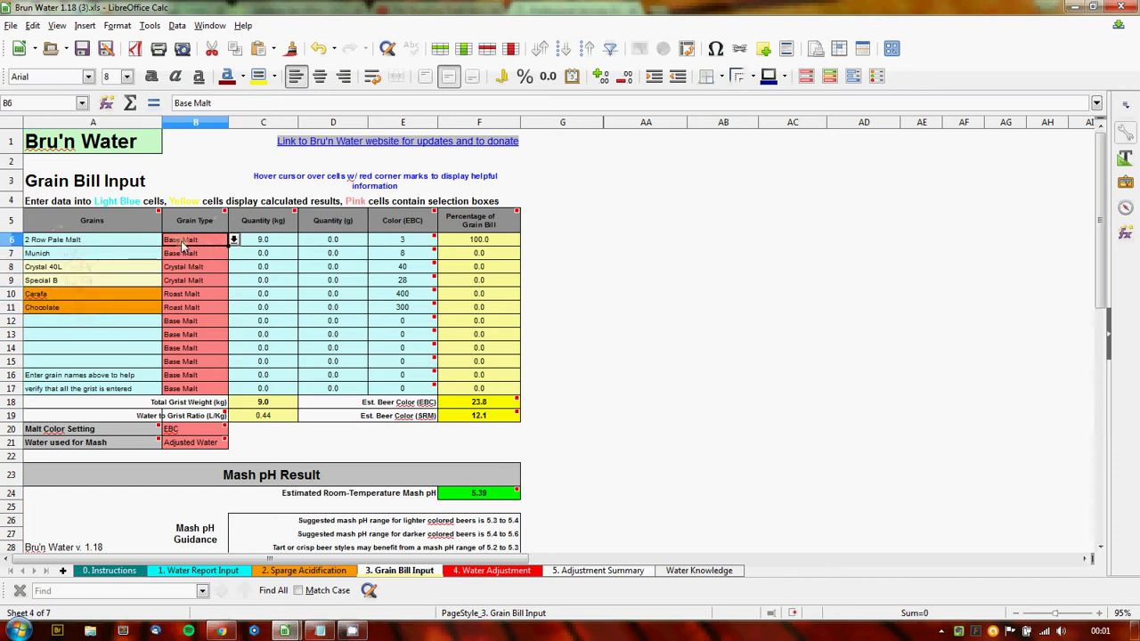
{"action": "left_click", "coordinate": [234, 240]}
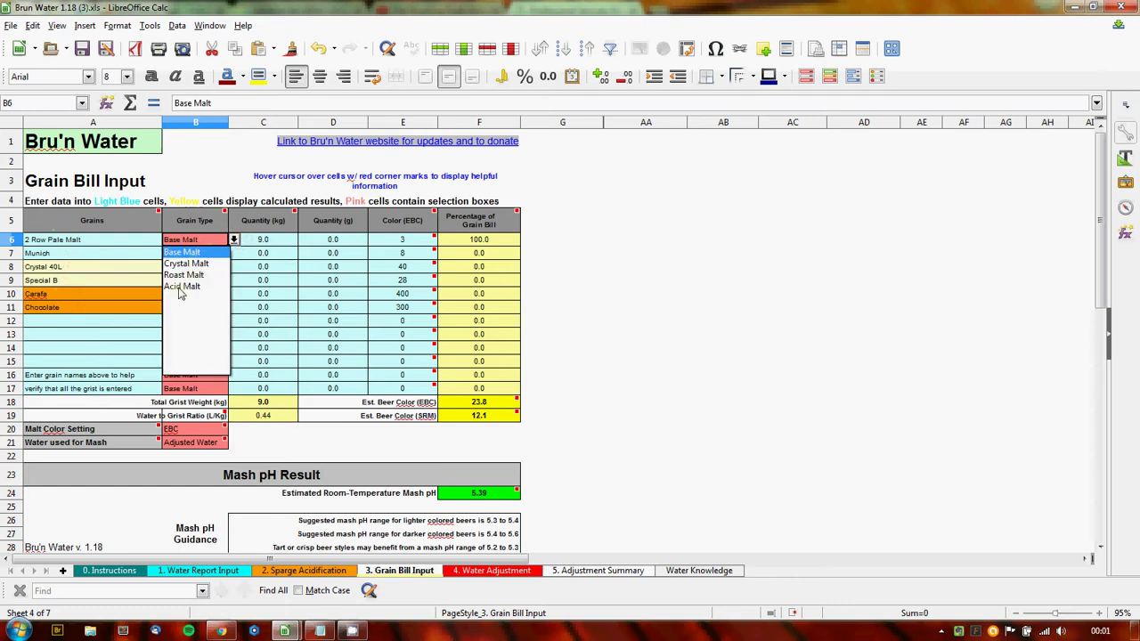
{"action": "left_click", "coordinate": [569, 320]}
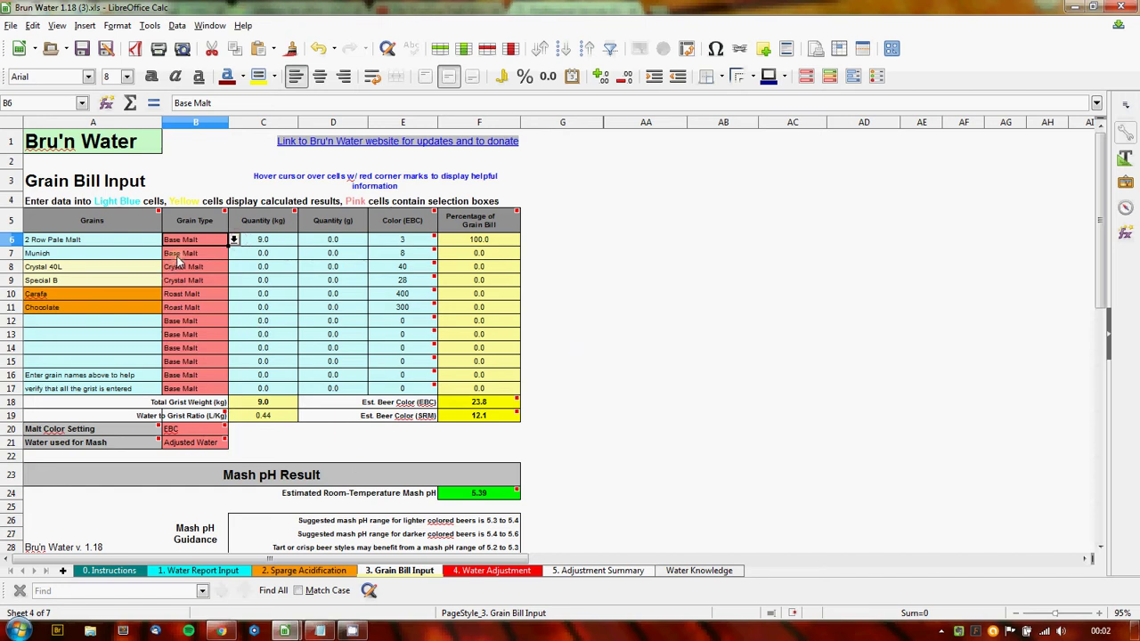
Review the 2 Row Pale Malt row's name, grain type, 9 kg quantity and colour
{"action": "mouse_move", "coordinate": [478, 504]}
{"action": "mouse_move", "coordinate": [479, 500]}
{"action": "double_click", "coordinate": [33, 239]}
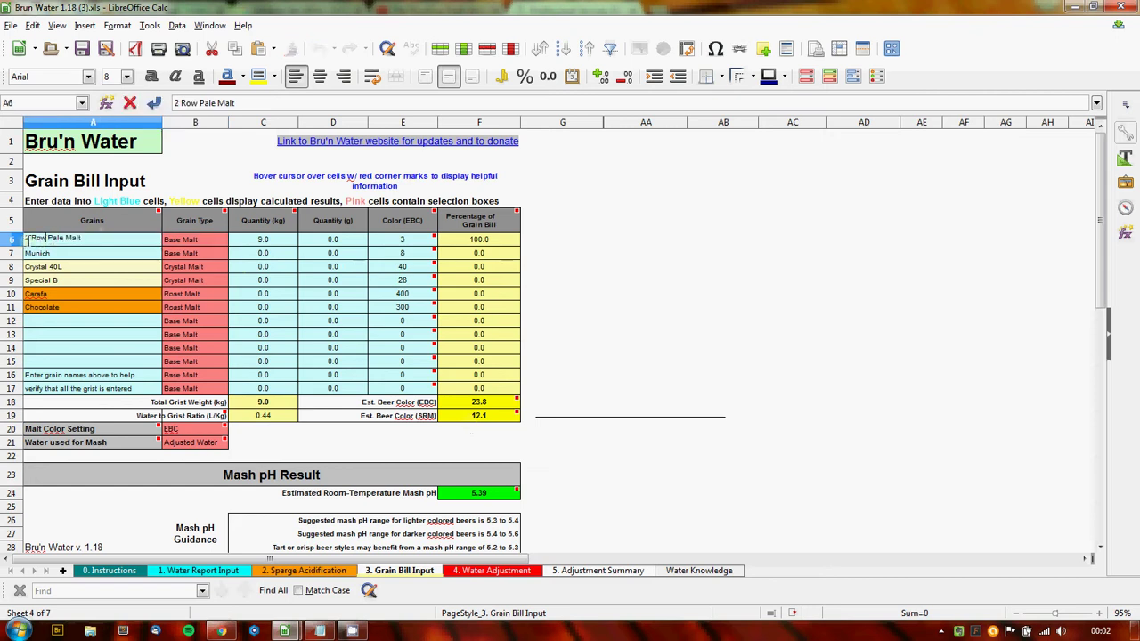
{"action": "left_click", "coordinate": [183, 240]}
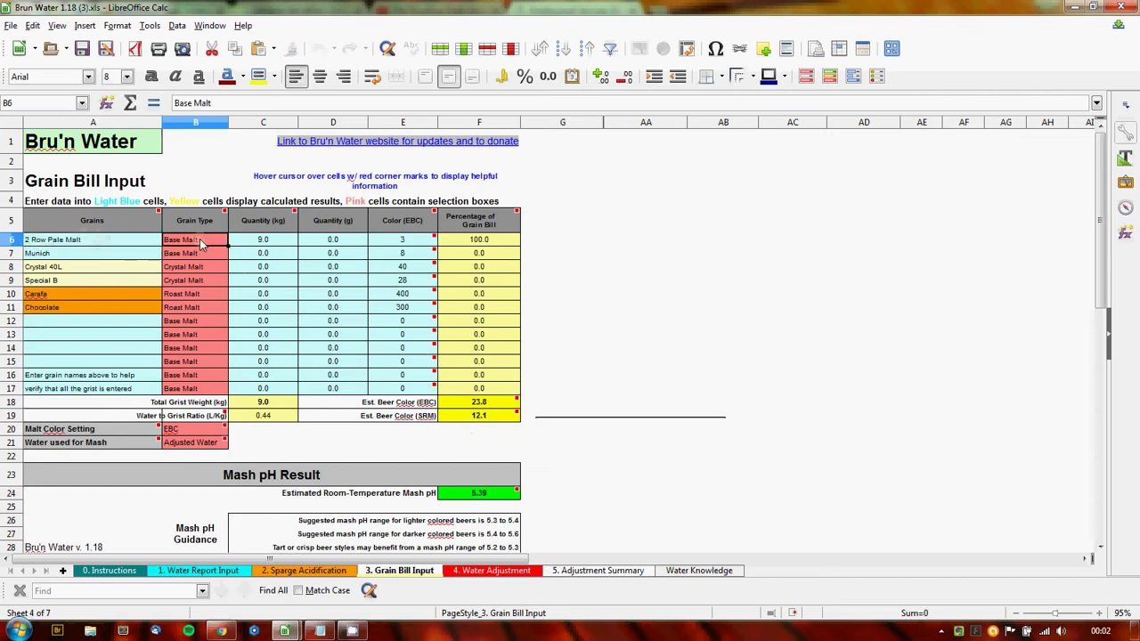
{"action": "left_click", "coordinate": [233, 240]}
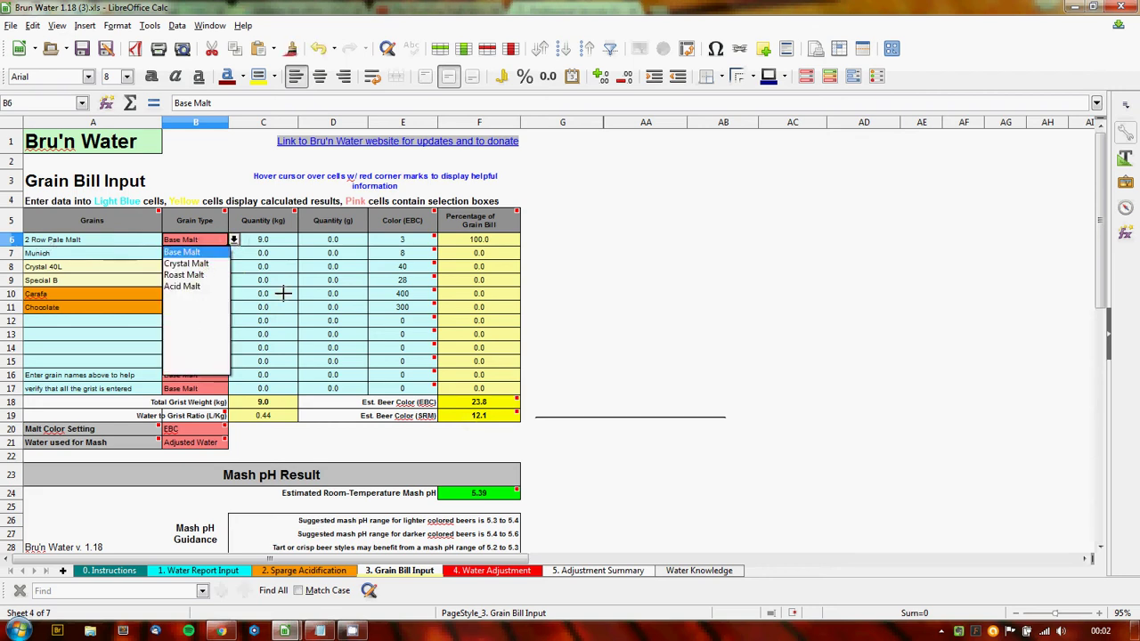
{"action": "left_click", "coordinate": [674, 321]}
{"action": "left_click", "coordinate": [265, 242]}
{"action": "double_click", "coordinate": [265, 242]}
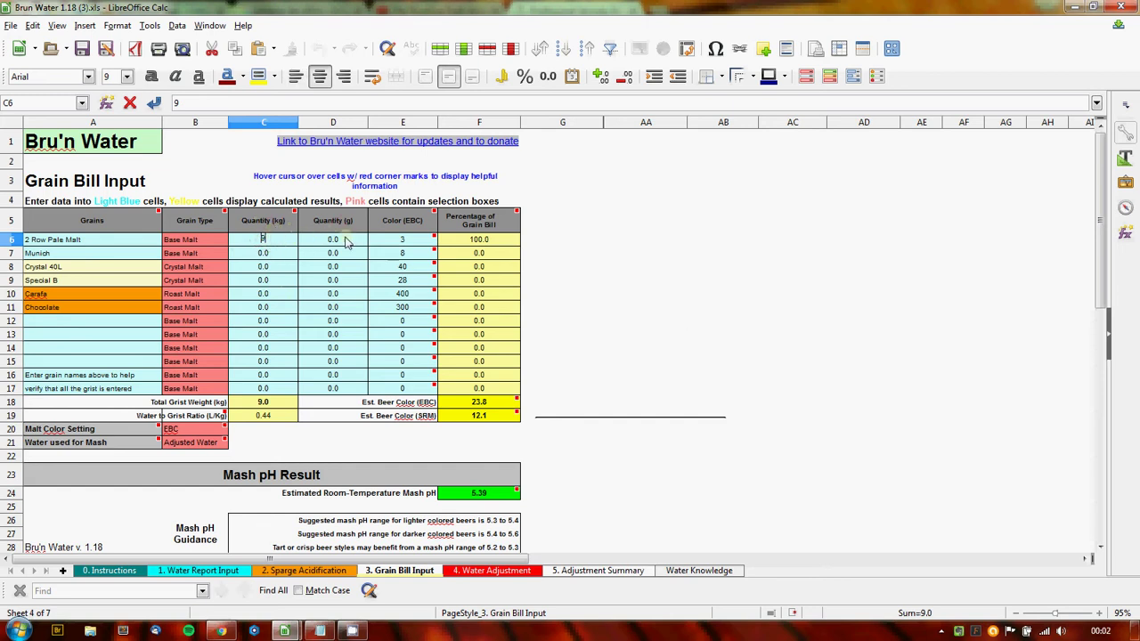
{"action": "left_click", "coordinate": [403, 244]}
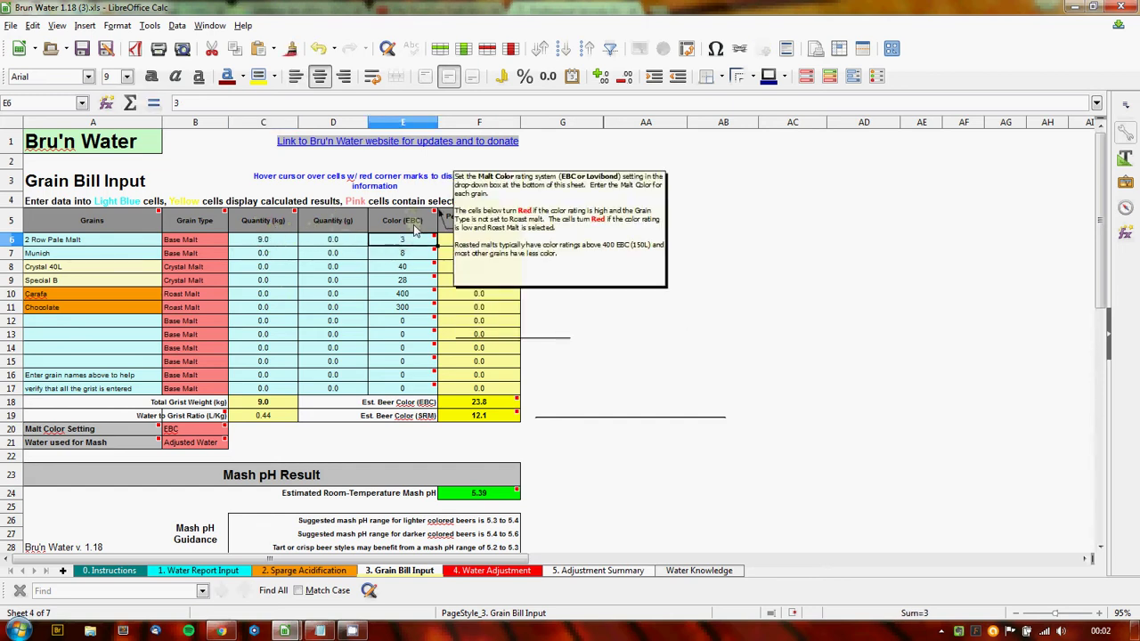
{"action": "mouse_move", "coordinate": [414, 221]}
{"action": "mouse_move", "coordinate": [407, 240]}
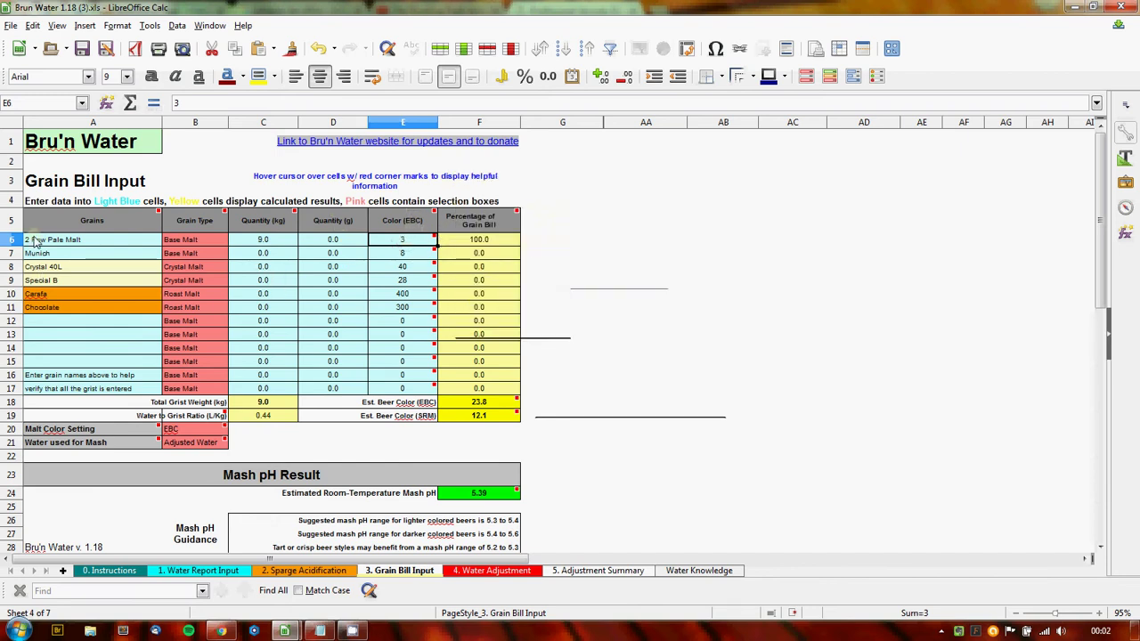
Delete the Chocolate, Carafa, Special B and Crystal 40L grain names from A11 to A8
{"action": "left_click", "coordinate": [55, 305]}
{"action": "key", "text": "Delete"}
{"action": "left_click", "coordinate": [55, 294]}
{"action": "key", "text": "Delete"}
{"action": "left_click", "coordinate": [56, 280]}
{"action": "key", "text": "Delete"}
{"action": "left_click", "coordinate": [57, 266]}
{"action": "key", "text": "Delete"}
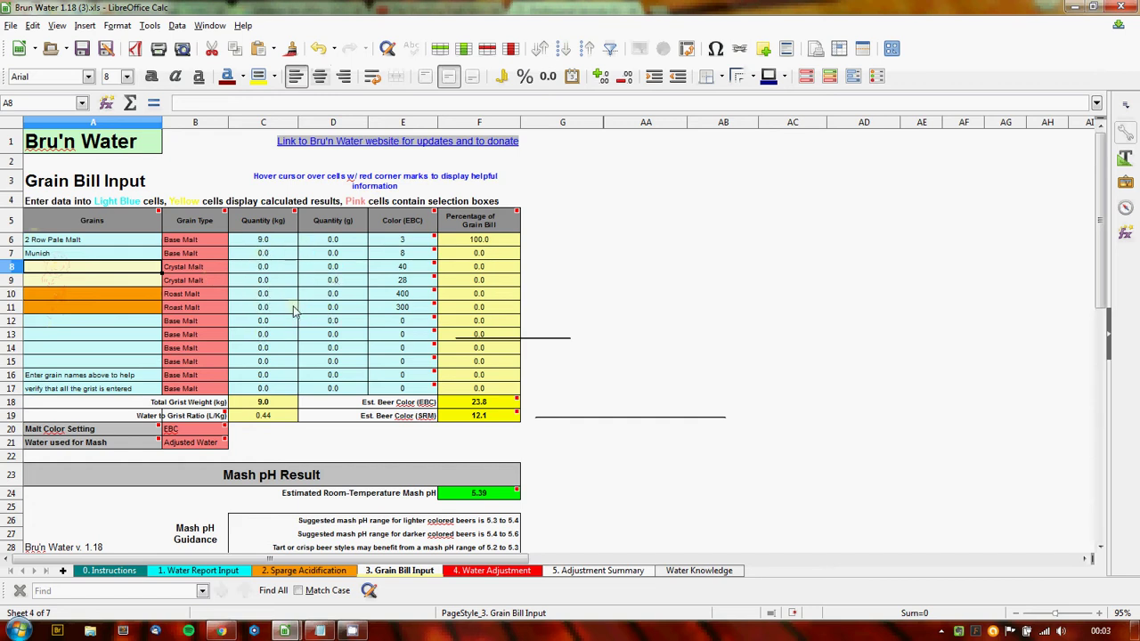
{"action": "left_click", "coordinate": [402, 267]}
{"action": "left_click", "coordinate": [401, 284]}
{"action": "left_click", "coordinate": [401, 292]}
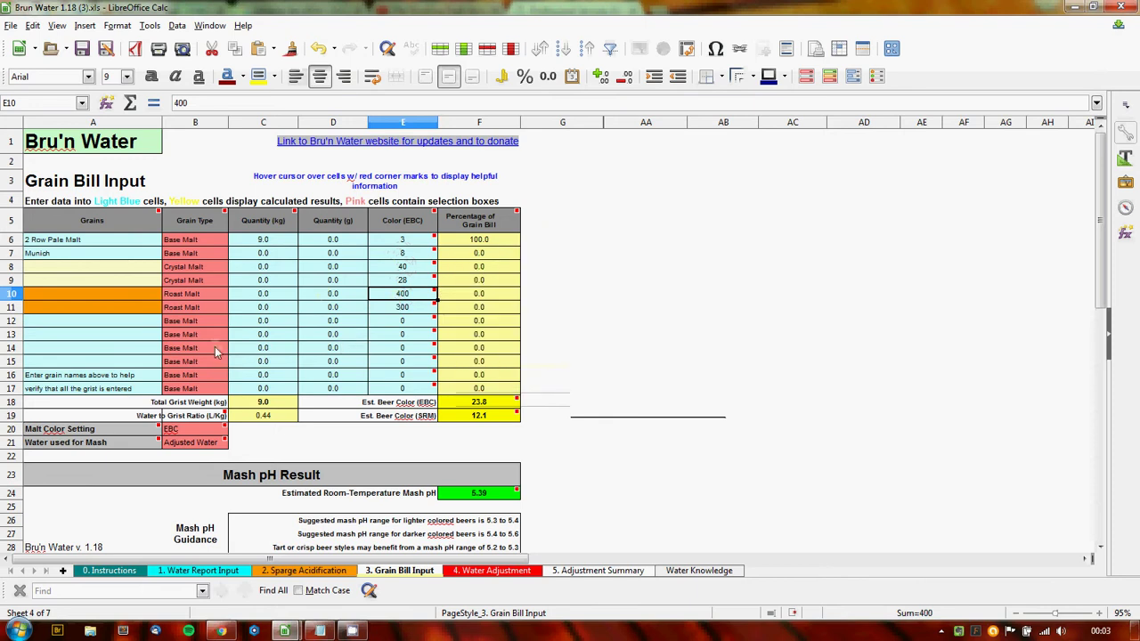
Copy A6:E8 from Brun Water-Typical-Setup and paste the rows at A6 in Brun Water 1.18
{"action": "mouse_move", "coordinate": [285, 630]}
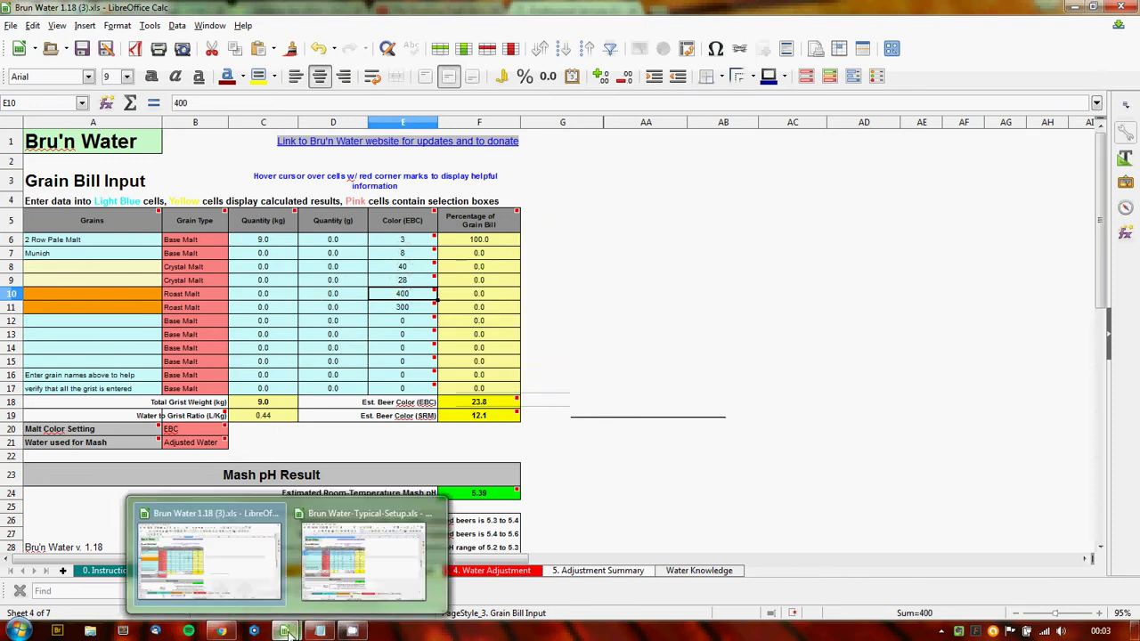
{"action": "left_click", "coordinate": [369, 569]}
{"action": "right_click", "coordinate": [98, 262]}
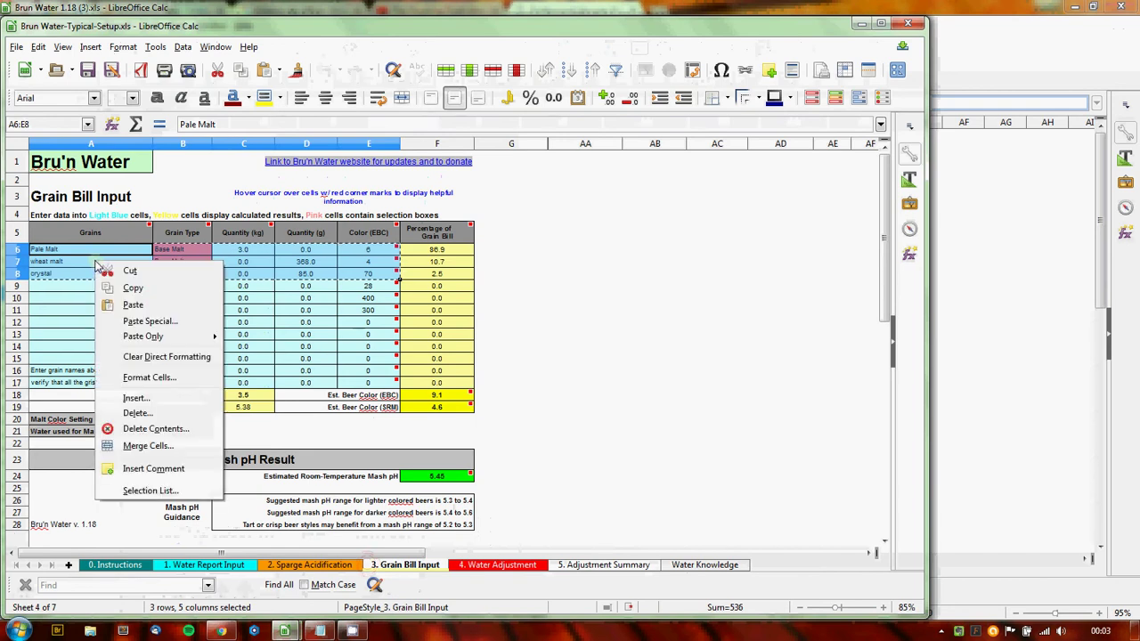
{"action": "left_click", "coordinate": [164, 289]}
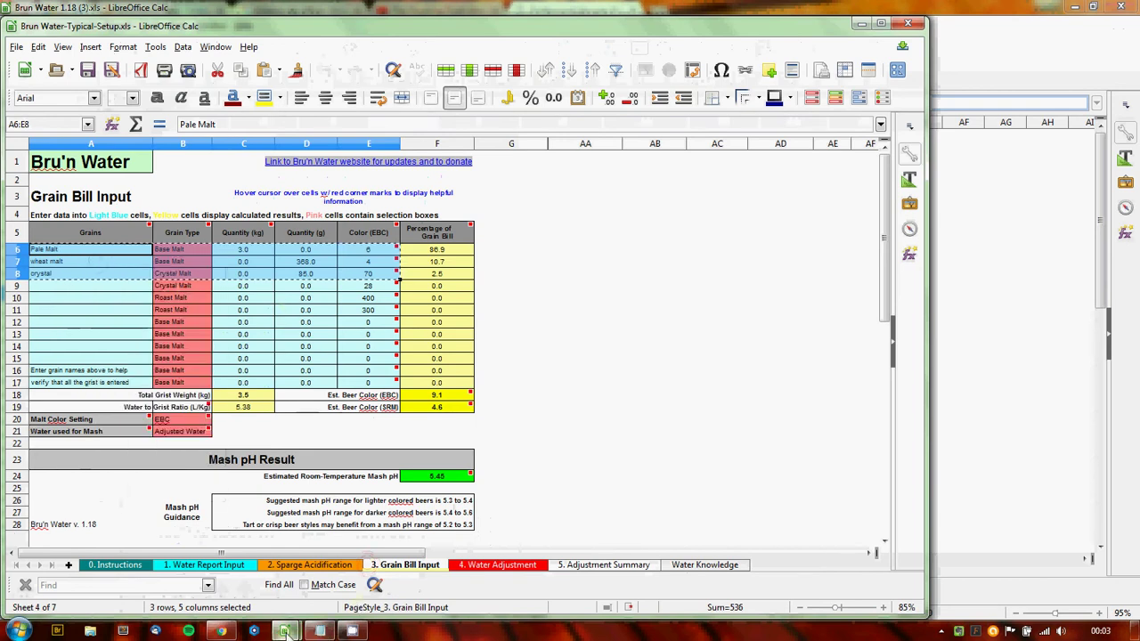
{"action": "left_click", "coordinate": [214, 519]}
{"action": "left_click", "coordinate": [52, 244]}
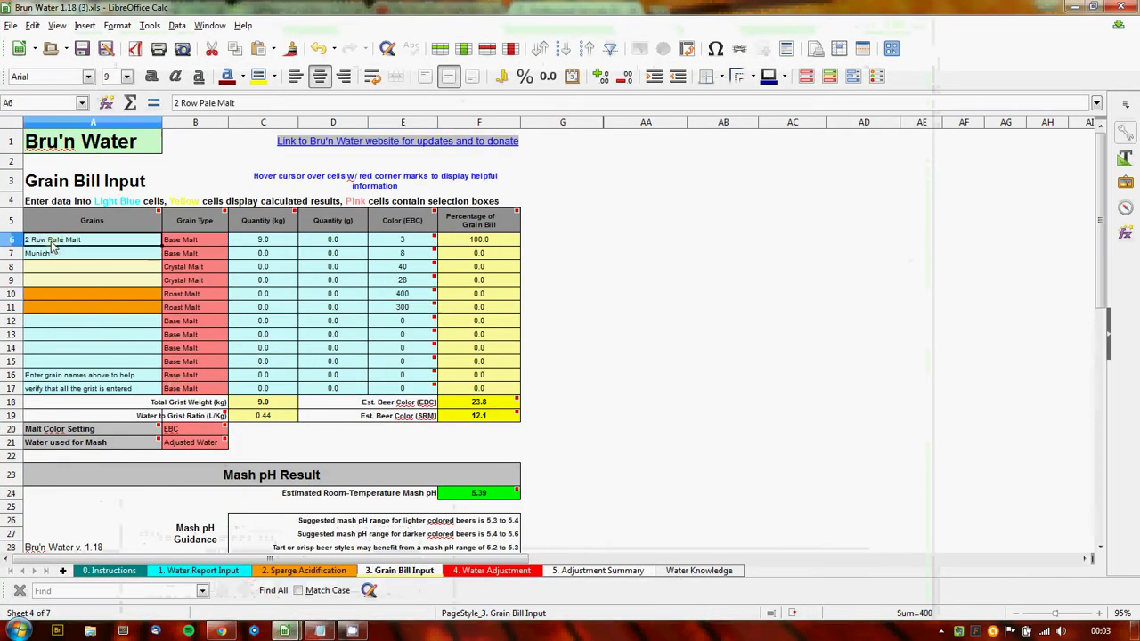
{"action": "key", "text": "ctrl+v"}
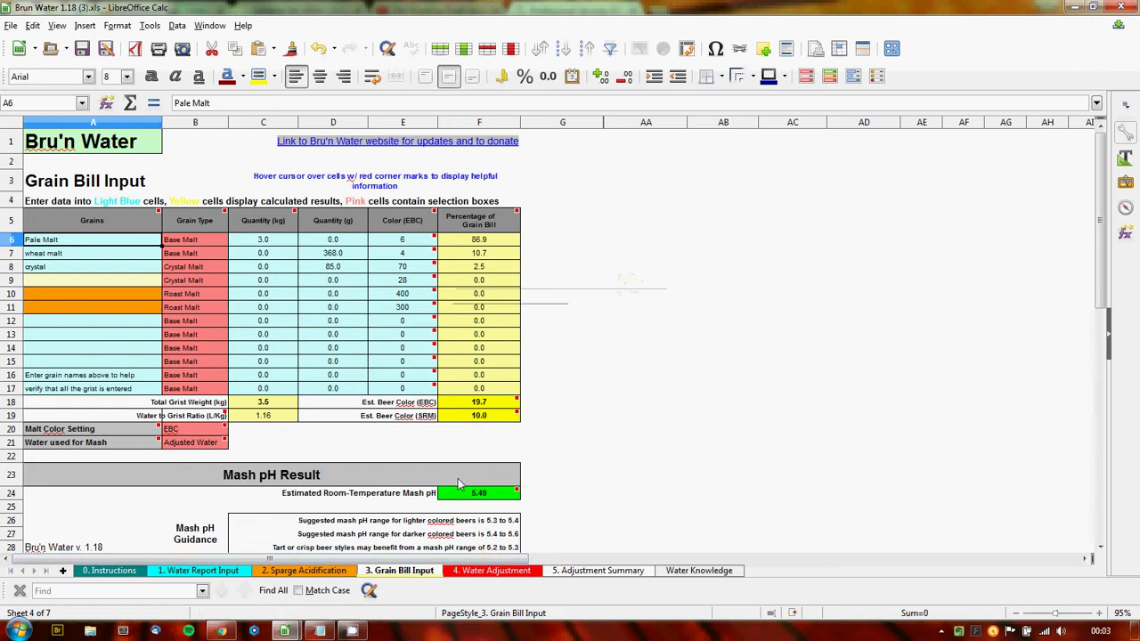
On Water Adjustment, set mash water volume (J17) and total batch volume (N17) to 18.56 L
{"action": "left_click", "coordinate": [491, 571]}
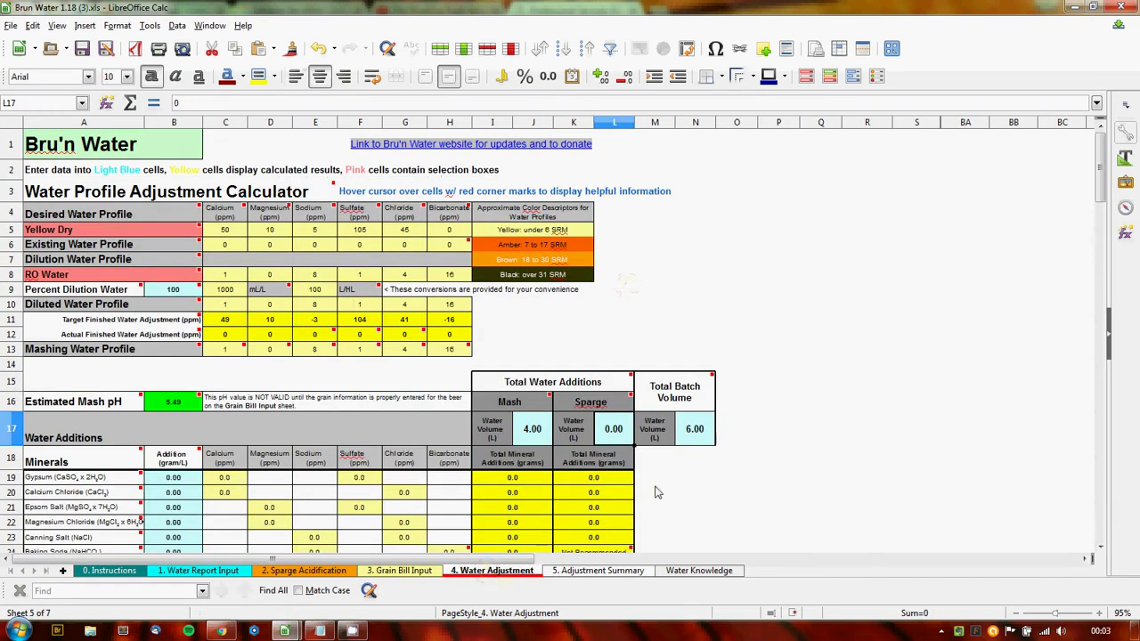
{"action": "left_click", "coordinate": [533, 432]}
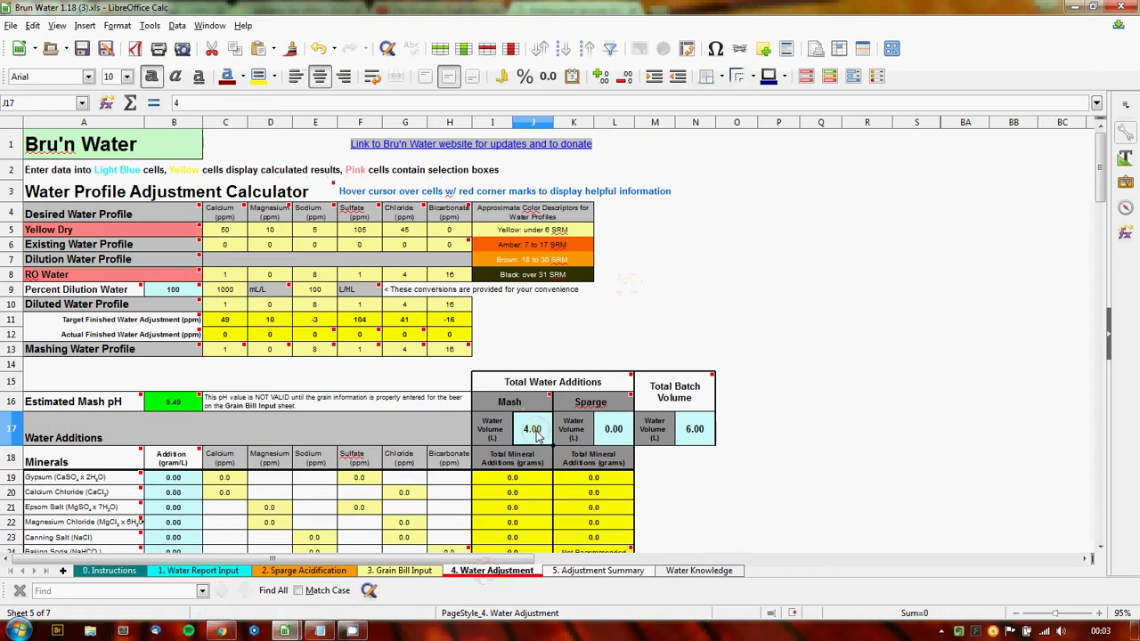
{"action": "type", "text": "4"}
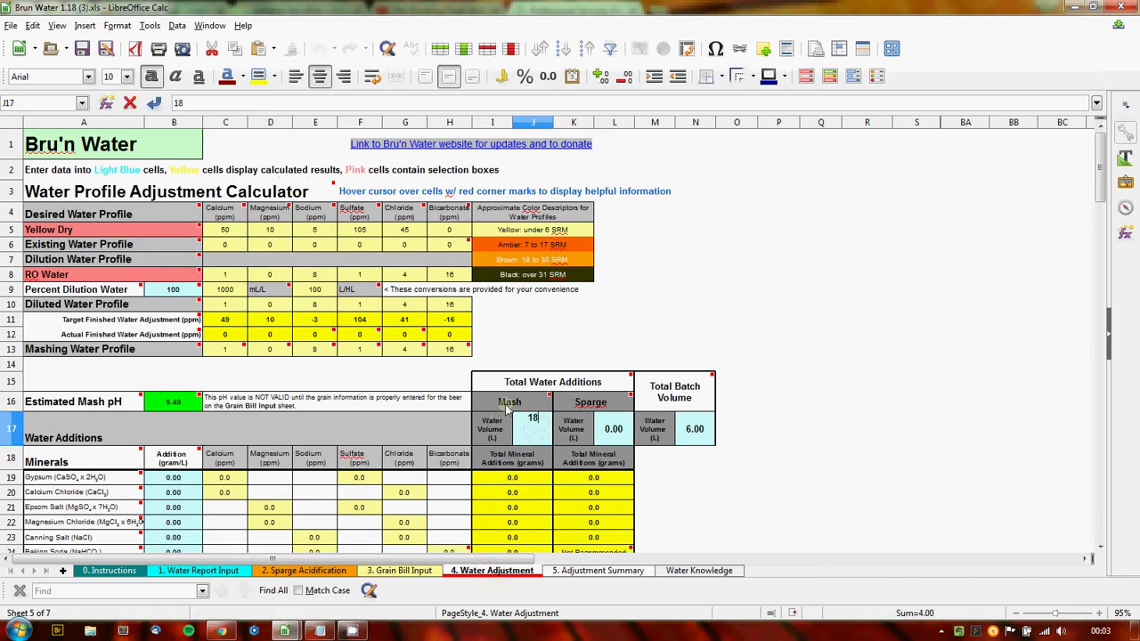
{"action": "type", "text": "8.56"}
{"action": "key", "text": "Return"}
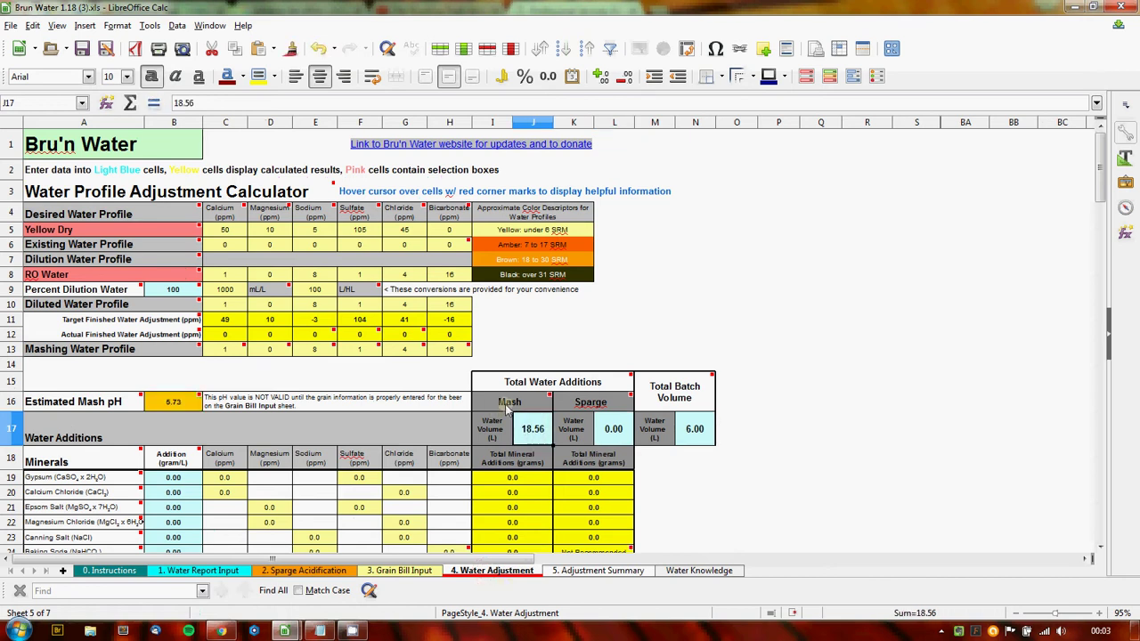
{"action": "left_click", "coordinate": [686, 431]}
{"action": "type", "text": "18.56"}
{"action": "key", "text": "Return"}
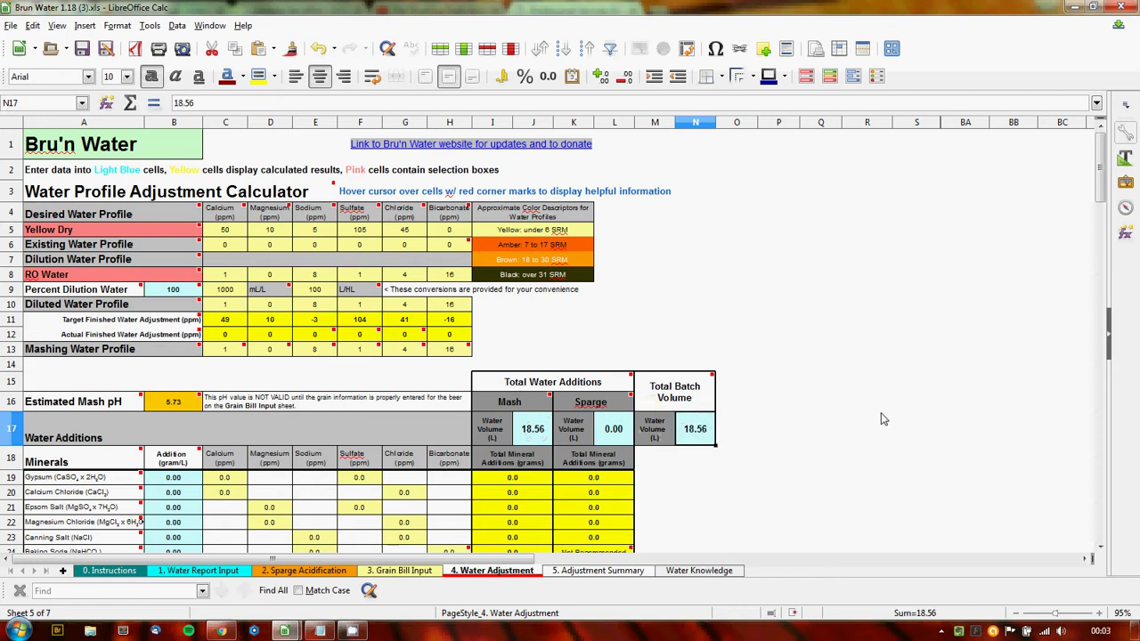
{"action": "mouse_move", "coordinate": [166, 405]}
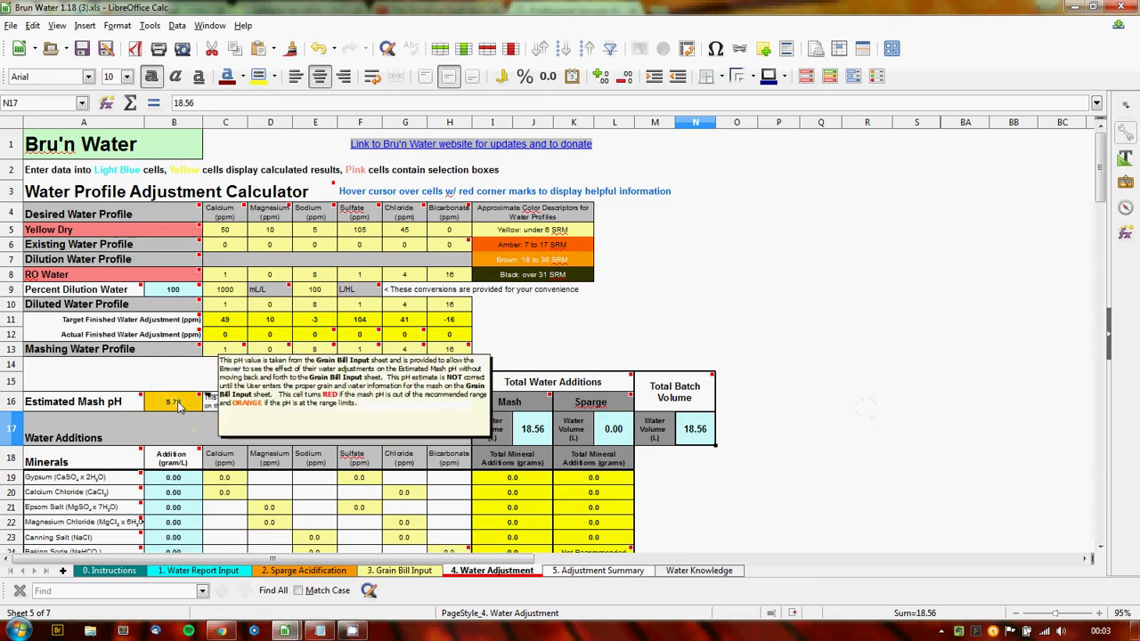
{"action": "scroll", "coordinate": [178, 405], "scroll_direction": "down", "scroll_amount": 2}
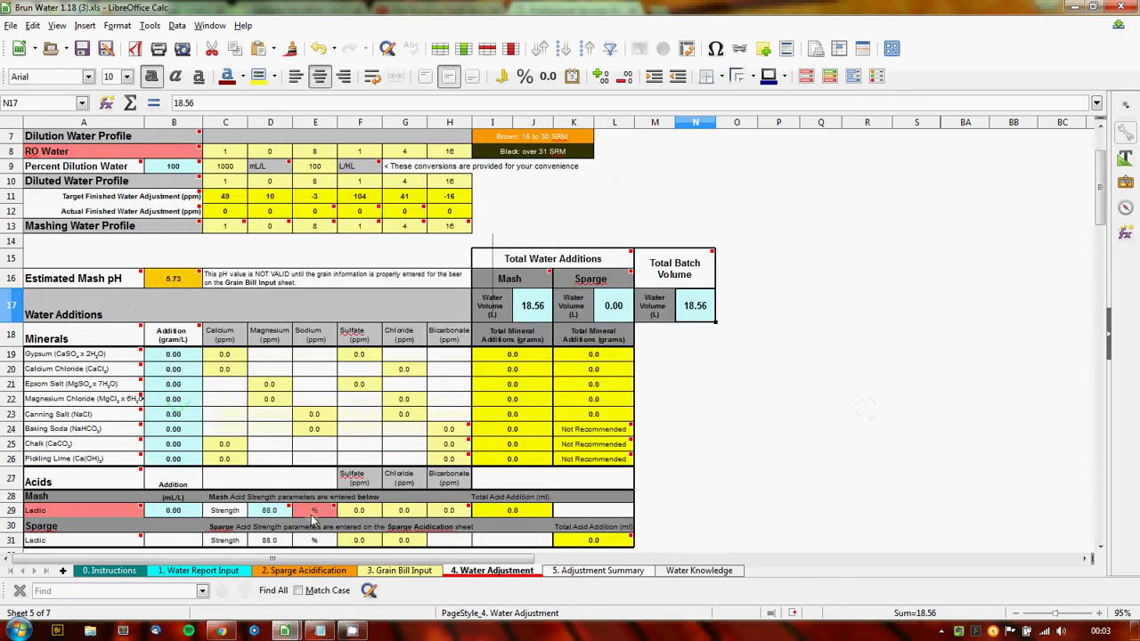
Read the Grain Bill Input comments on malt colour and mash pH, then return to Water Adjustment
{"action": "left_click", "coordinate": [399, 570]}
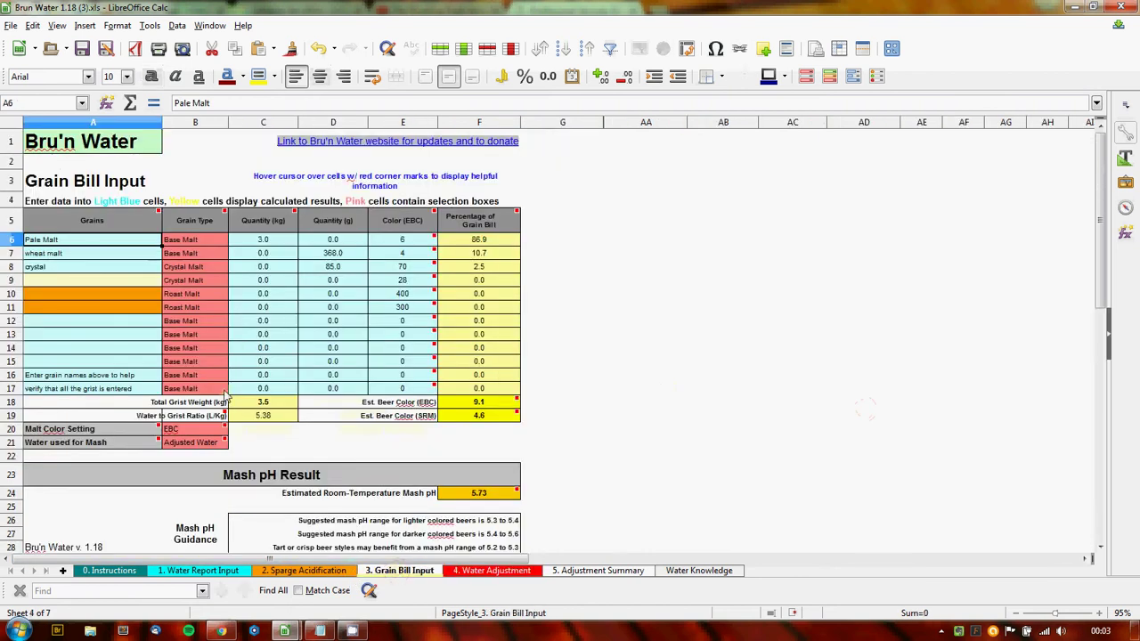
{"action": "scroll", "coordinate": [606, 500], "scroll_direction": "down", "scroll_amount": 2}
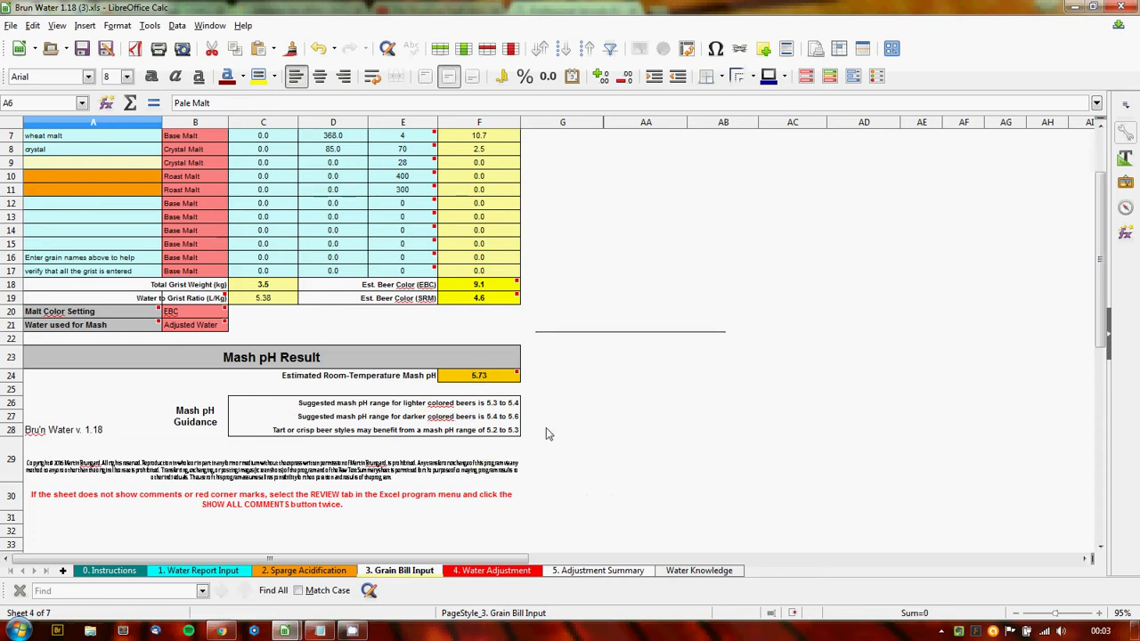
{"action": "scroll", "coordinate": [547, 430], "scroll_direction": "up", "scroll_amount": 1}
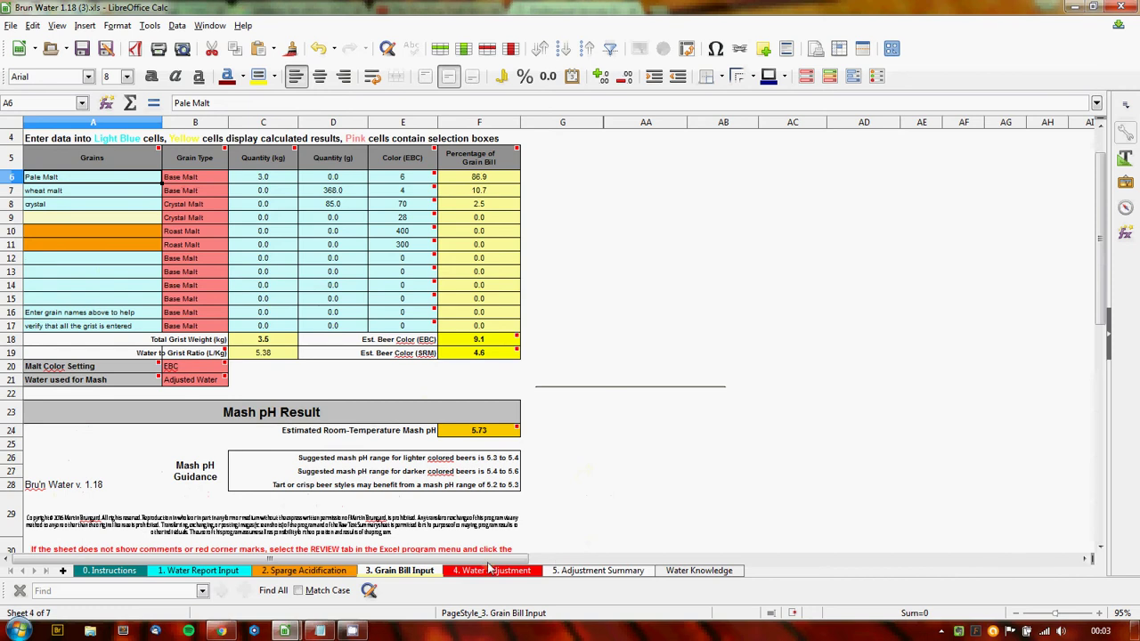
{"action": "mouse_move", "coordinate": [161, 378]}
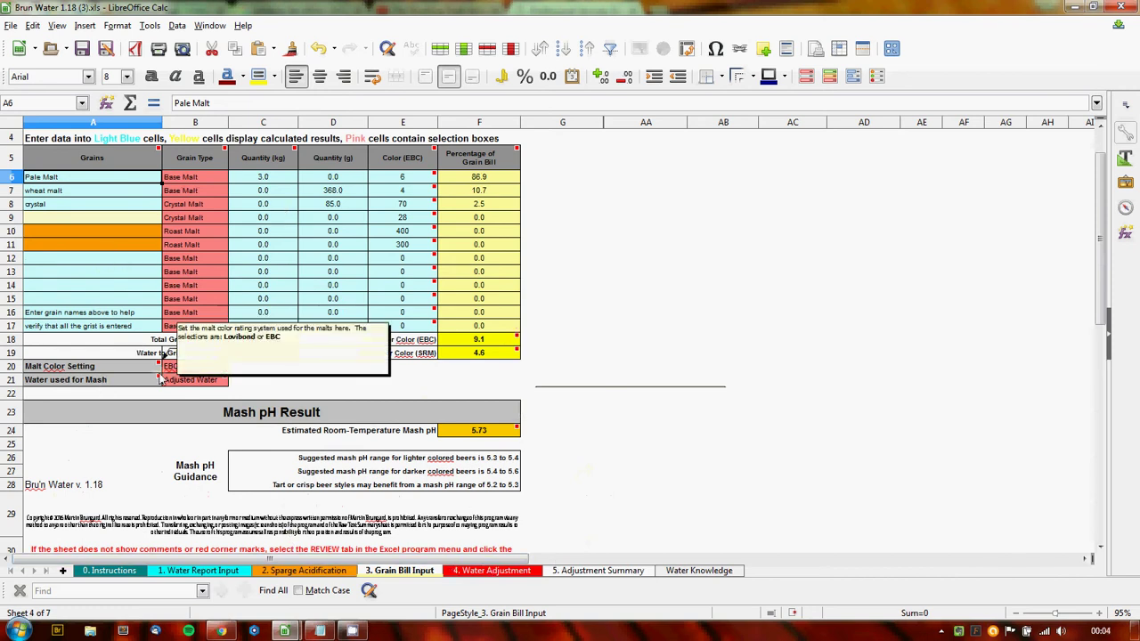
{"action": "mouse_move", "coordinate": [480, 433]}
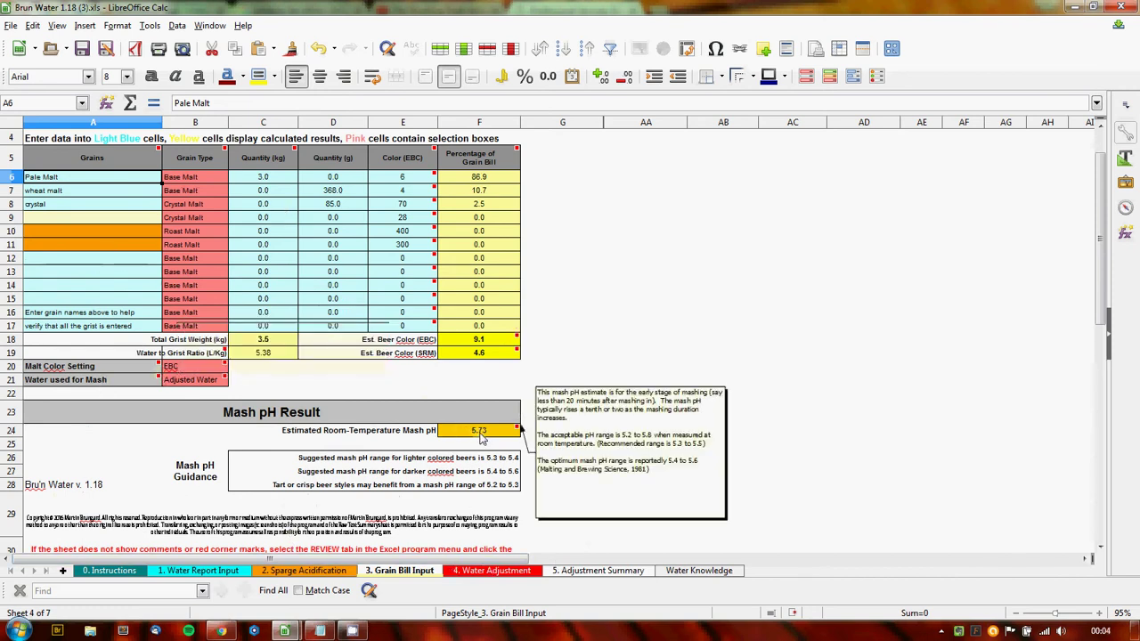
{"action": "left_click", "coordinate": [488, 573]}
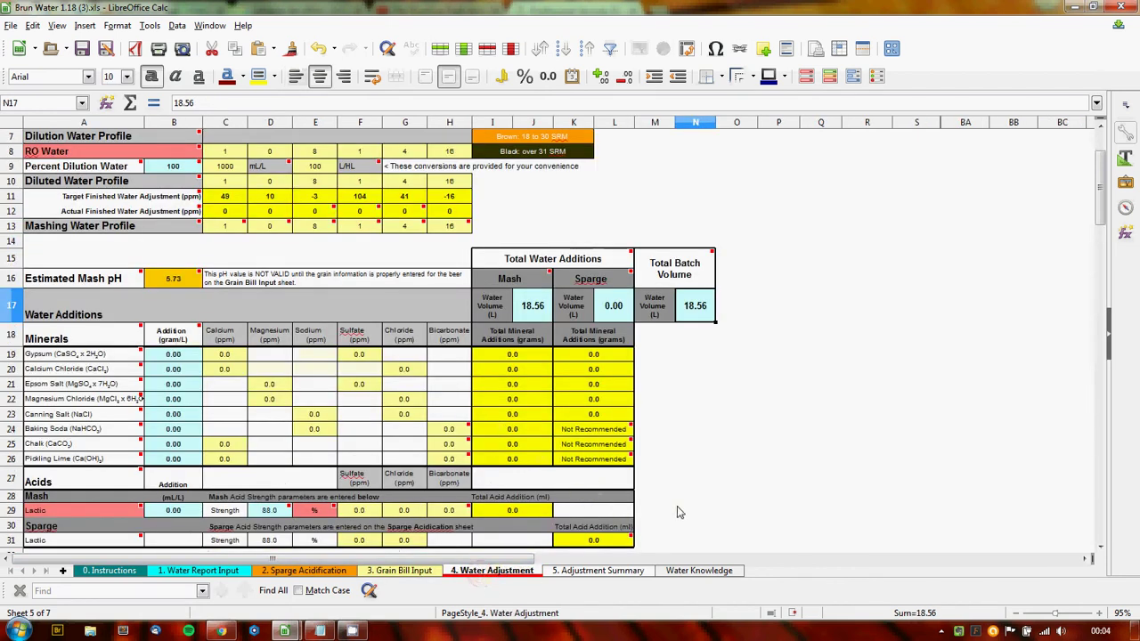
{"action": "scroll", "coordinate": [755, 454], "scroll_direction": "up", "scroll_amount": 2}
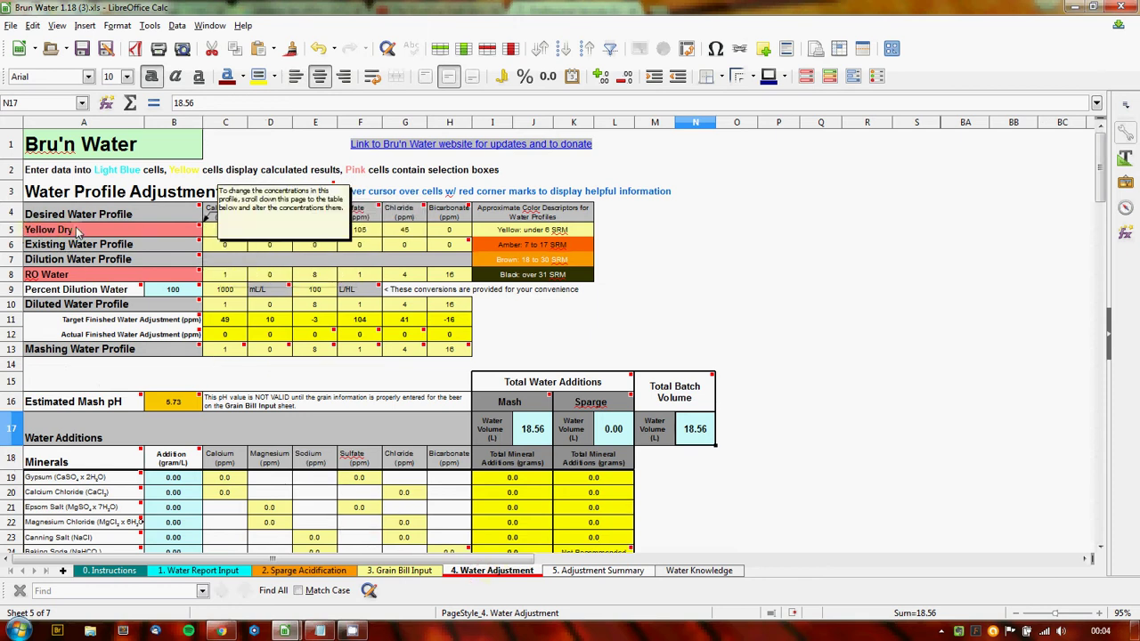
Browse the desired water profile list but keep Yellow Dry selected
{"action": "left_click", "coordinate": [48, 231]}
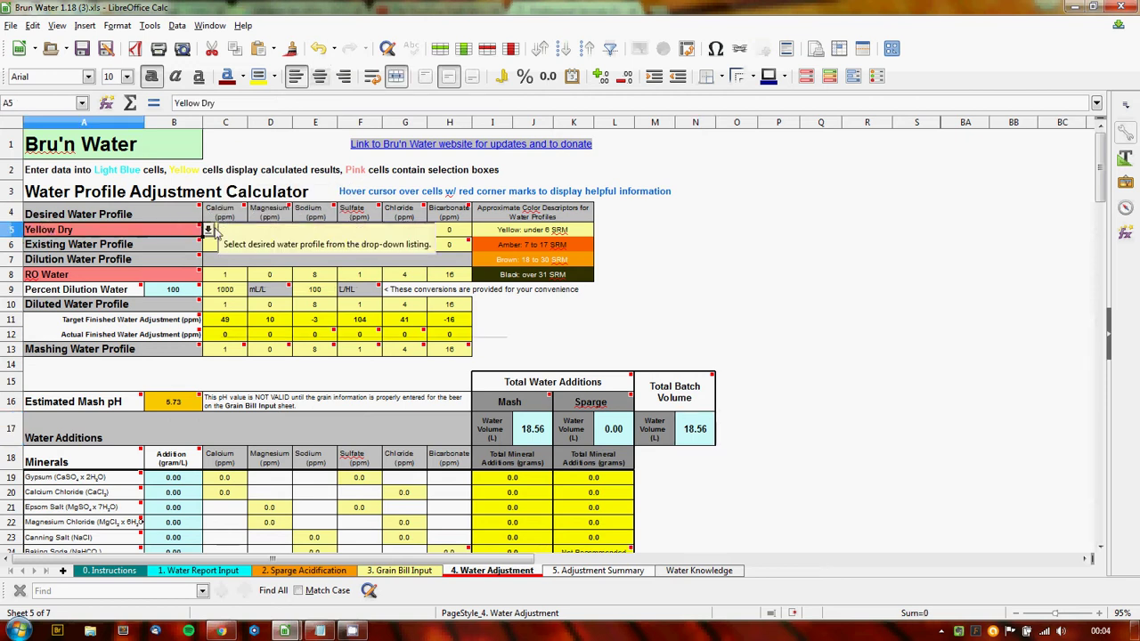
{"action": "left_click", "coordinate": [207, 230]}
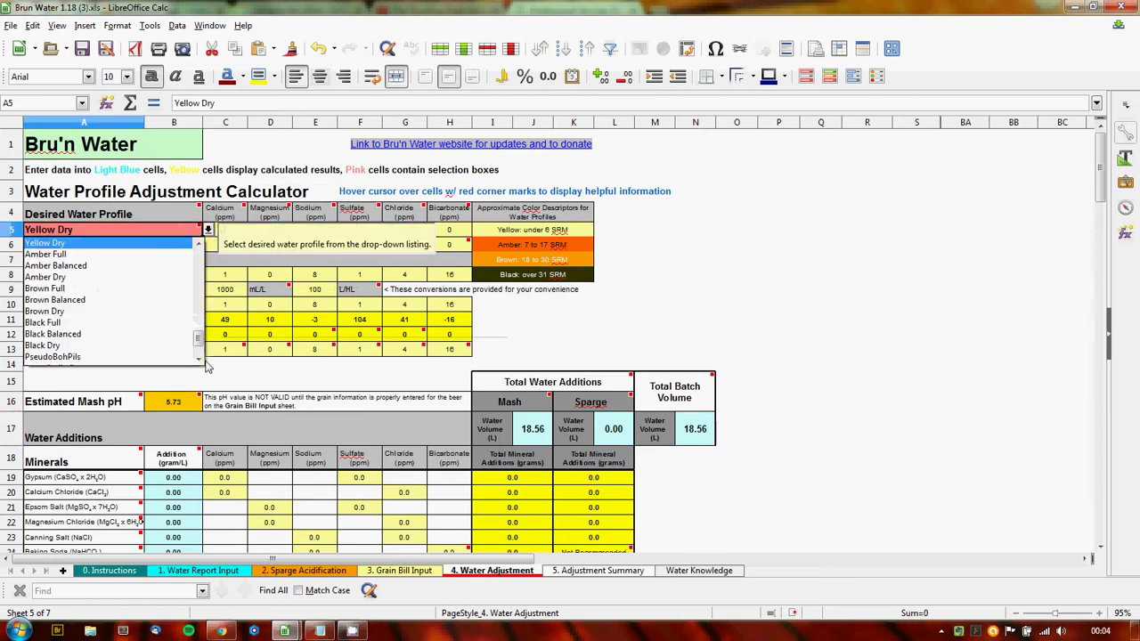
{"action": "mouse_move", "coordinate": [199, 337]}
{"action": "left_mouse_down"}
{"action": "mouse_move", "coordinate": [205, 260]}
{"action": "mouse_move", "coordinate": [198, 349]}
{"action": "left_mouse_up"}
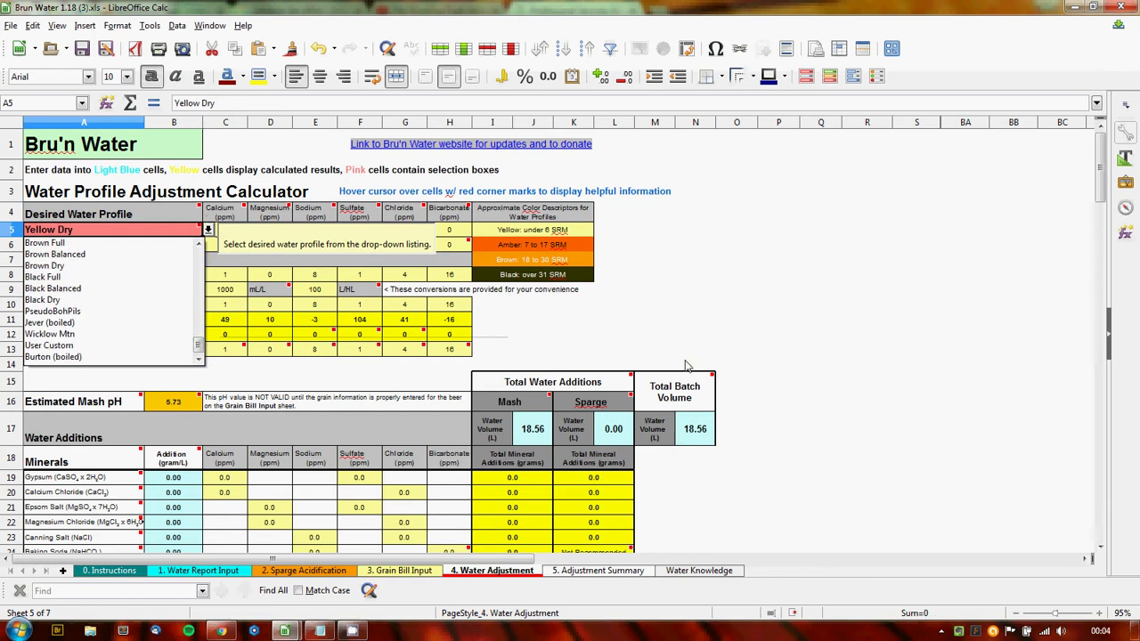
{"action": "left_click", "coordinate": [709, 336]}
{"action": "scroll", "coordinate": [777, 307], "scroll_direction": "down", "scroll_amount": 14}
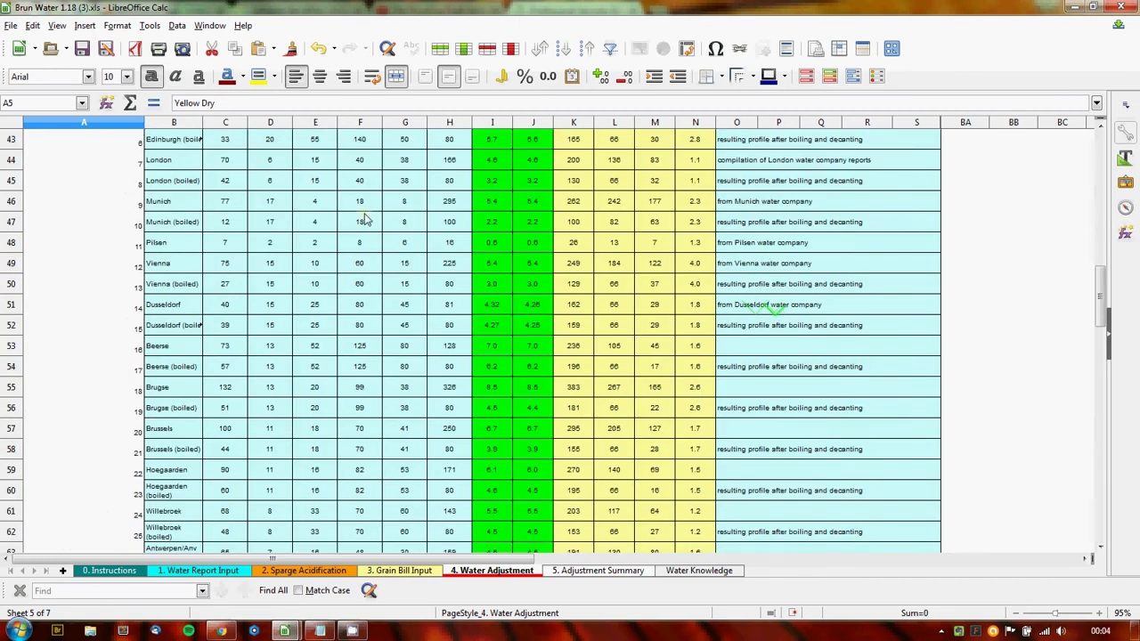
{"action": "scroll", "coordinate": [739, 374], "scroll_direction": "up", "scroll_amount": 4}
{"action": "scroll", "coordinate": [224, 387], "scroll_direction": "down", "scroll_amount": 1}
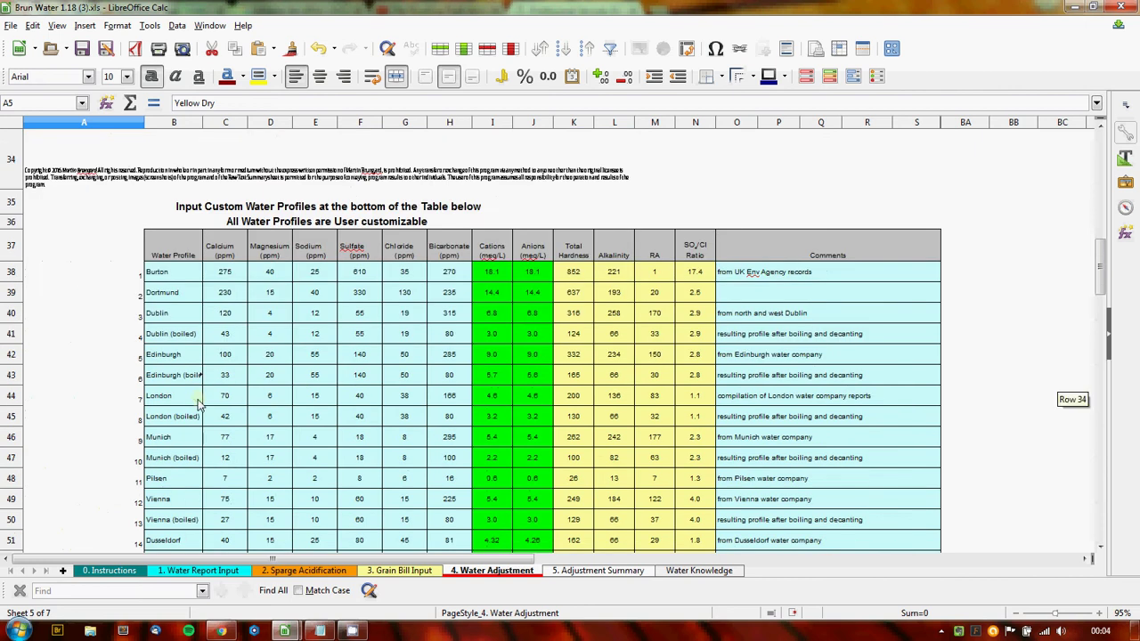
{"action": "scroll", "coordinate": [223, 368], "scroll_direction": "down", "scroll_amount": 20}
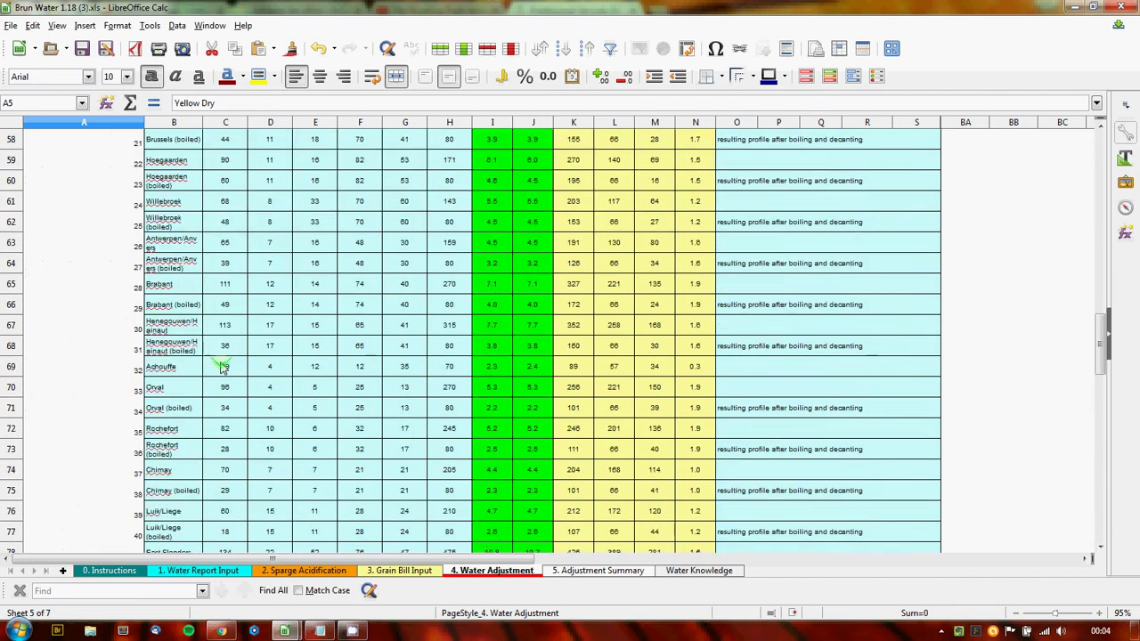
{"action": "scroll", "coordinate": [218, 374], "scroll_direction": "up", "scroll_amount": 2}
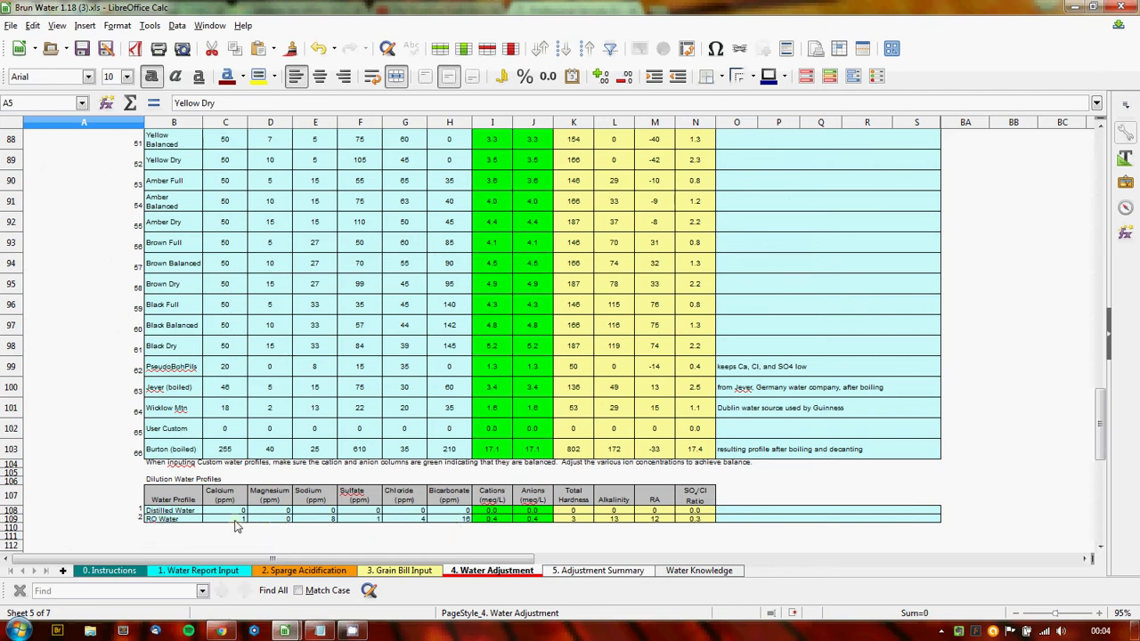
Try 12 ppm bicarbonate for RO Water, then undo it back to 16
{"action": "double_click", "coordinate": [460, 519]}
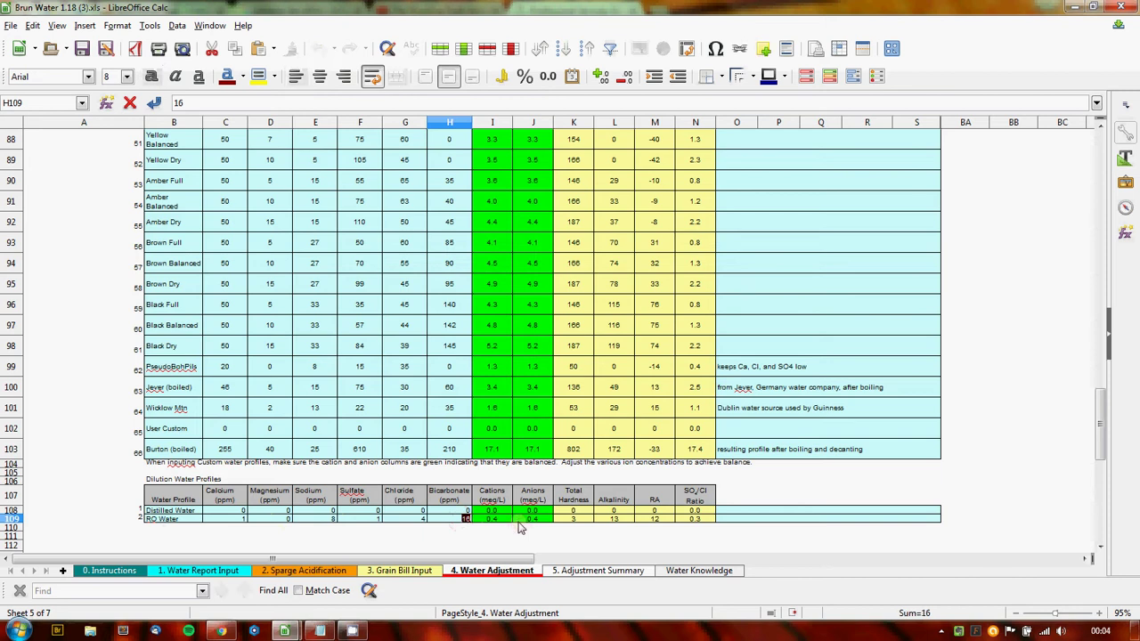
{"action": "type", "text": "12"}
{"action": "key", "text": "Return"}
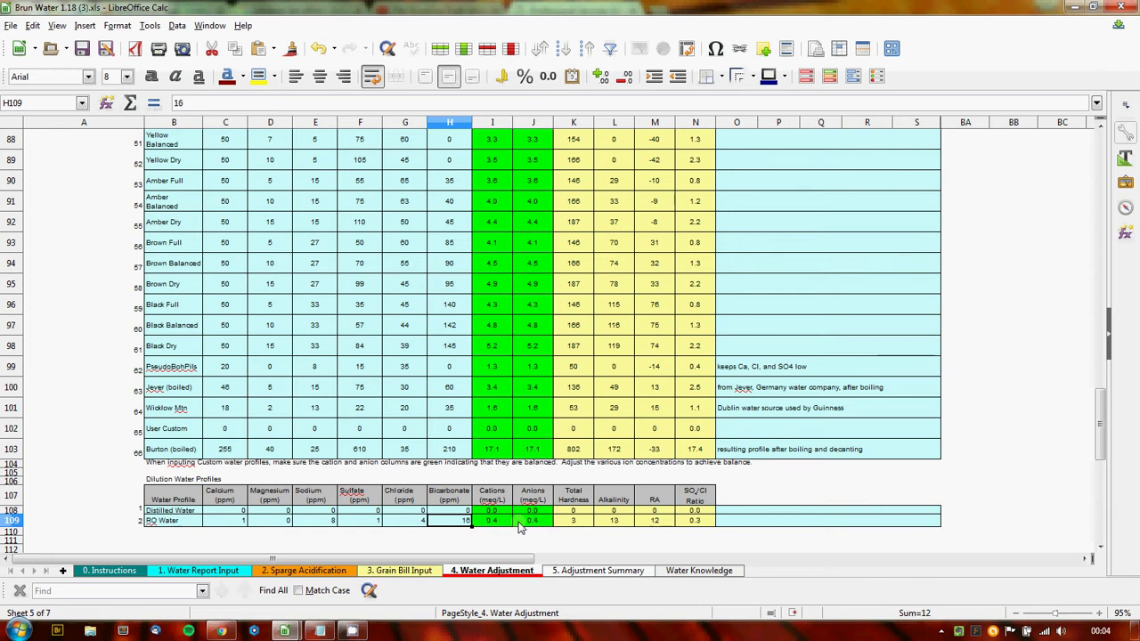
{"action": "key", "text": "ctrl+z"}
Rename the User Custom water profile to 'My custom profile'
{"action": "left_click", "coordinate": [158, 433]}
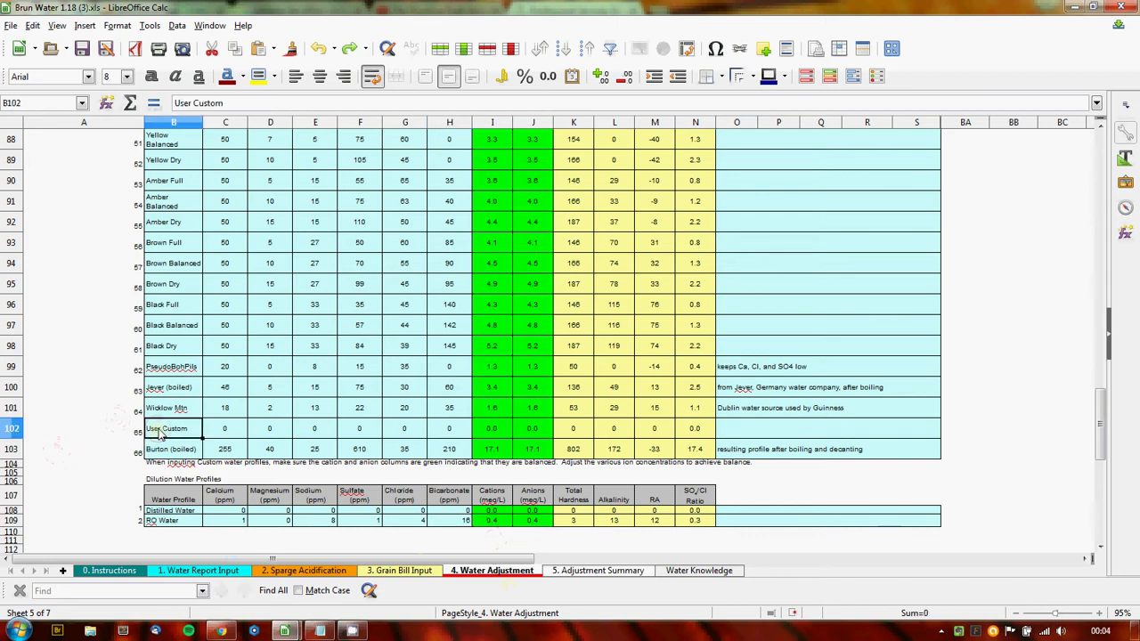
{"action": "double_click", "coordinate": [191, 434]}
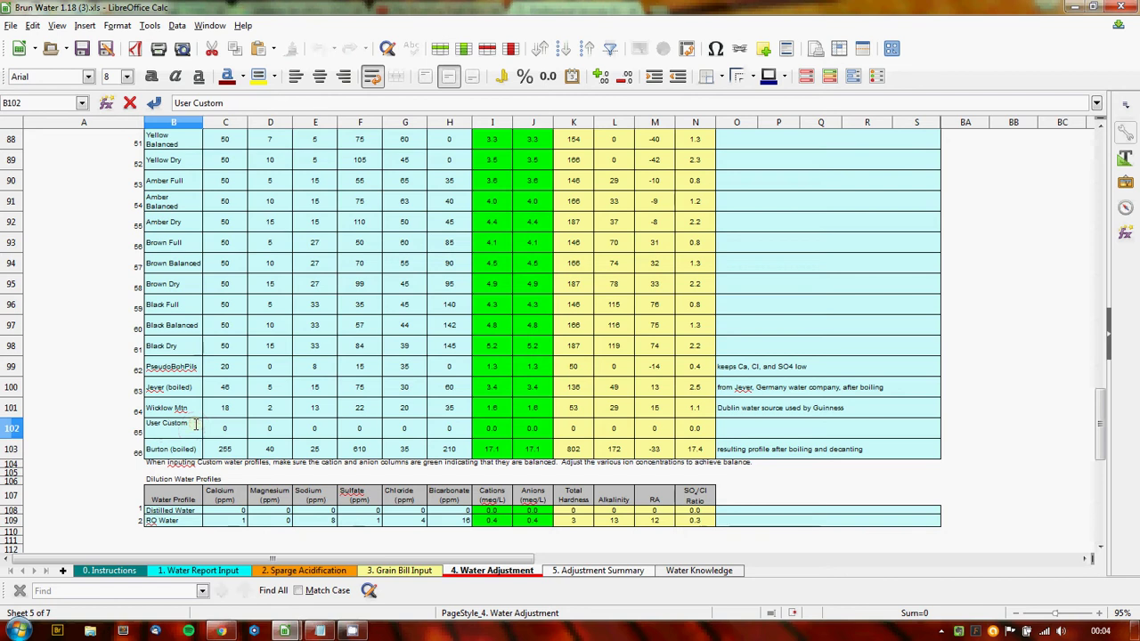
{"action": "triple_click", "coordinate": [195, 424]}
{"action": "type", "text": "My custom profile"}
{"action": "key", "text": "Return"}
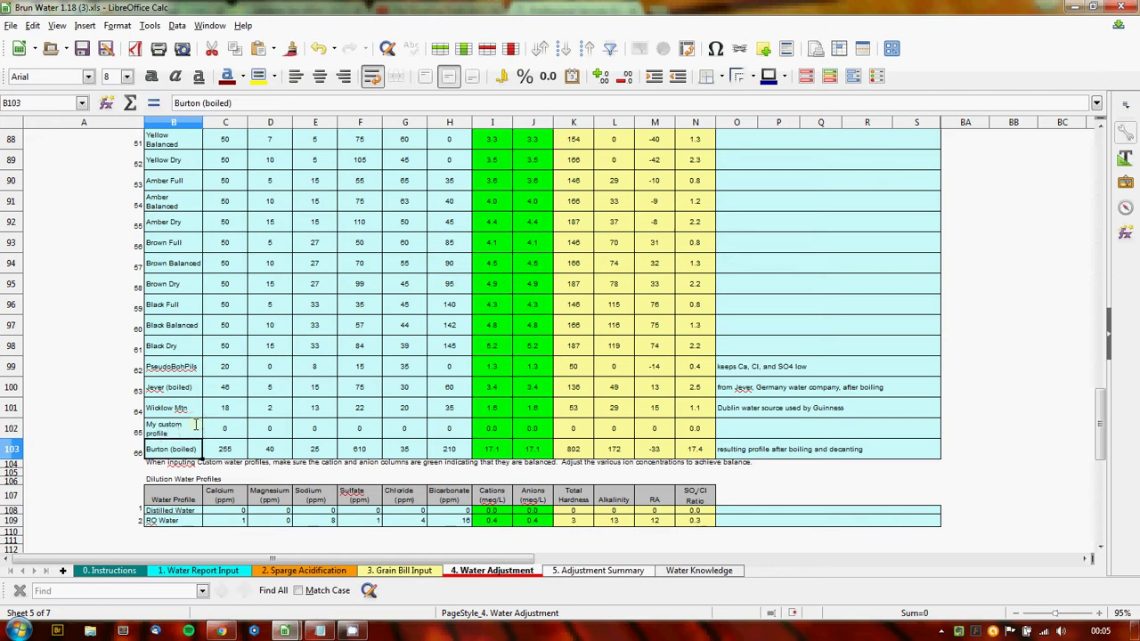
Copy the Wicklow Mtn ion values into the My custom profile row
{"action": "double_click", "coordinate": [236, 426]}
{"action": "left_click_drag", "start_coordinate": [236, 426], "coordinate": [196, 428]}
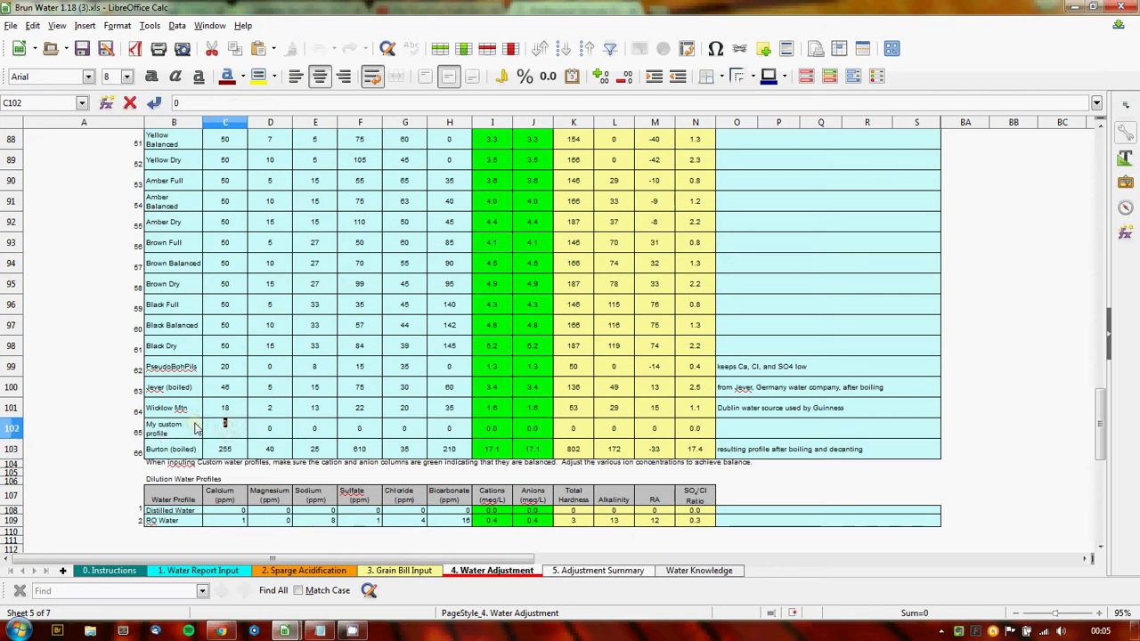
{"action": "left_click_drag", "start_coordinate": [223, 409], "coordinate": [447, 409]}
{"action": "key", "text": "ctrl+c"}
{"action": "left_click", "coordinate": [236, 429]}
{"action": "key", "text": "ctrl+v"}
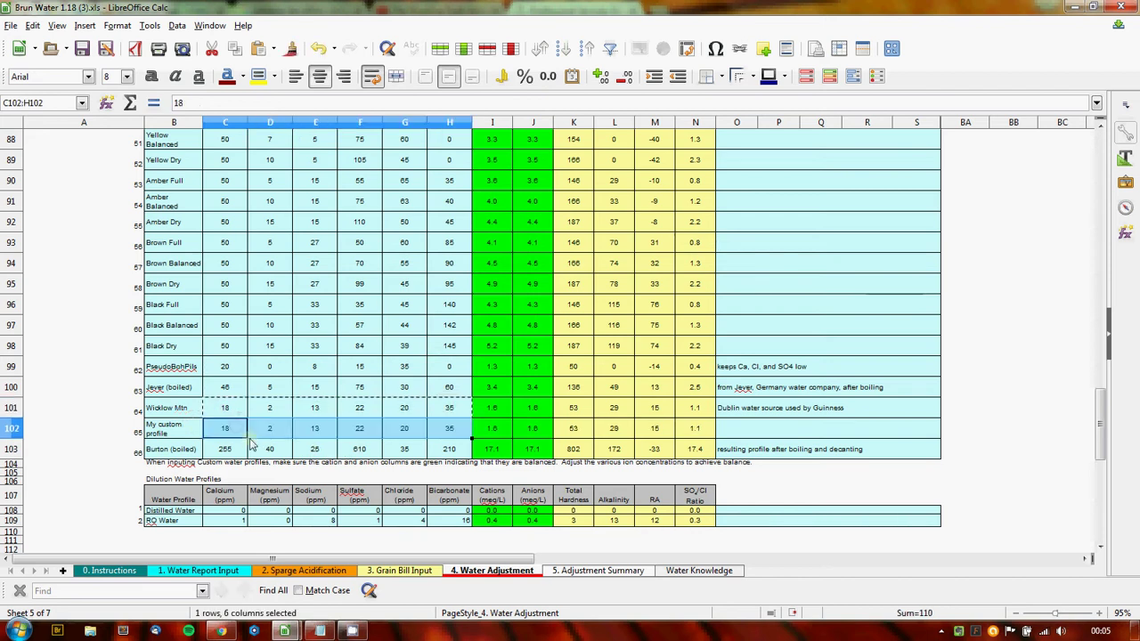
Change My custom profile's sulfate from 22 to 322 ppm
{"action": "left_click", "coordinate": [358, 429]}
{"action": "left_click", "coordinate": [449, 429]}
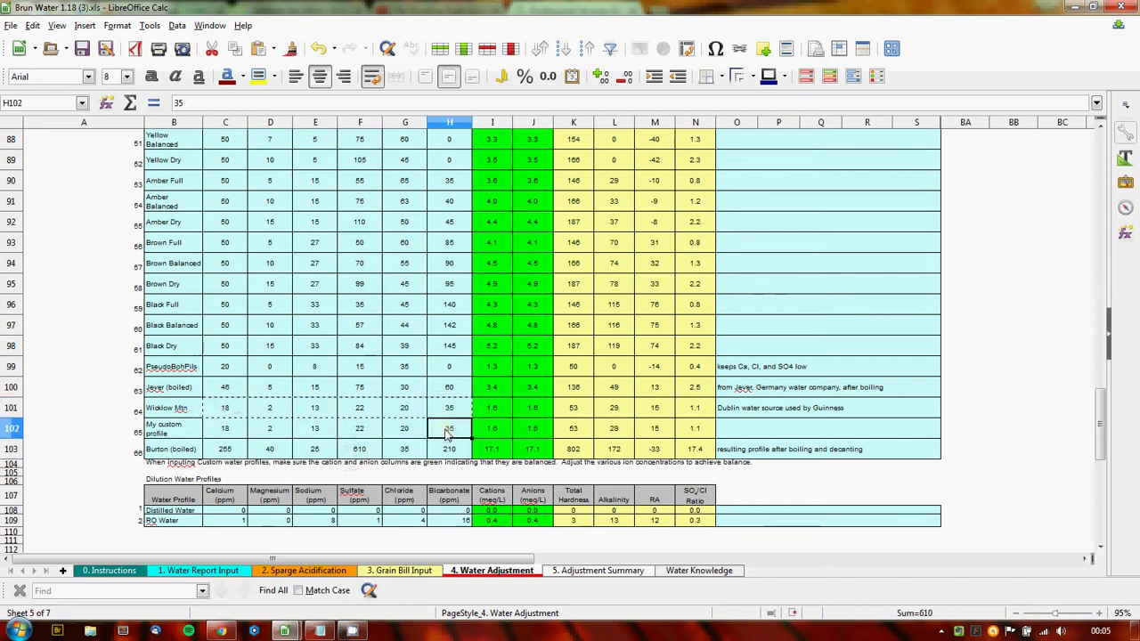
{"action": "left_click", "coordinate": [361, 435]}
{"action": "double_click", "coordinate": [361, 434]}
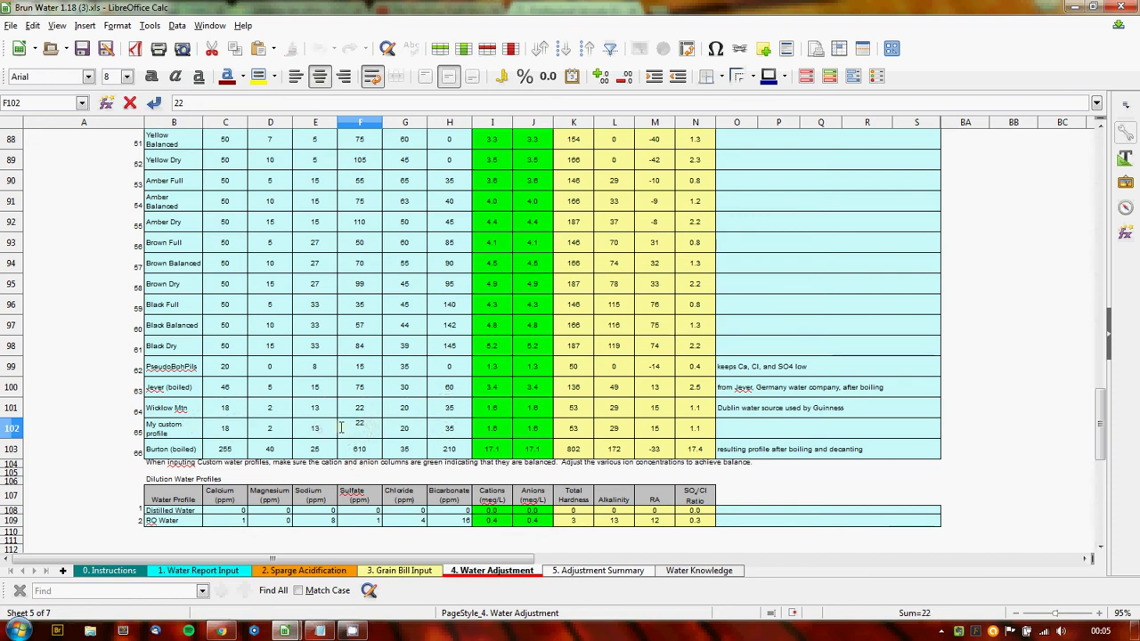
{"action": "type", "text": "3"}
{"action": "scroll", "coordinate": [375, 441], "scroll_direction": "up", "scroll_amount": 2}
{"action": "scroll", "coordinate": [375, 440], "scroll_direction": "down", "scroll_amount": 4}
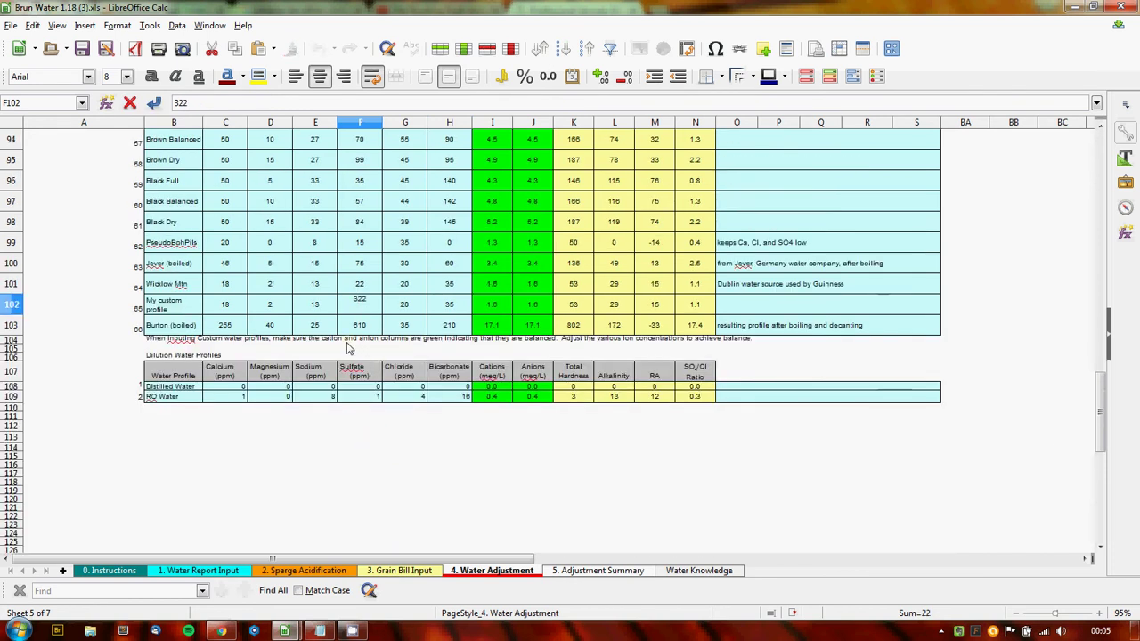
{"action": "left_click", "coordinate": [433, 310]}
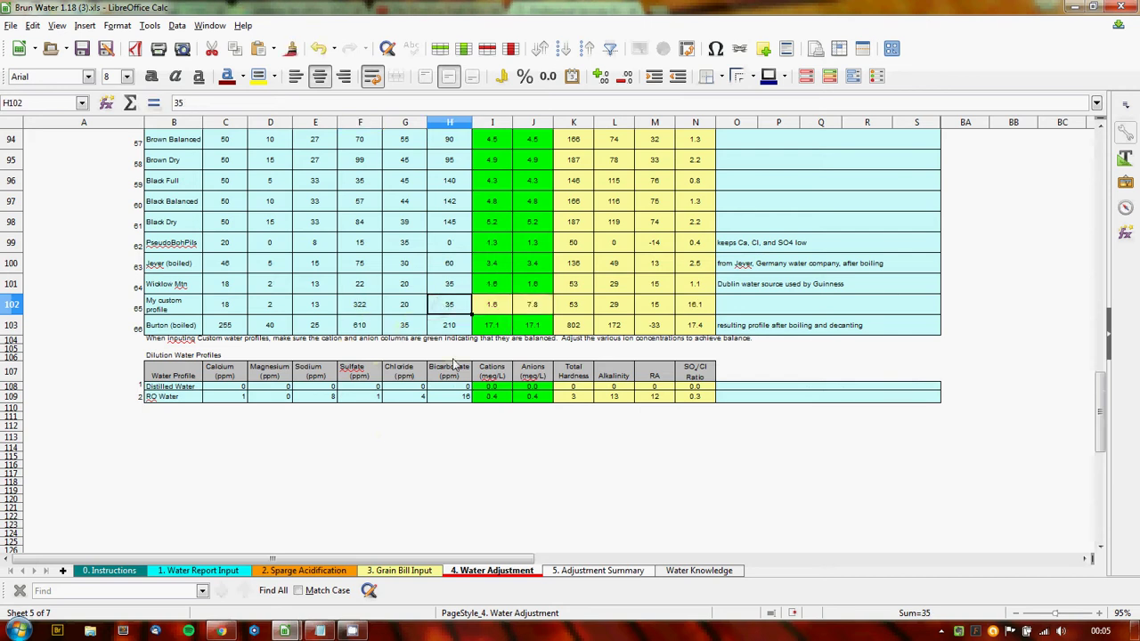
{"action": "scroll", "coordinate": [407, 426], "scroll_direction": "up", "scroll_amount": 2}
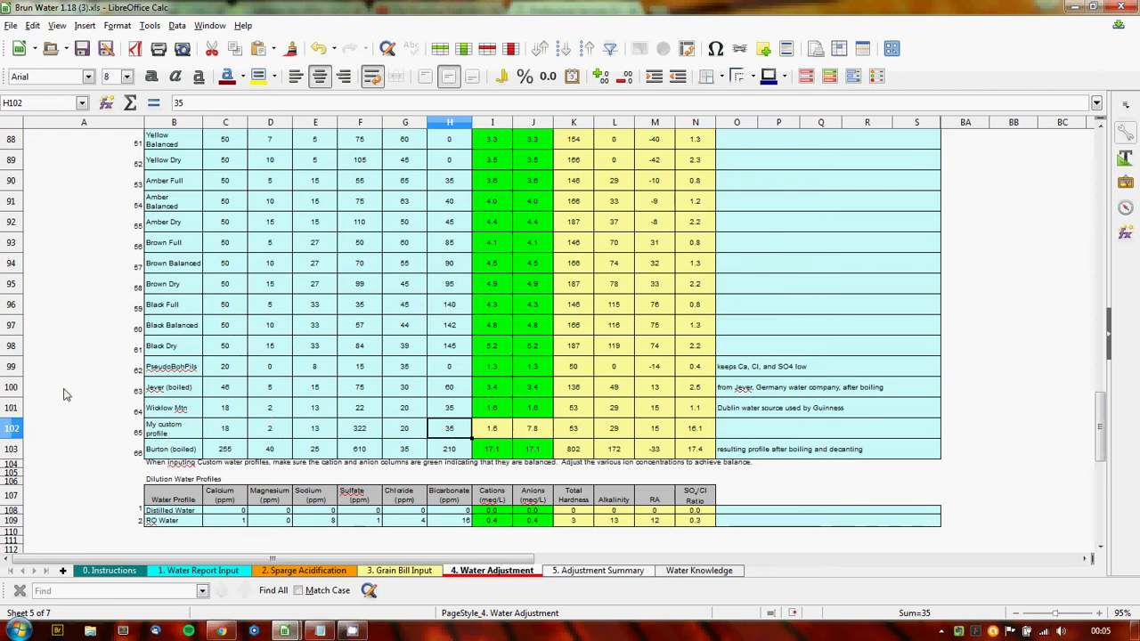
{"action": "scroll", "coordinate": [64, 395], "scroll_direction": "up", "scroll_amount": 20}
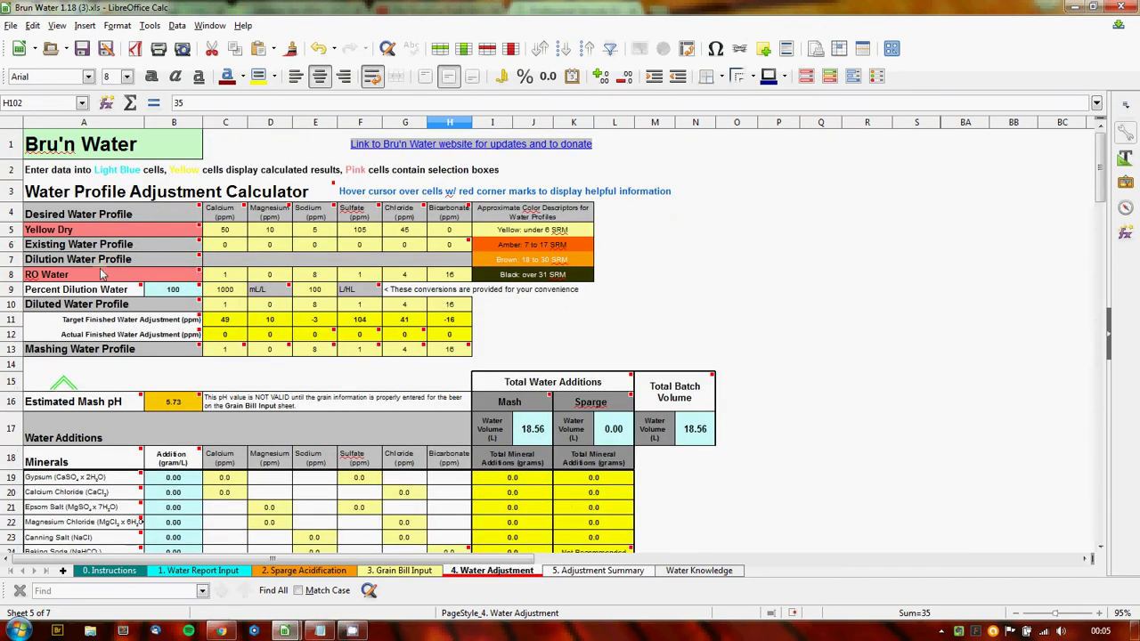
Try My custom profile as the desired water profile and inspect its values
{"action": "mouse_move", "coordinate": [156, 226]}
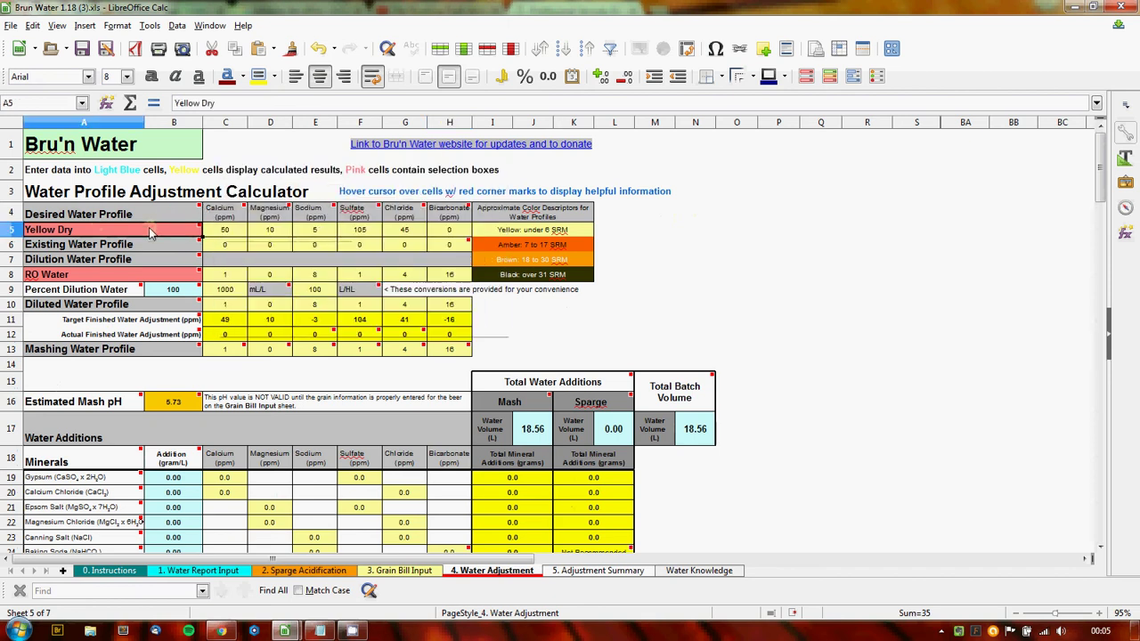
{"action": "left_click", "coordinate": [208, 229]}
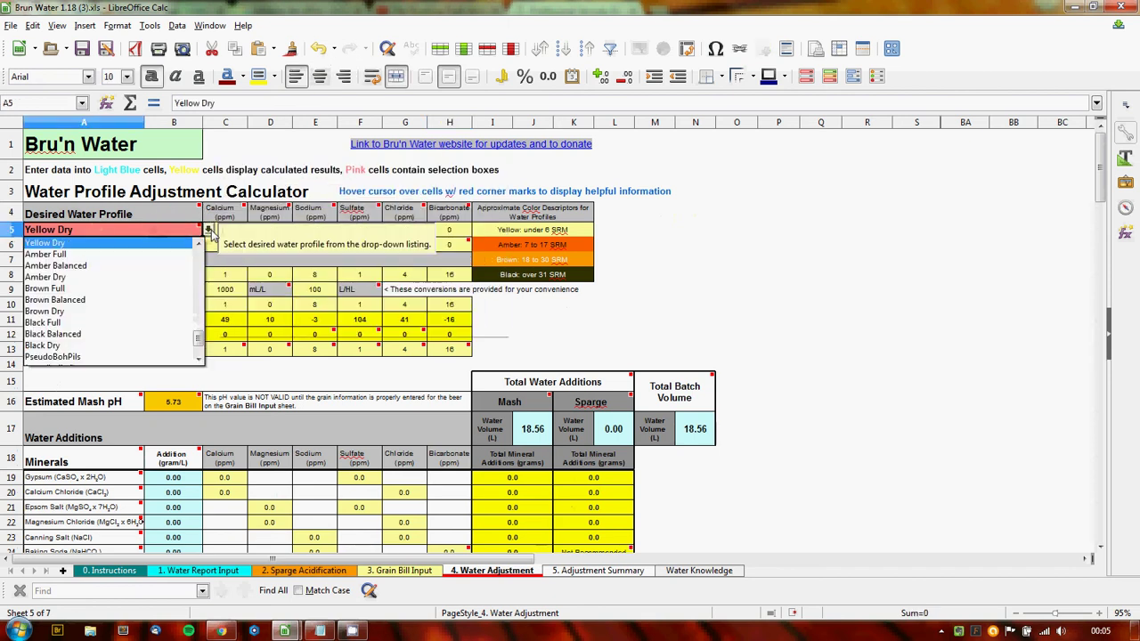
{"action": "scroll", "coordinate": [200, 334], "scroll_direction": "down", "scroll_amount": 2}
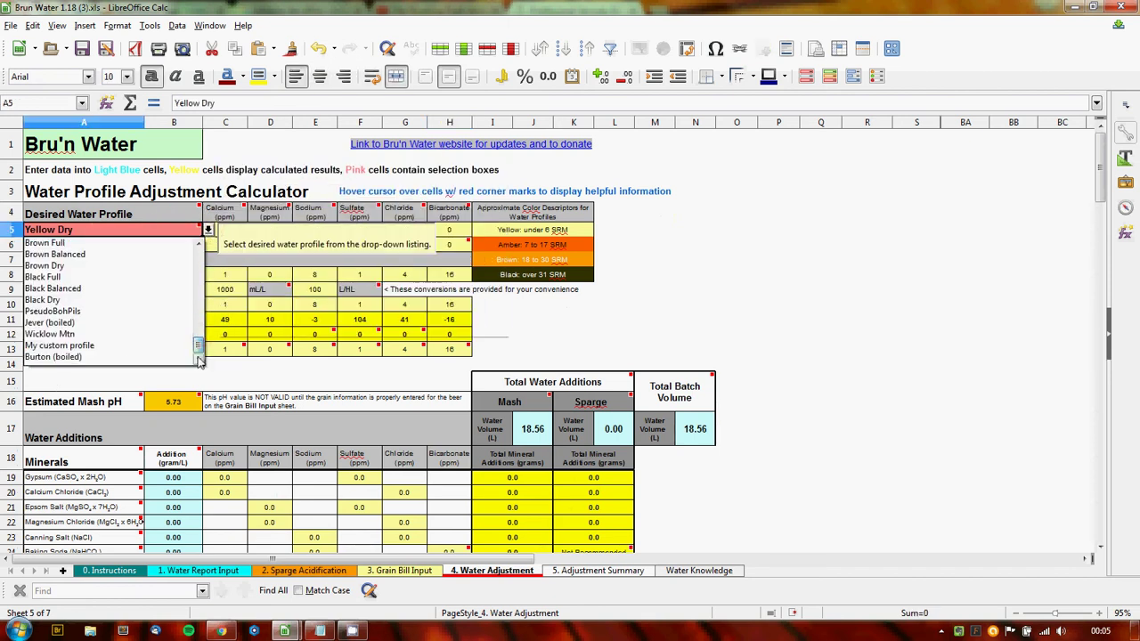
{"action": "left_click", "coordinate": [59, 346]}
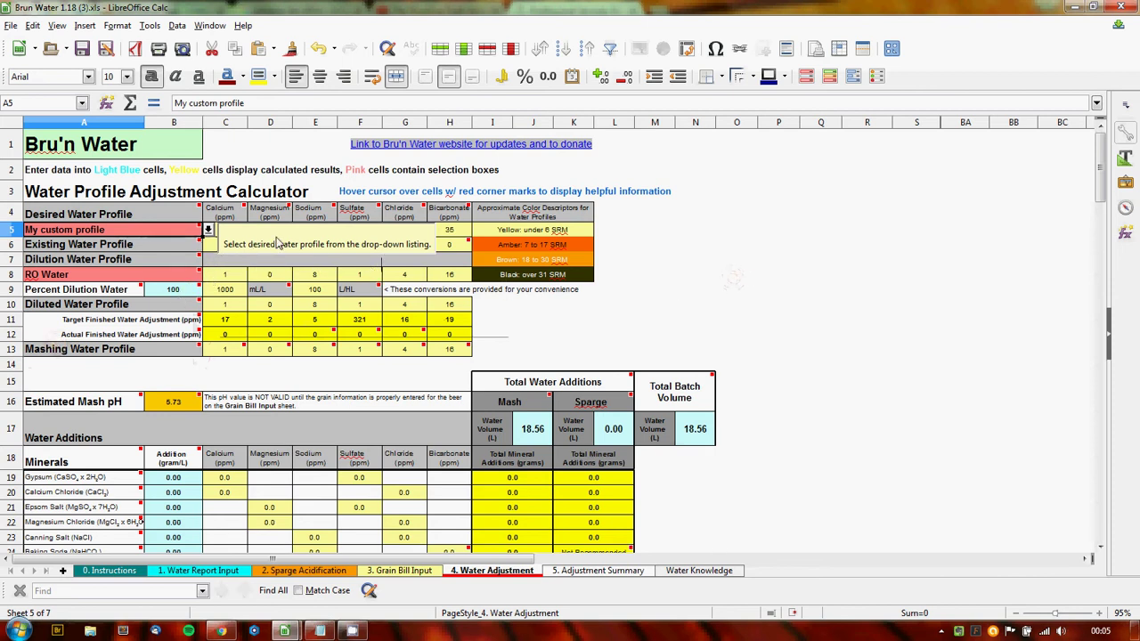
{"action": "left_click", "coordinate": [174, 499]}
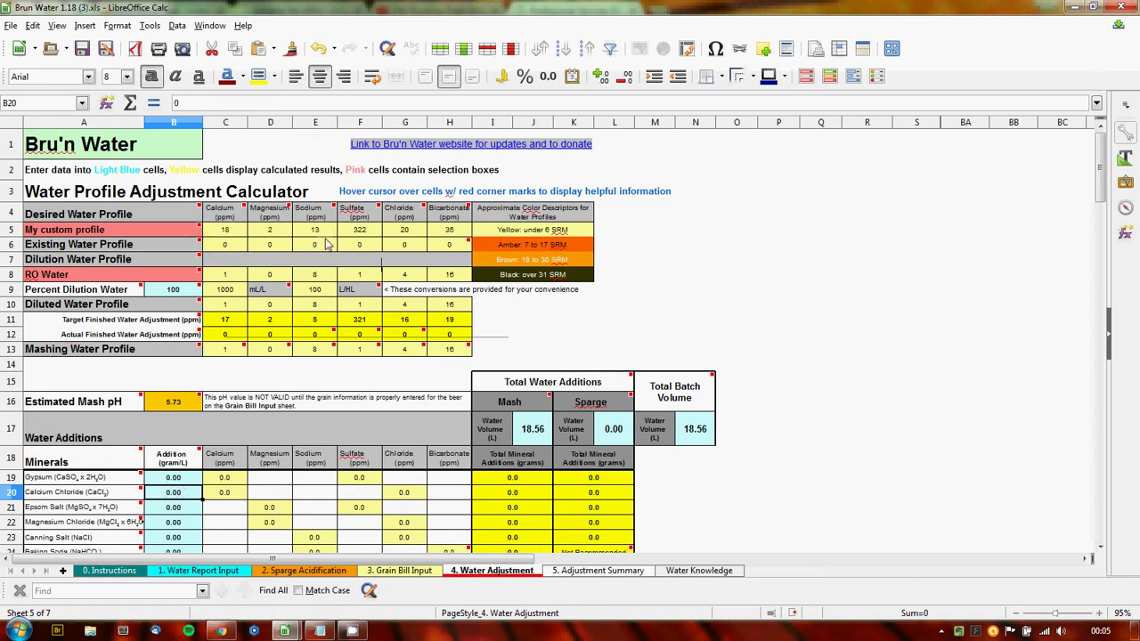
Switch the desired water profile to Pale Ale Profile
{"action": "left_click", "coordinate": [196, 231]}
{"action": "left_click", "coordinate": [208, 231]}
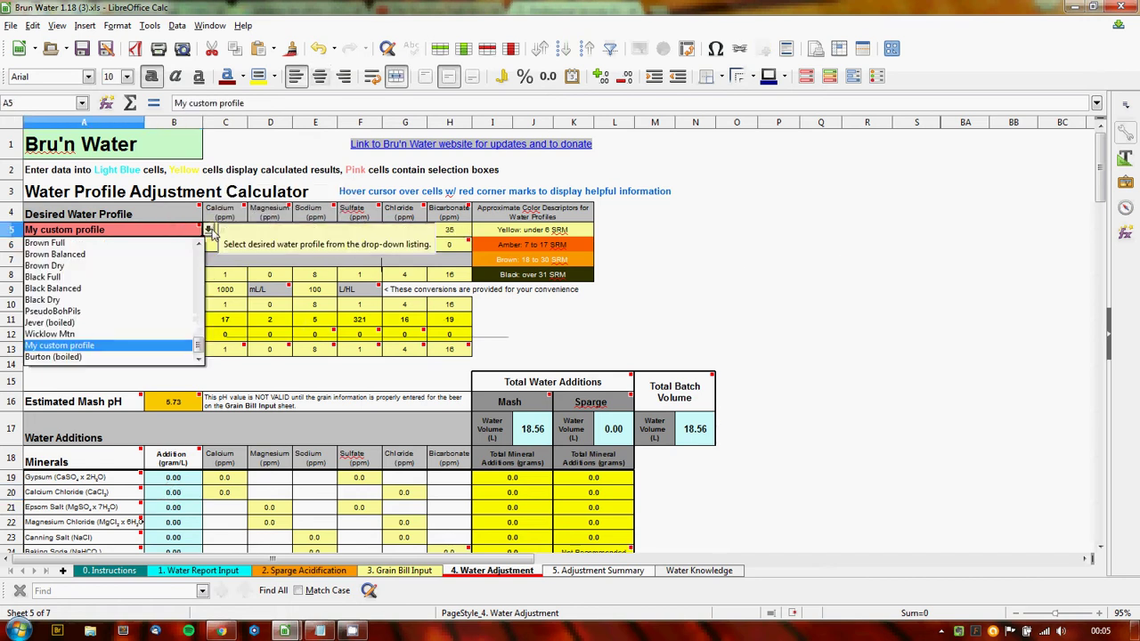
{"action": "scroll", "coordinate": [200, 355], "scroll_direction": "up", "scroll_amount": 5}
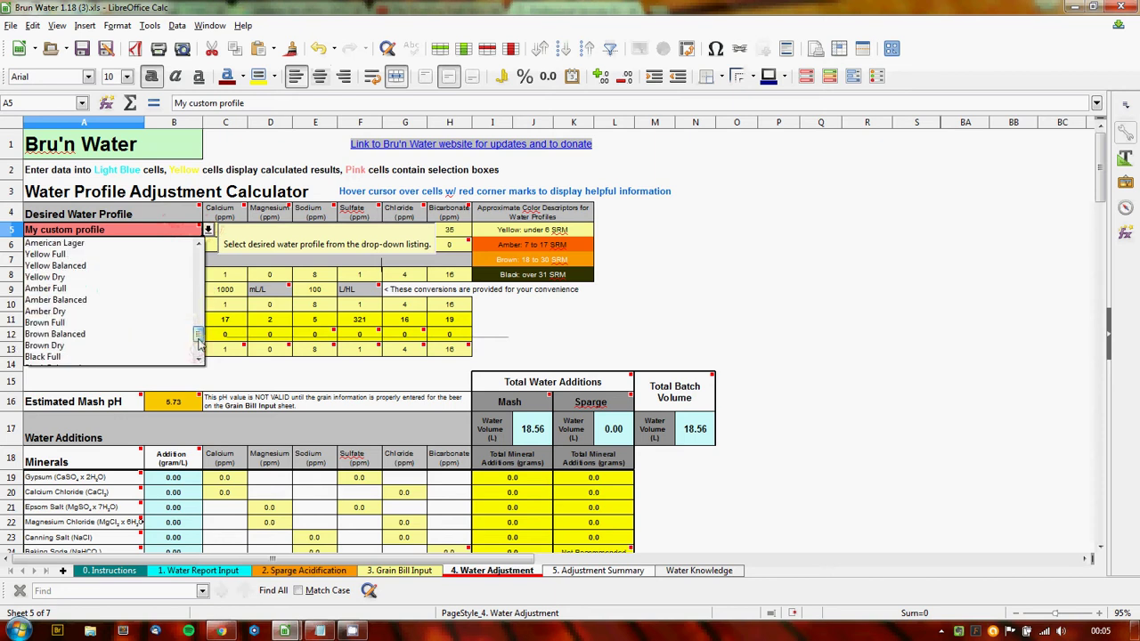
{"action": "scroll", "coordinate": [103, 272], "scroll_direction": "up", "scroll_amount": 3}
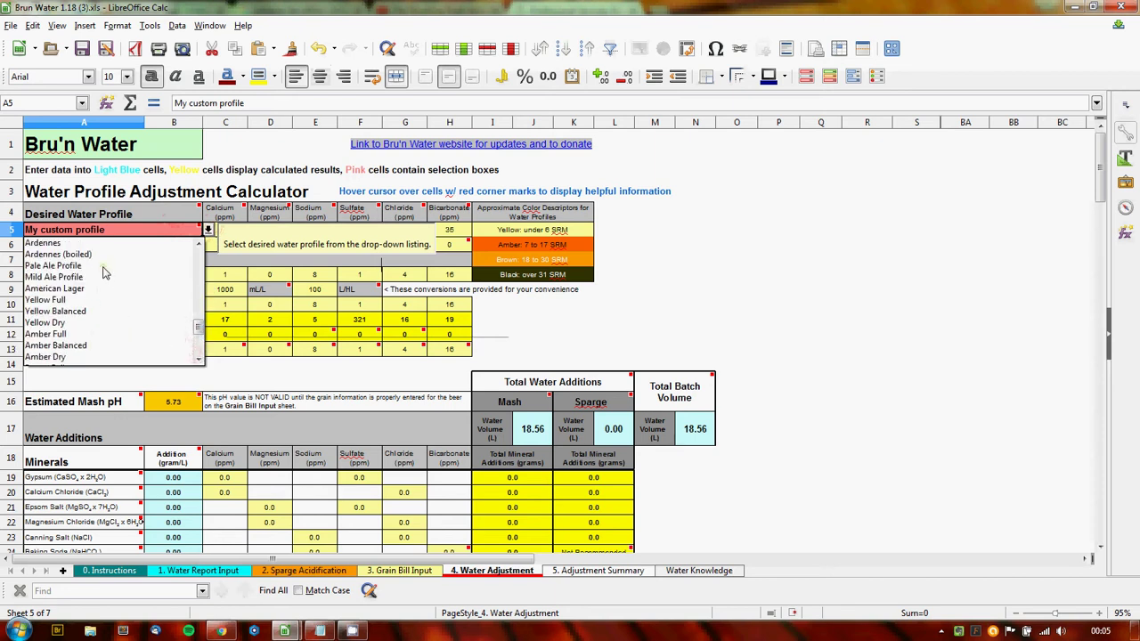
{"action": "left_click", "coordinate": [64, 265]}
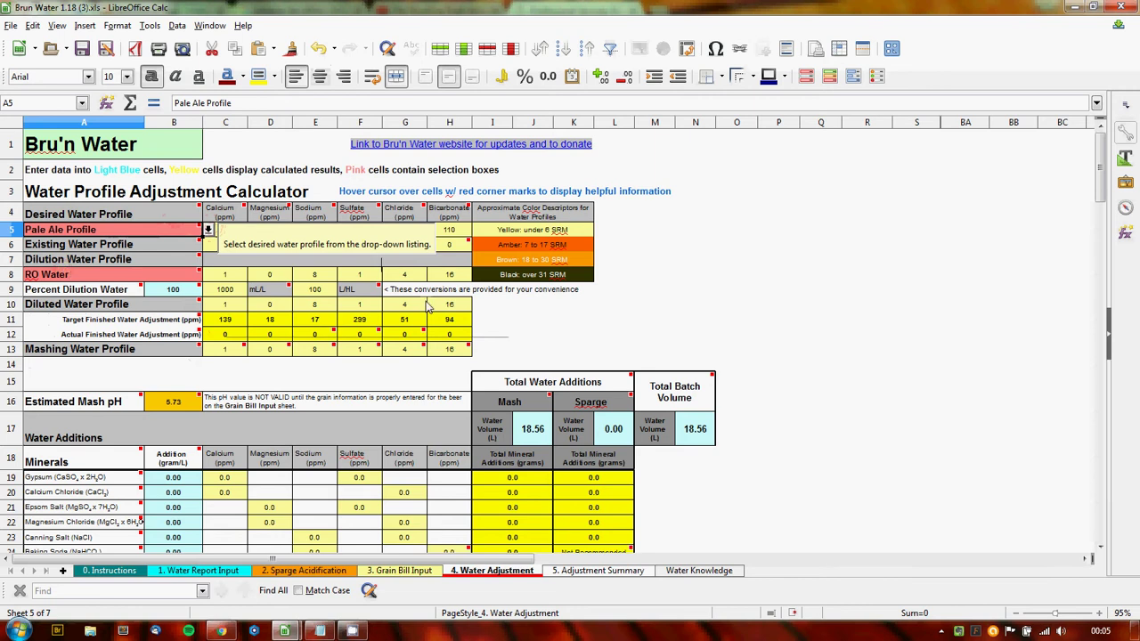
{"action": "left_click", "coordinate": [173, 478]}
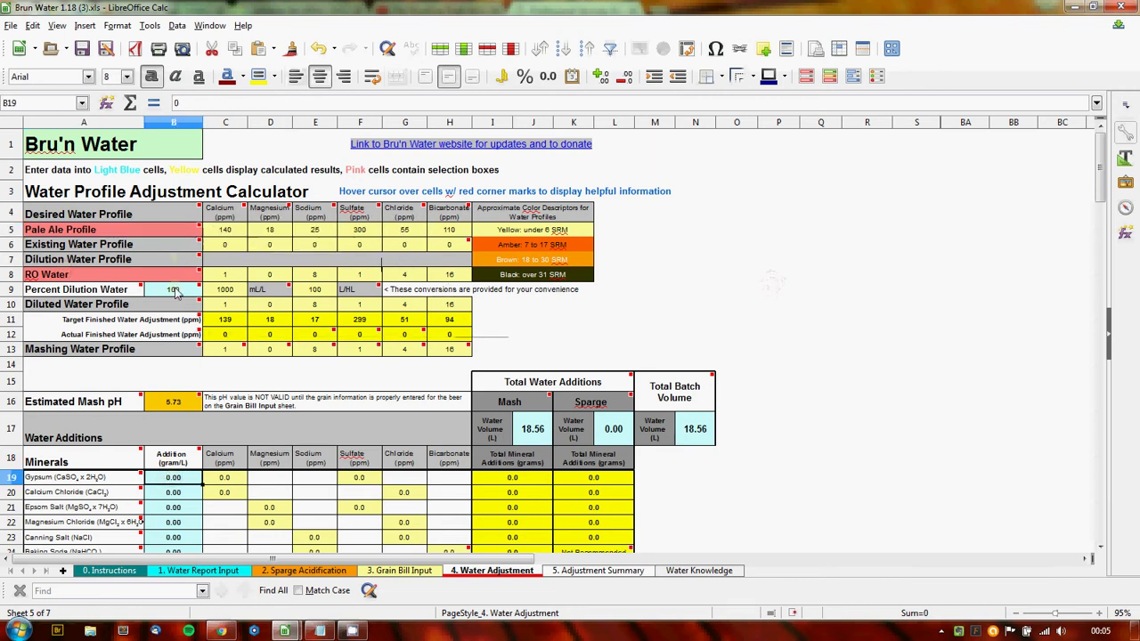
{"action": "mouse_move", "coordinate": [203, 290]}
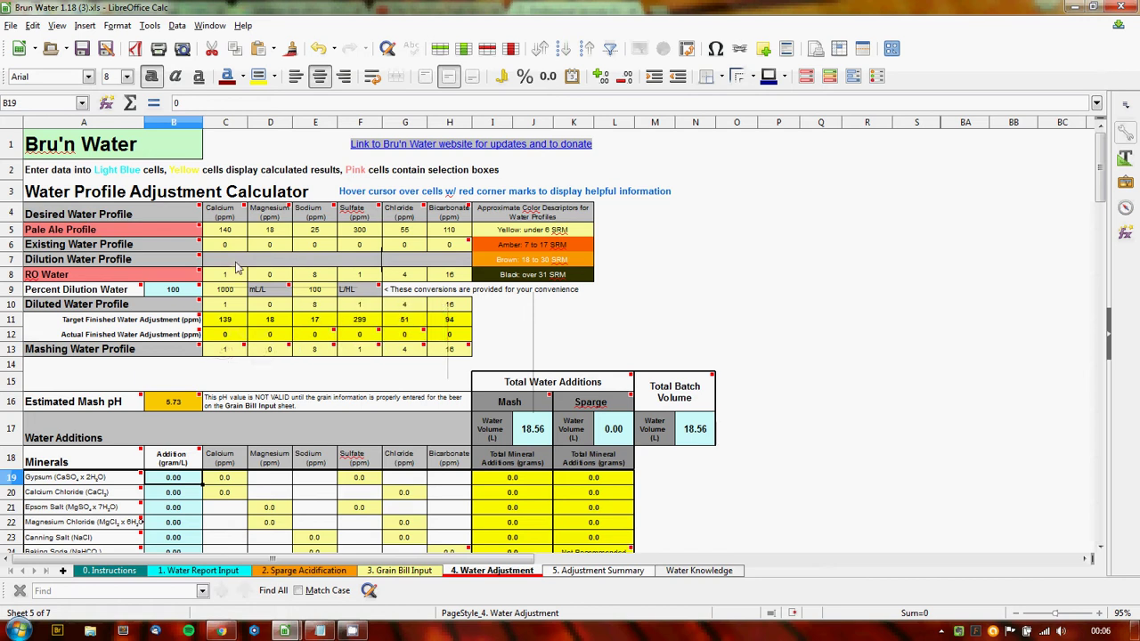
{"action": "left_click", "coordinate": [699, 289]}
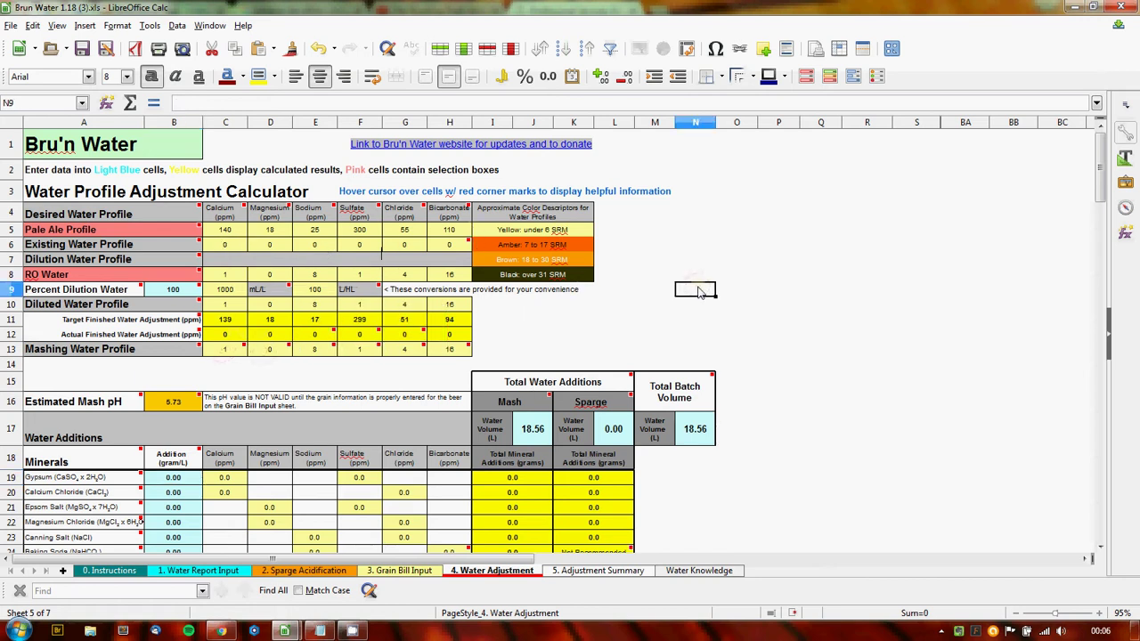
{"action": "scroll", "coordinate": [699, 292], "scroll_direction": "down", "scroll_amount": 1}
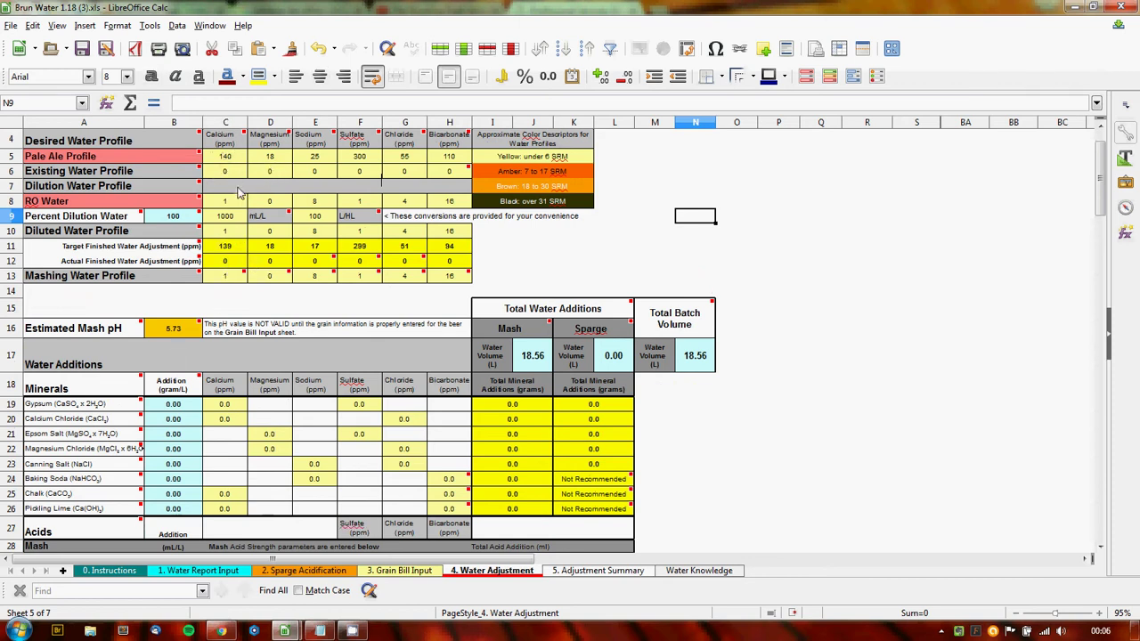
{"action": "scroll", "coordinate": [205, 323], "scroll_direction": "down", "scroll_amount": 1}
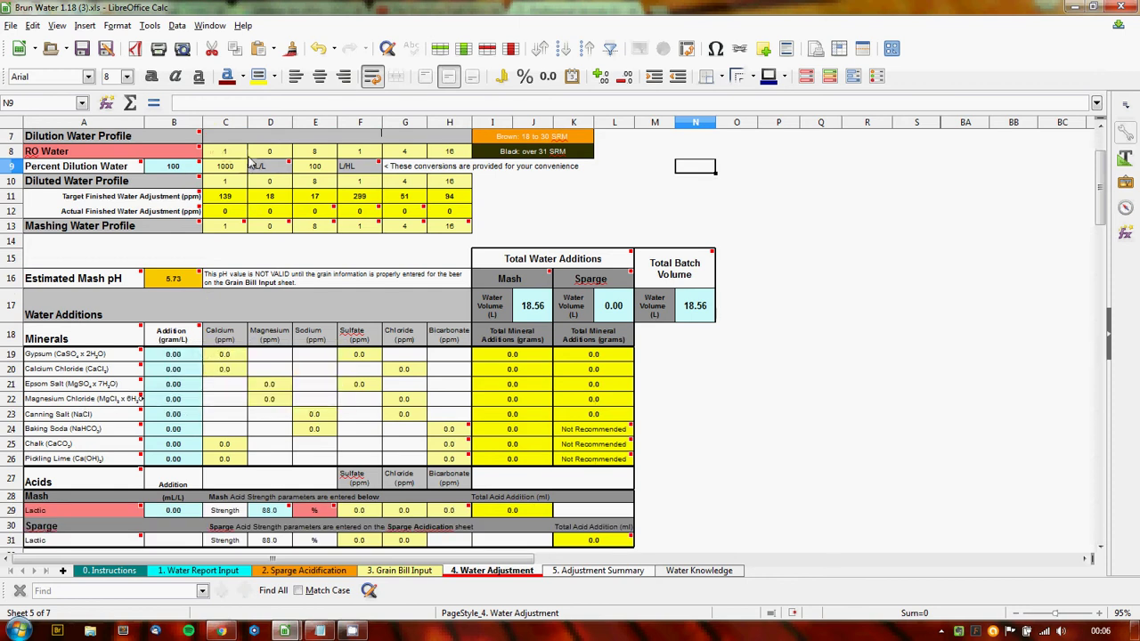
Enter a gypsum addition of 1.00 g/L
{"action": "mouse_move", "coordinate": [53, 365]}
{"action": "double_click", "coordinate": [173, 357]}
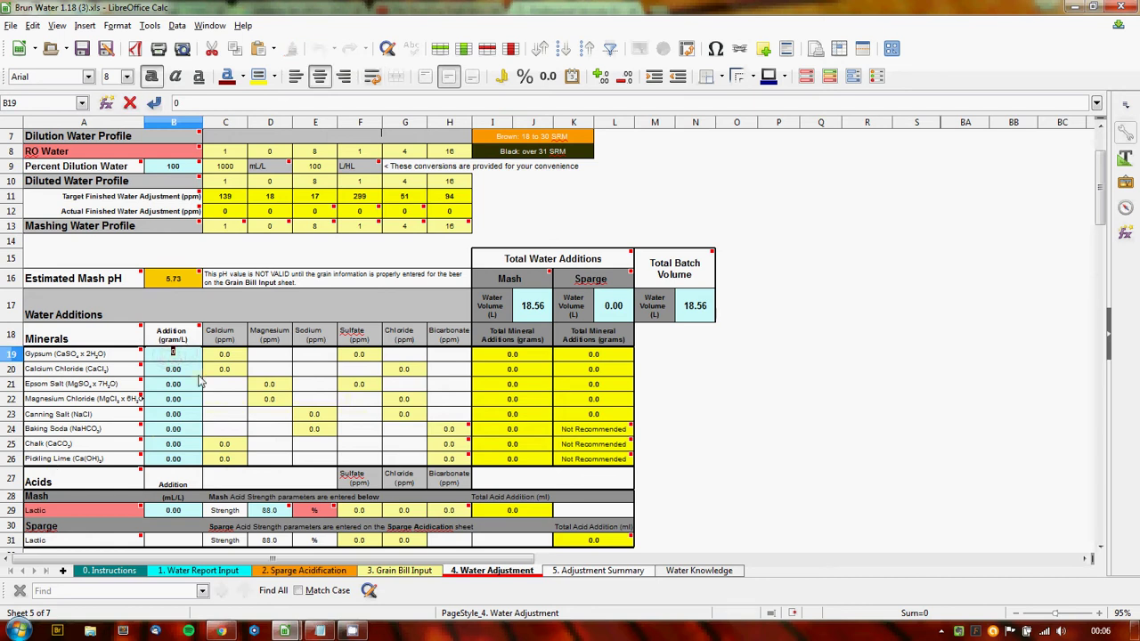
{"action": "key", "text": "Return"}
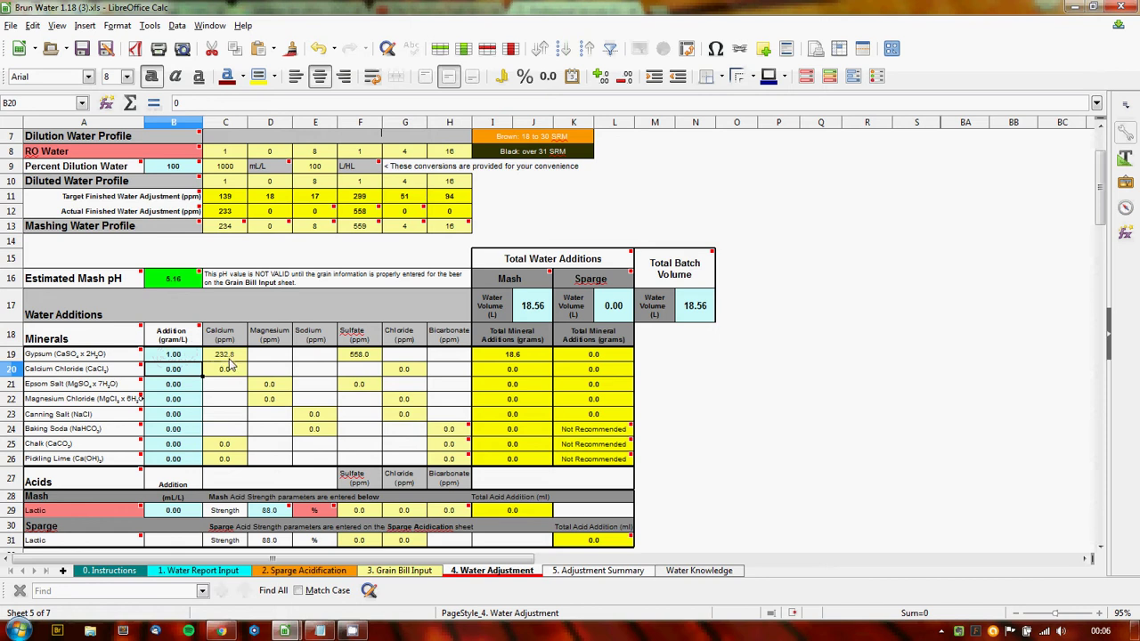
{"action": "scroll", "coordinate": [227, 356], "scroll_direction": "up", "scroll_amount": 1}
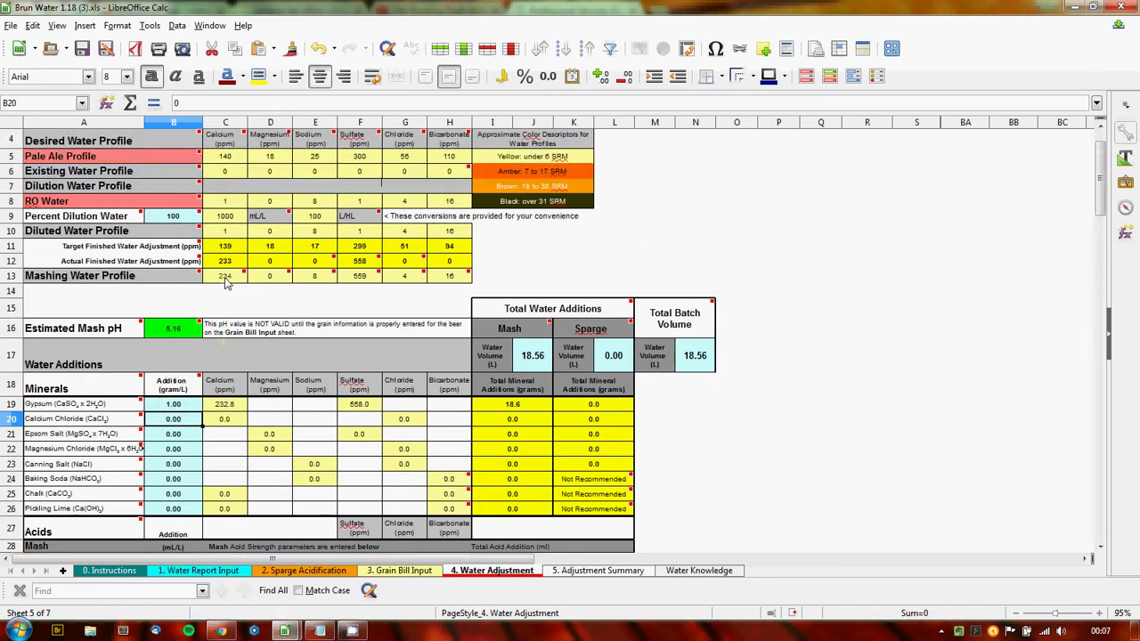
{"action": "mouse_move", "coordinate": [232, 279]}
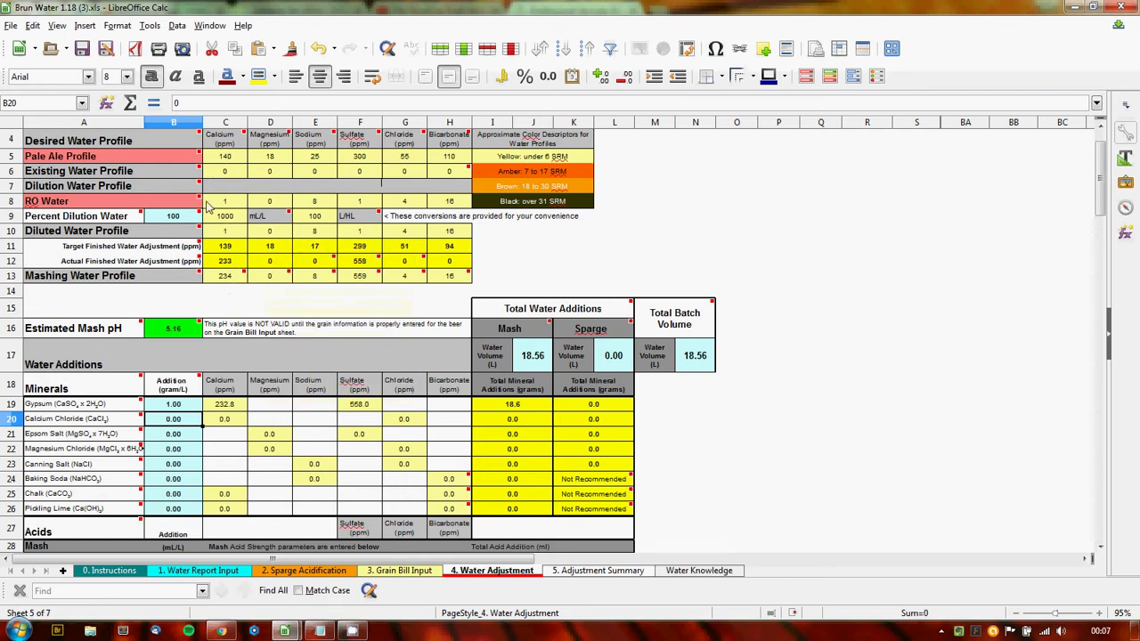
Lower the gypsum addition in B19 to 0.6, then to 0.40 g/L
{"action": "left_click", "coordinate": [194, 402]}
{"action": "type", "text": "1"}
{"action": "key", "text": "BackSpace"}
{"action": "type", "text": "0.6"}
{"action": "key", "text": "Return"}
{"action": "double_click", "coordinate": [178, 404]}
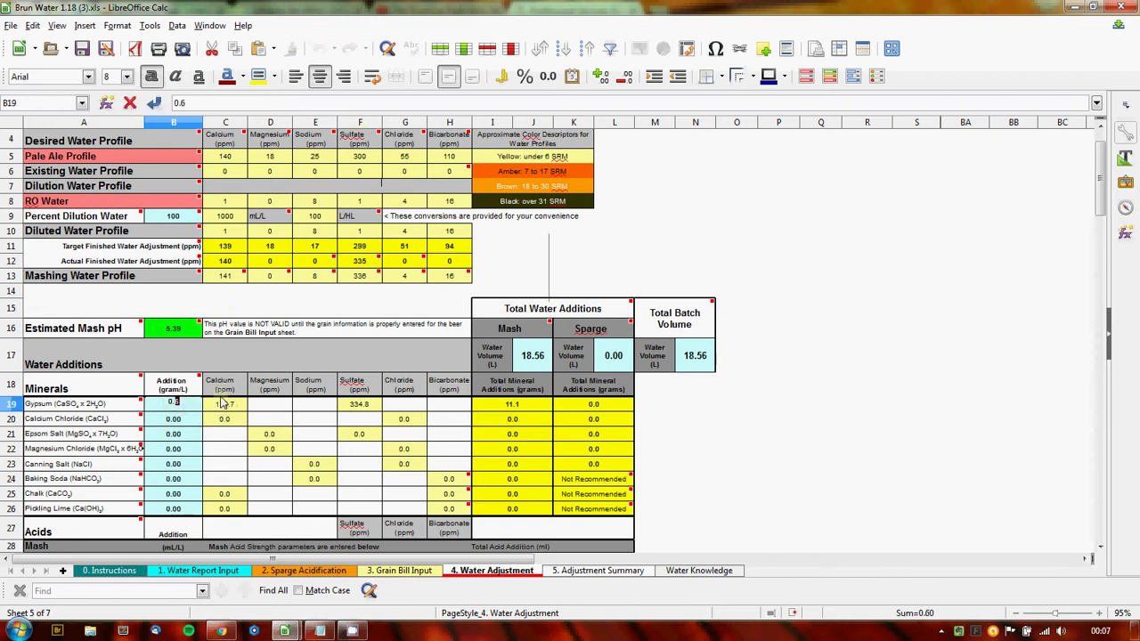
{"action": "key", "text": "Return"}
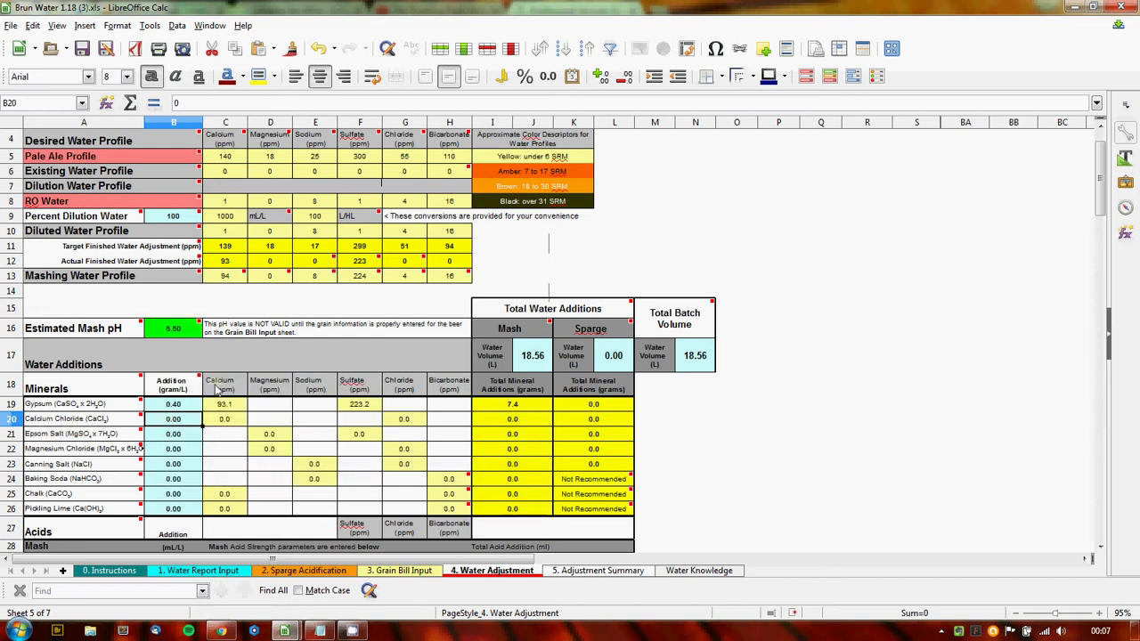
Enter the calcium chloride addition in B20
{"action": "double_click", "coordinate": [171, 421]}
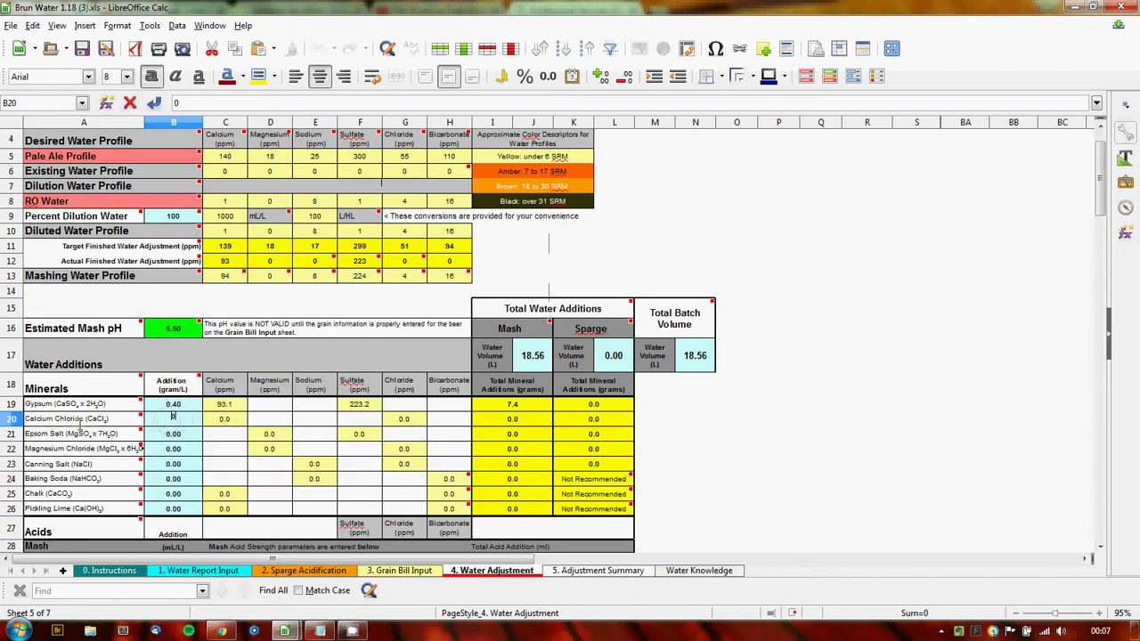
{"action": "mouse_move", "coordinate": [78, 425]}
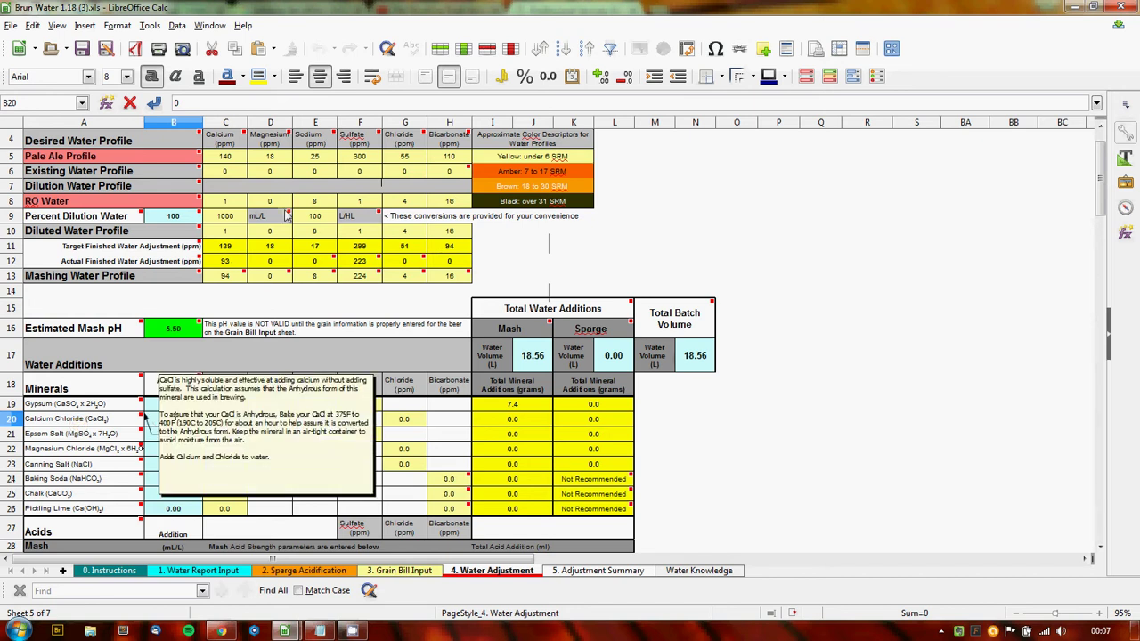
{"action": "type", "text": ".2"}
{"action": "key", "text": "Return"}
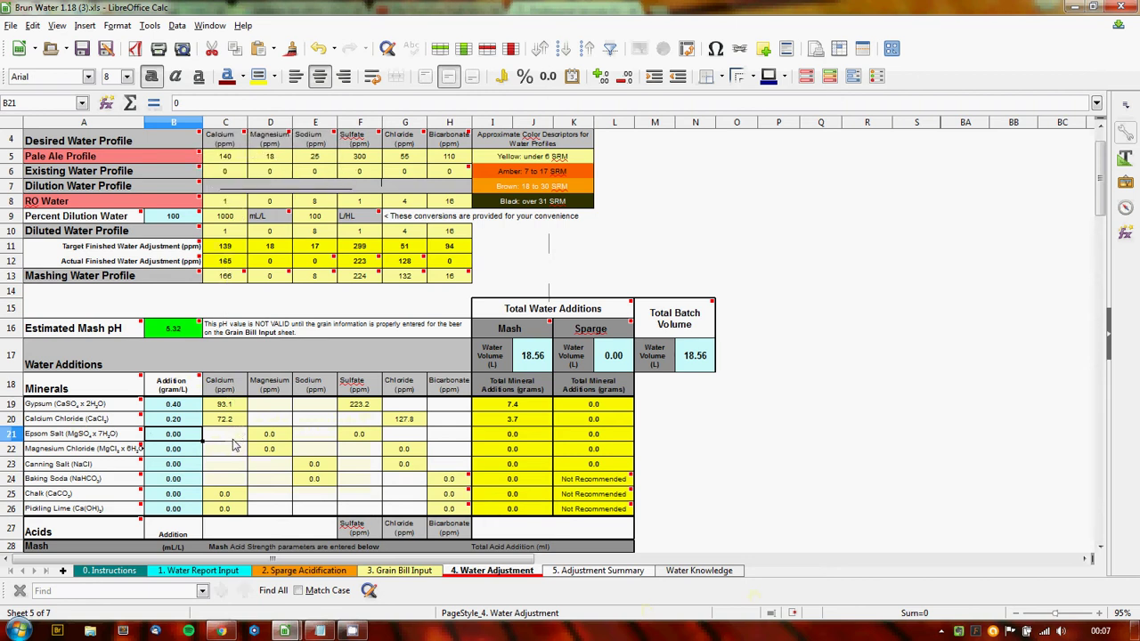
{"action": "mouse_move", "coordinate": [371, 281]}
Set the Epsom salt addition in B21 to 0.20 g/L
{"action": "double_click", "coordinate": [182, 433]}
{"action": "double_click", "coordinate": [173, 433]}
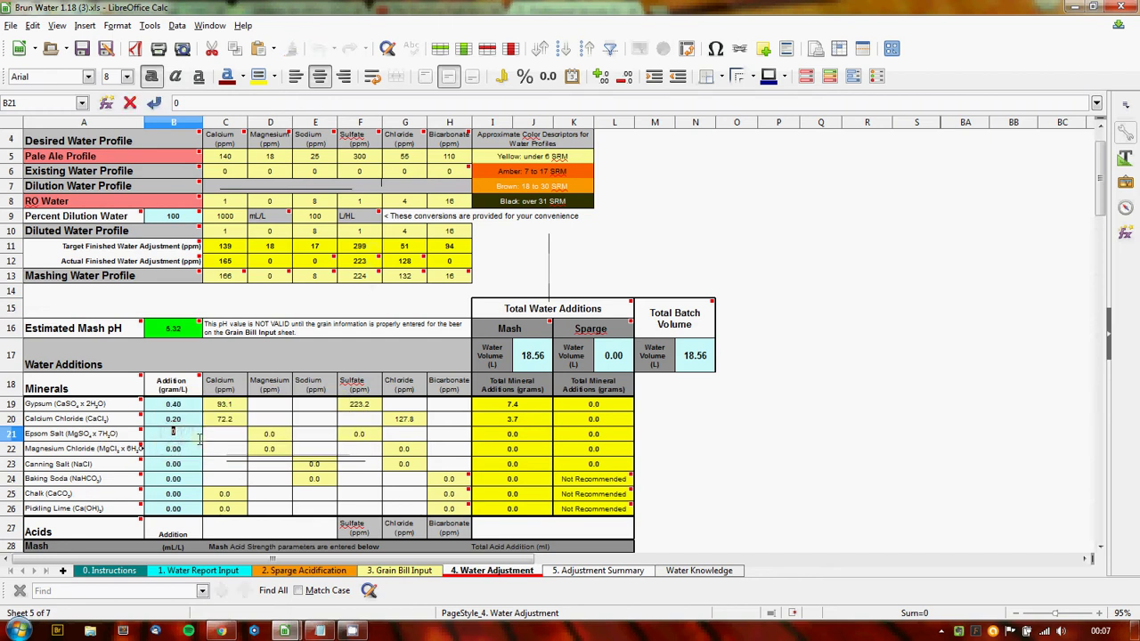
{"action": "type", "text": ".2"}
{"action": "key", "text": "Return"}
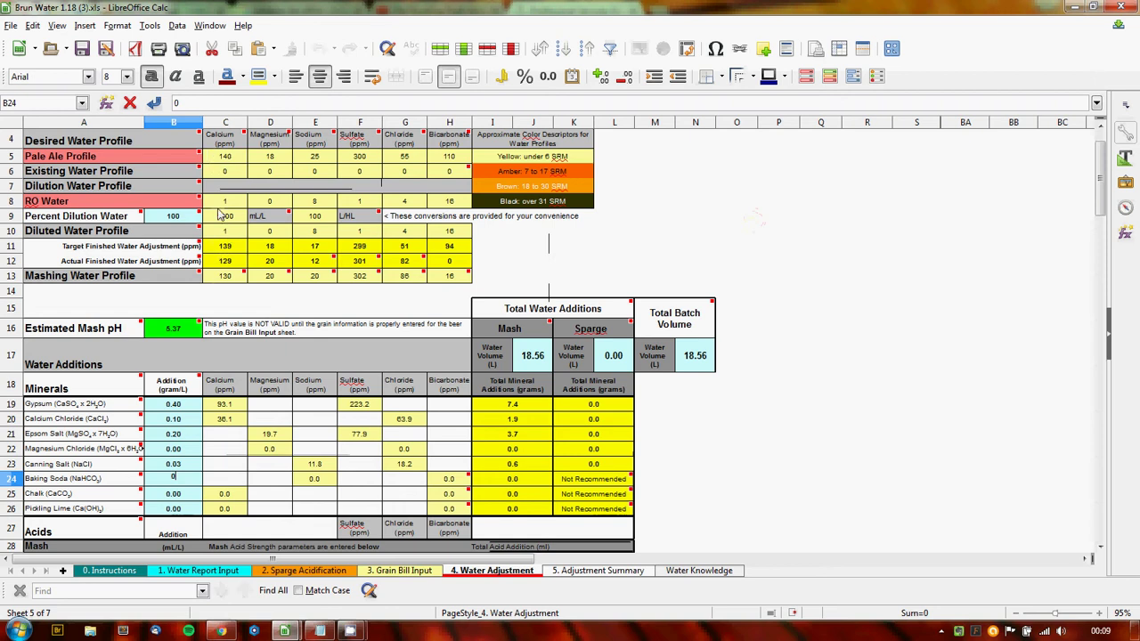
{"action": "scroll", "coordinate": [219, 214], "scroll_direction": "up", "scroll_amount": 1}
{"action": "scroll", "coordinate": [228, 482], "scroll_direction": "down", "scroll_amount": 1}
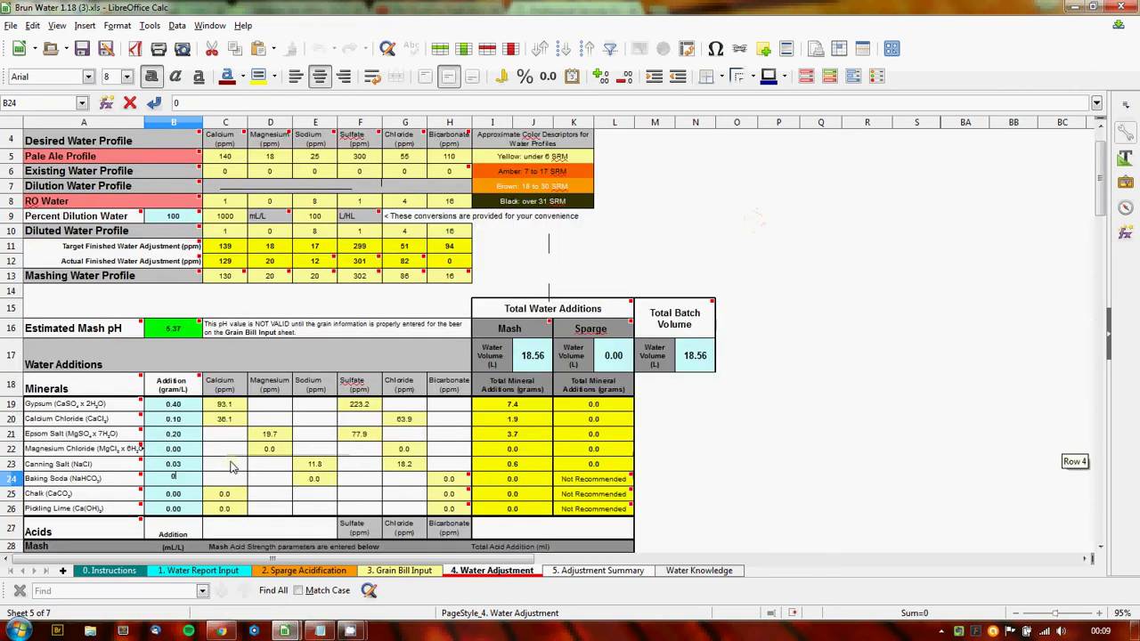
{"action": "scroll", "coordinate": [263, 489], "scroll_direction": "down", "scroll_amount": 1}
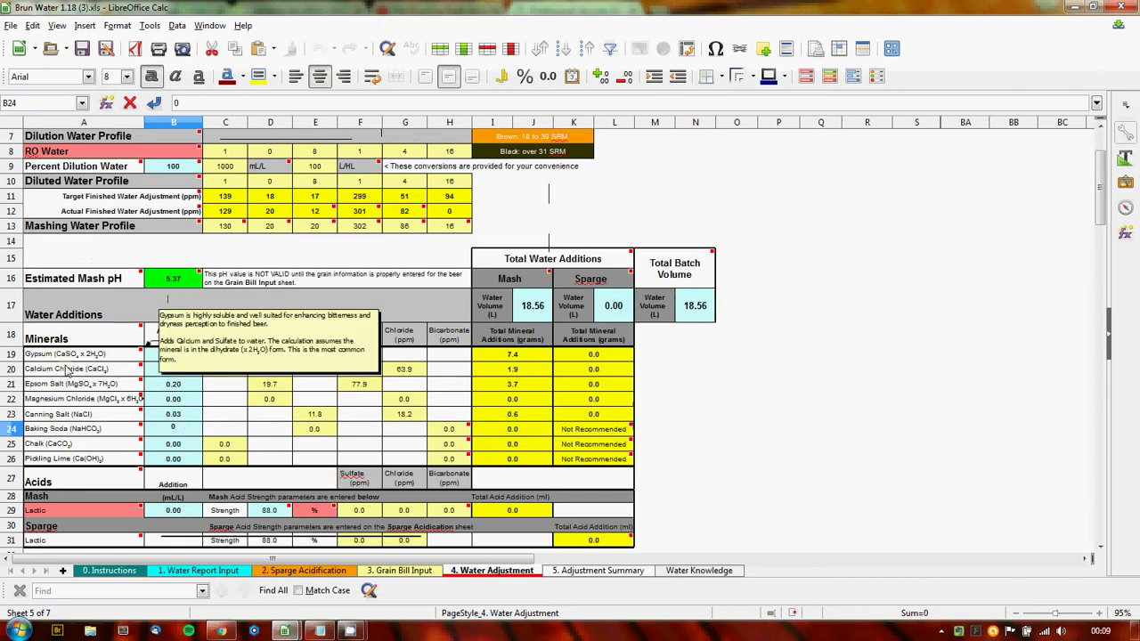
{"action": "mouse_move", "coordinate": [75, 461]}
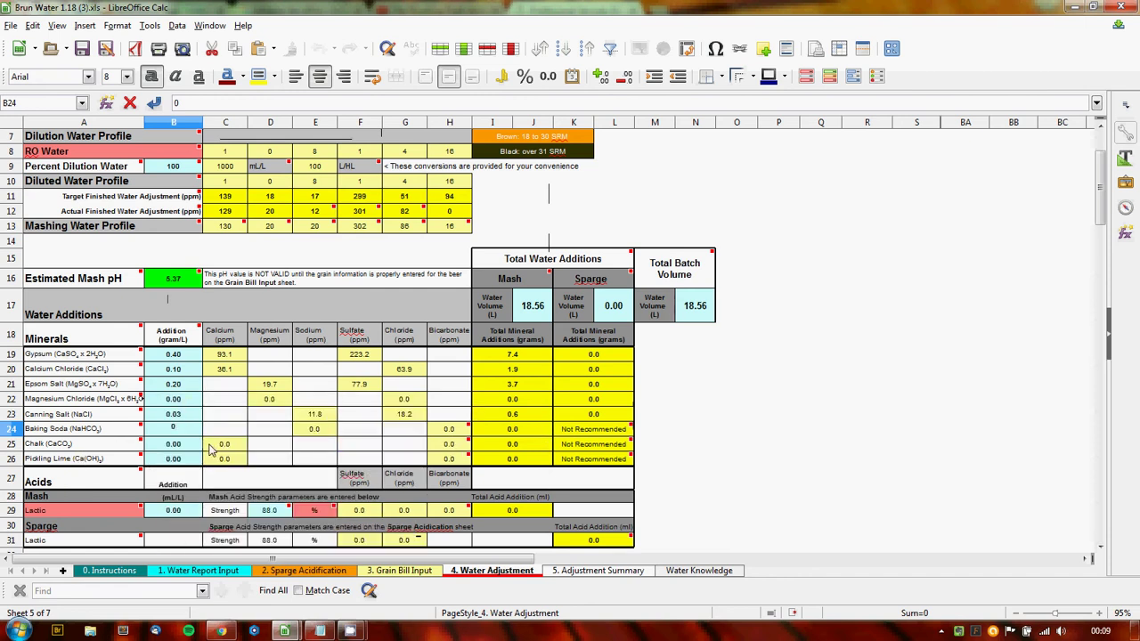
{"action": "scroll", "coordinate": [230, 427], "scroll_direction": "up", "scroll_amount": 1}
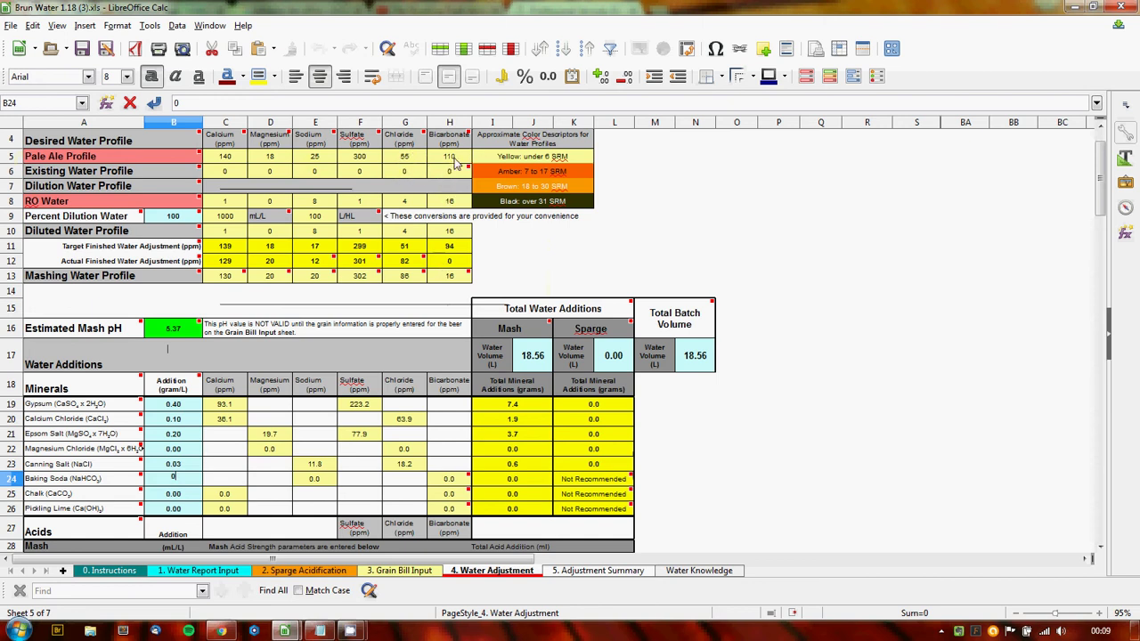
{"action": "mouse_move", "coordinate": [455, 281]}
{"action": "mouse_move", "coordinate": [591, 501]}
{"action": "mouse_move", "coordinate": [450, 481]}
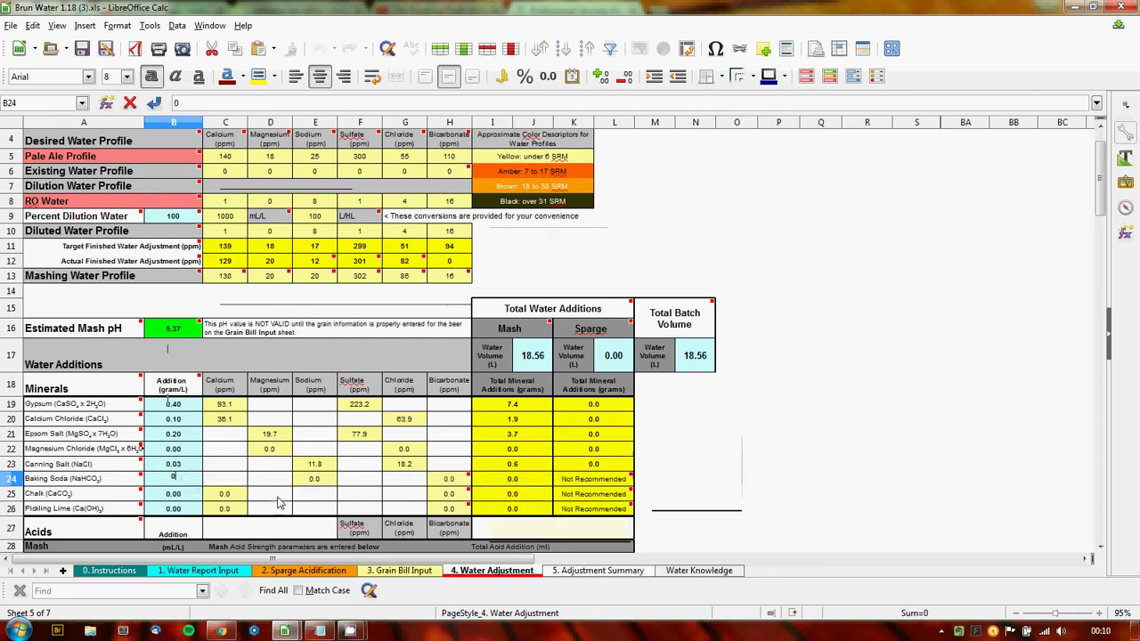
Enter 0.20 g/L baking soda in B24, then correct it to 0.12 g/L
{"action": "type", "text": ".2"}
{"action": "key", "text": "Return"}
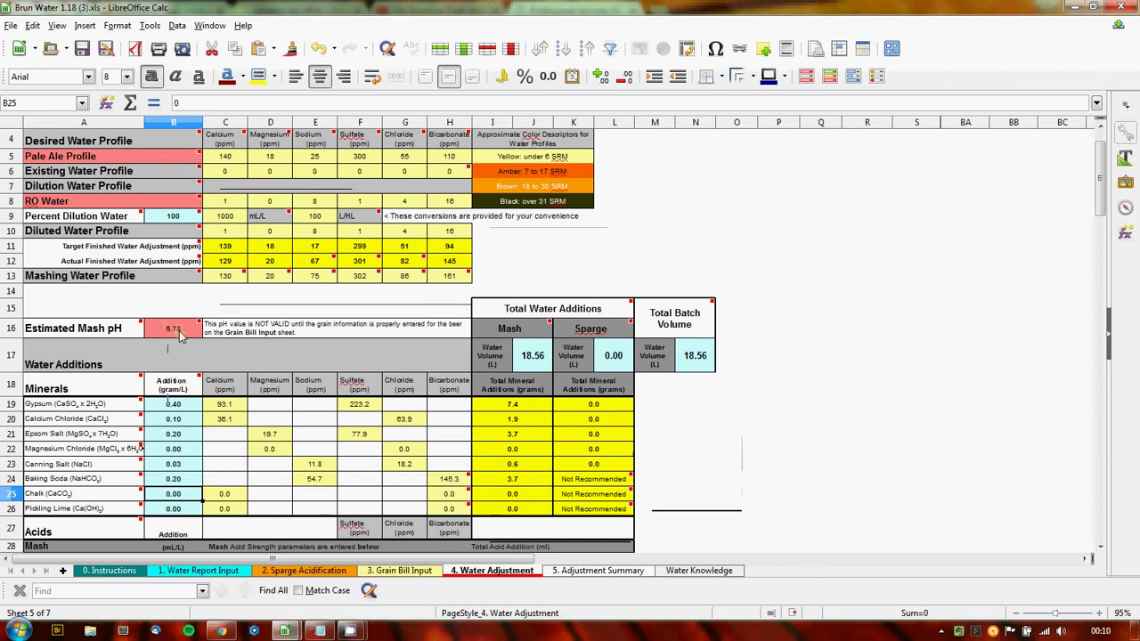
{"action": "mouse_move", "coordinate": [174, 333]}
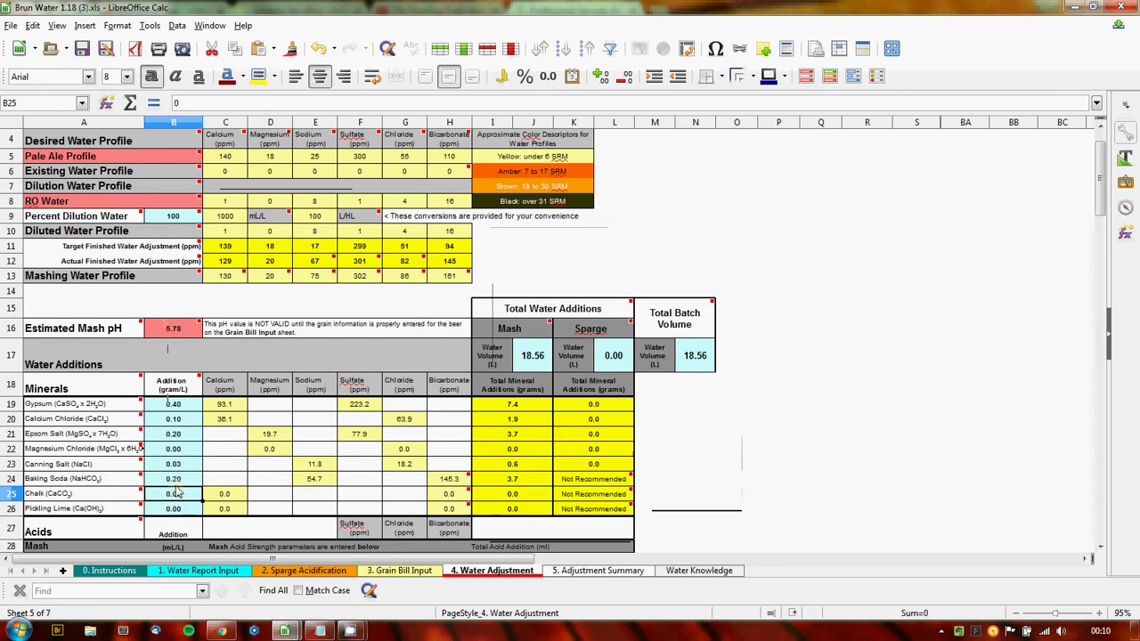
{"action": "double_click", "coordinate": [178, 481]}
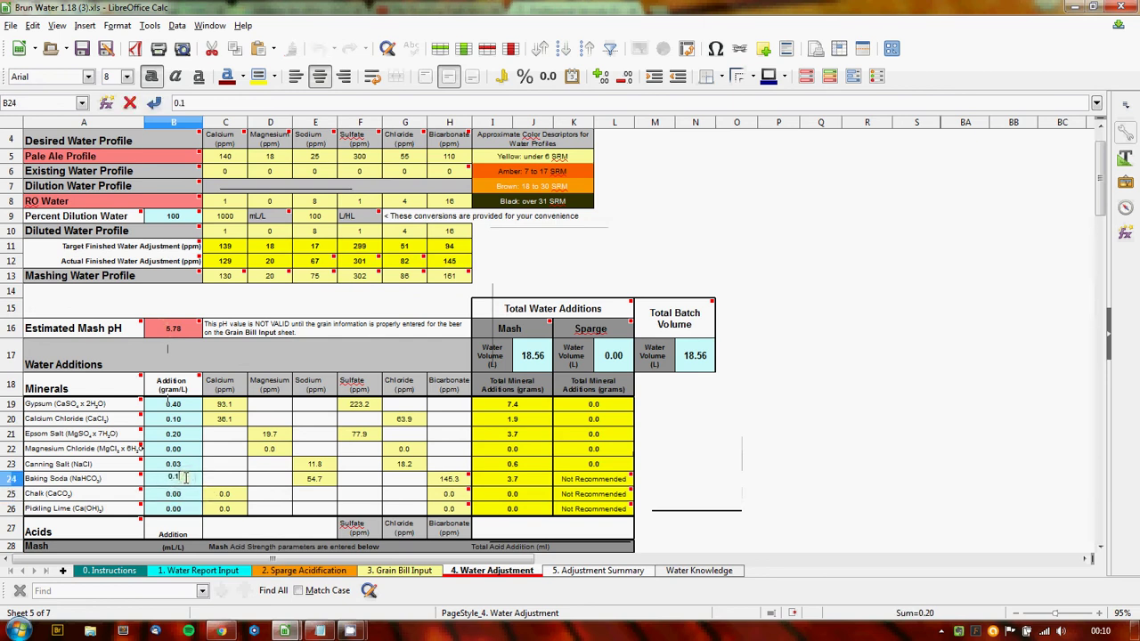
{"action": "type", "text": "12"}
{"action": "key", "text": "Return"}
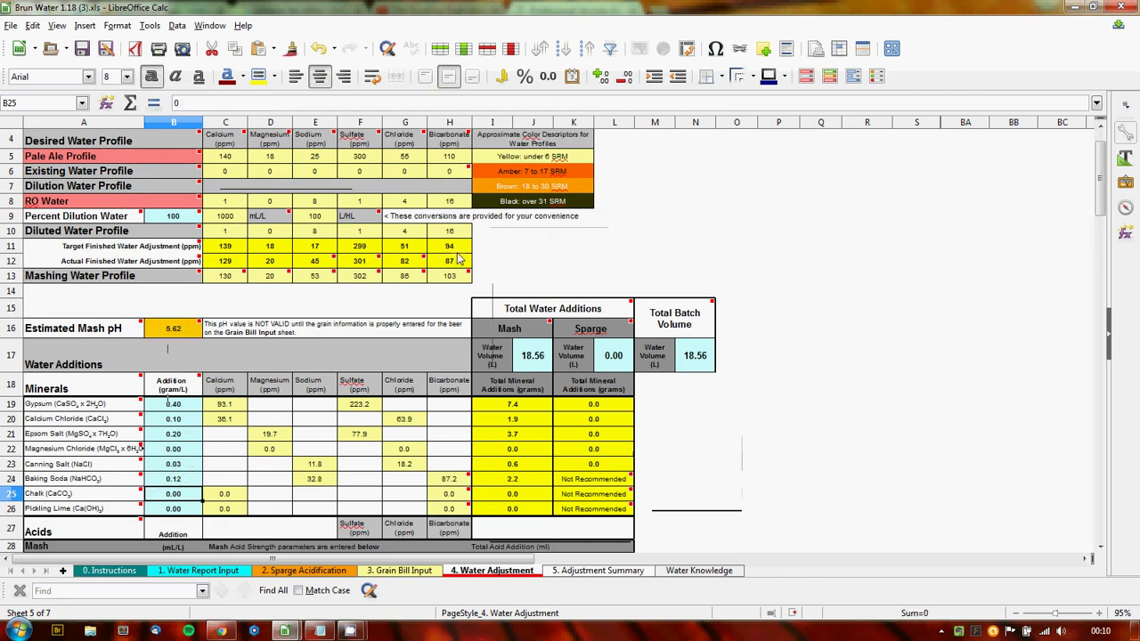
{"action": "mouse_move", "coordinate": [174, 332]}
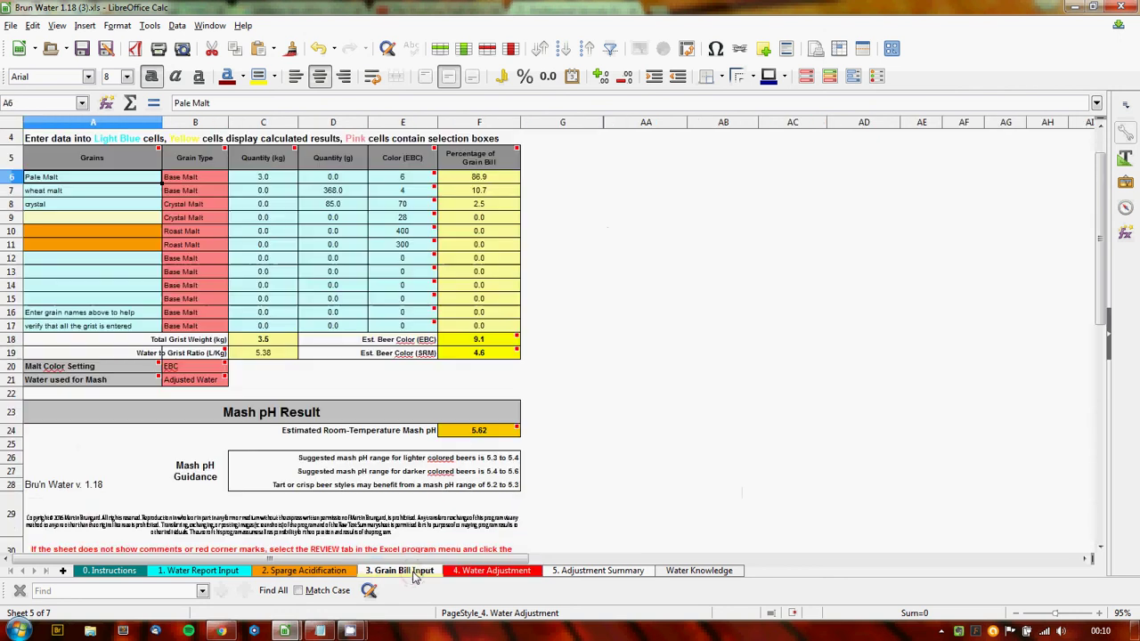
On Grain Bill Input, make row 9 Acid Malt with a 100 g quantity
{"action": "left_click", "coordinate": [405, 570]}
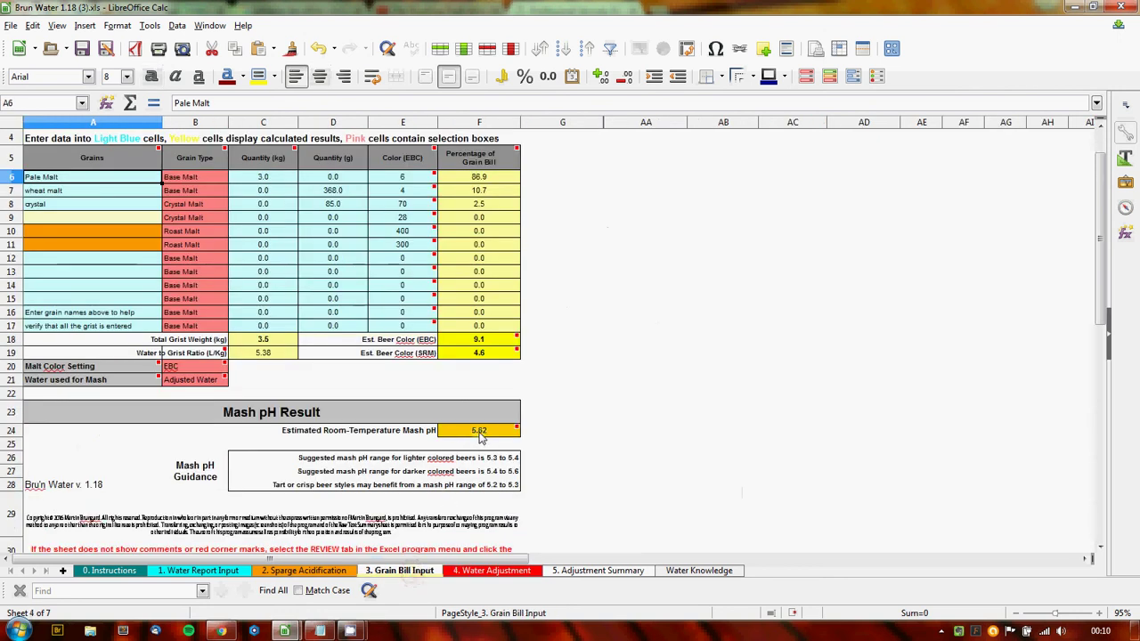
{"action": "mouse_move", "coordinate": [480, 435]}
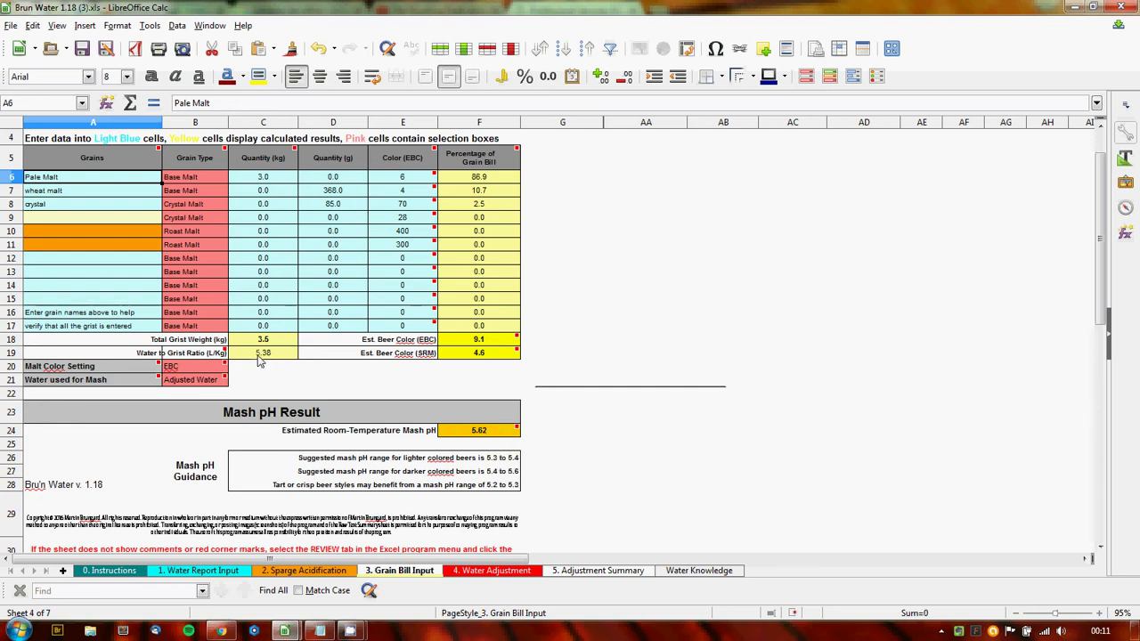
{"action": "left_click", "coordinate": [57, 218]}
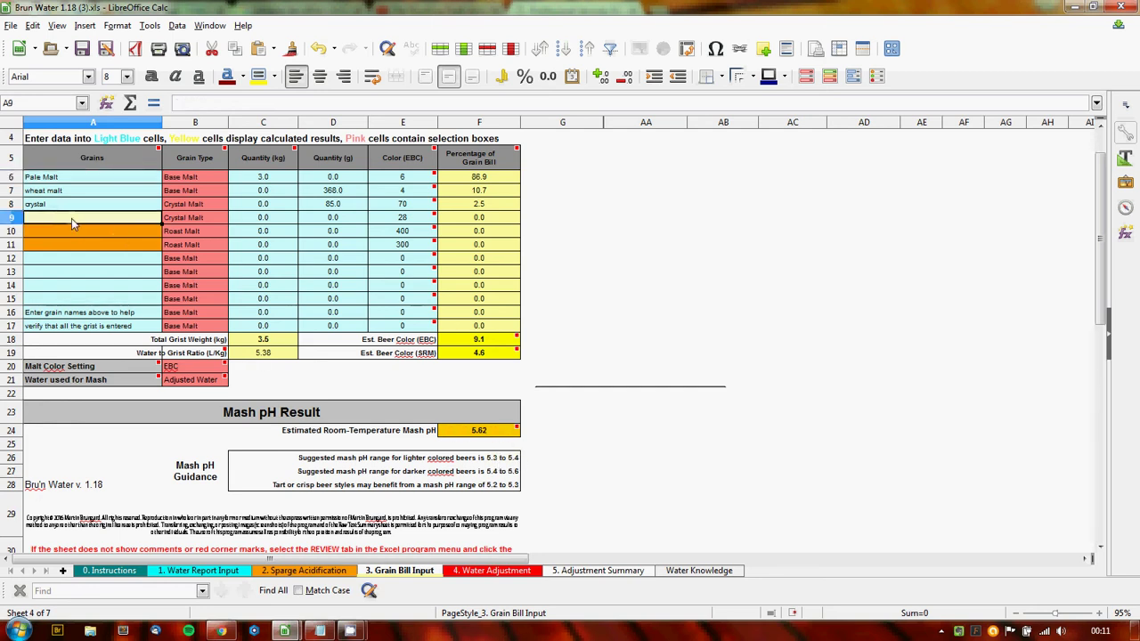
{"action": "left_click", "coordinate": [181, 223]}
{"action": "left_click", "coordinate": [233, 218]}
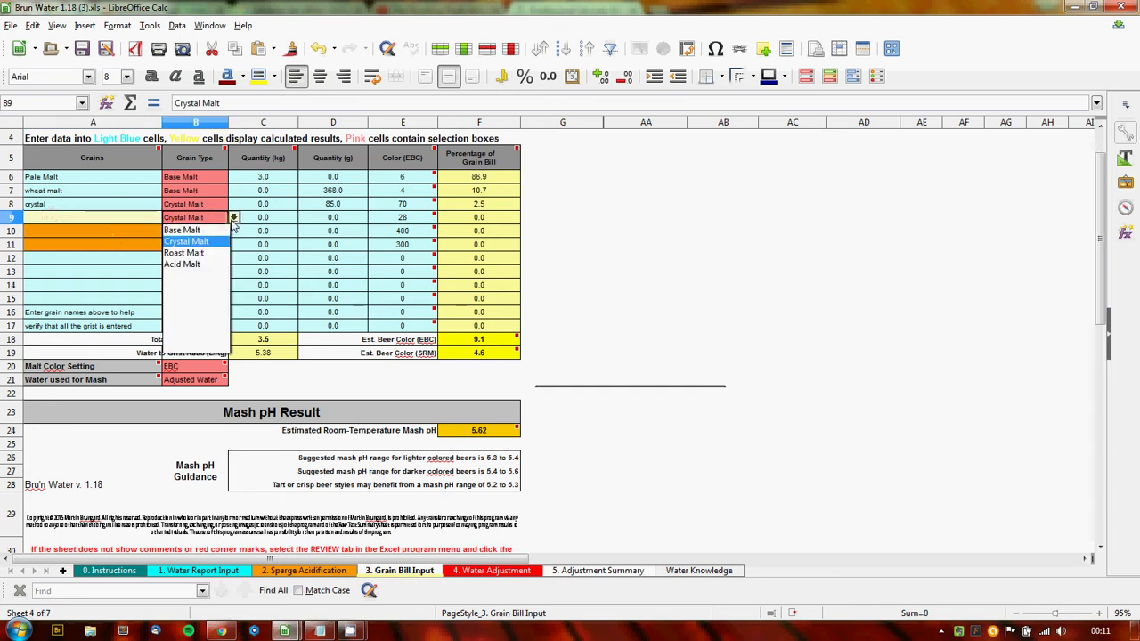
{"action": "left_click", "coordinate": [187, 262]}
{"action": "double_click", "coordinate": [305, 221]}
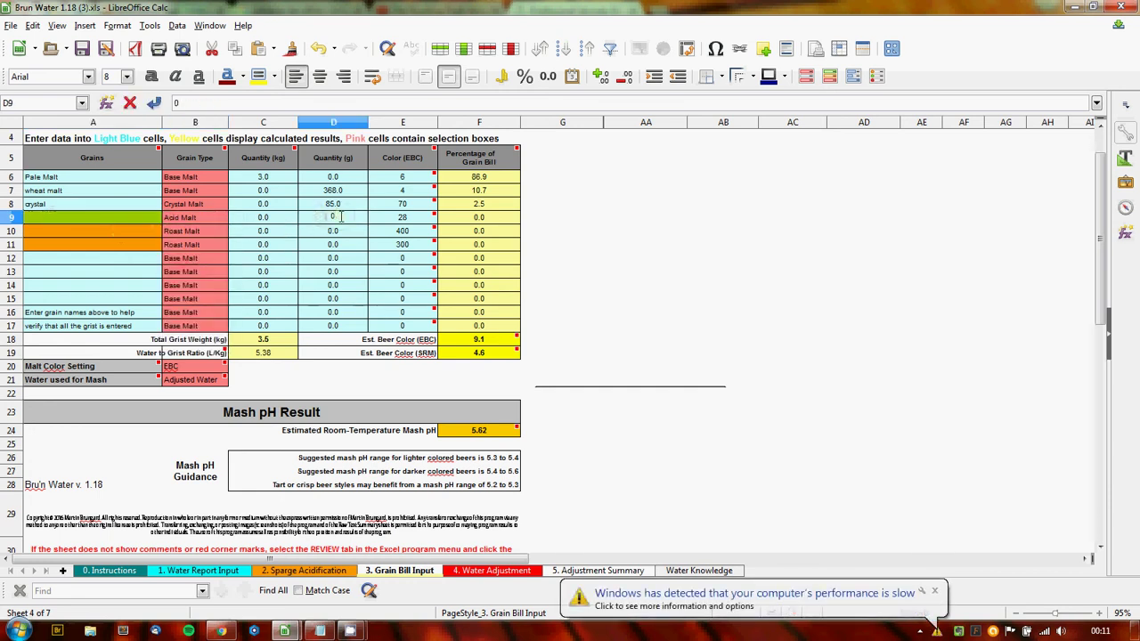
{"action": "type", "text": "100"}
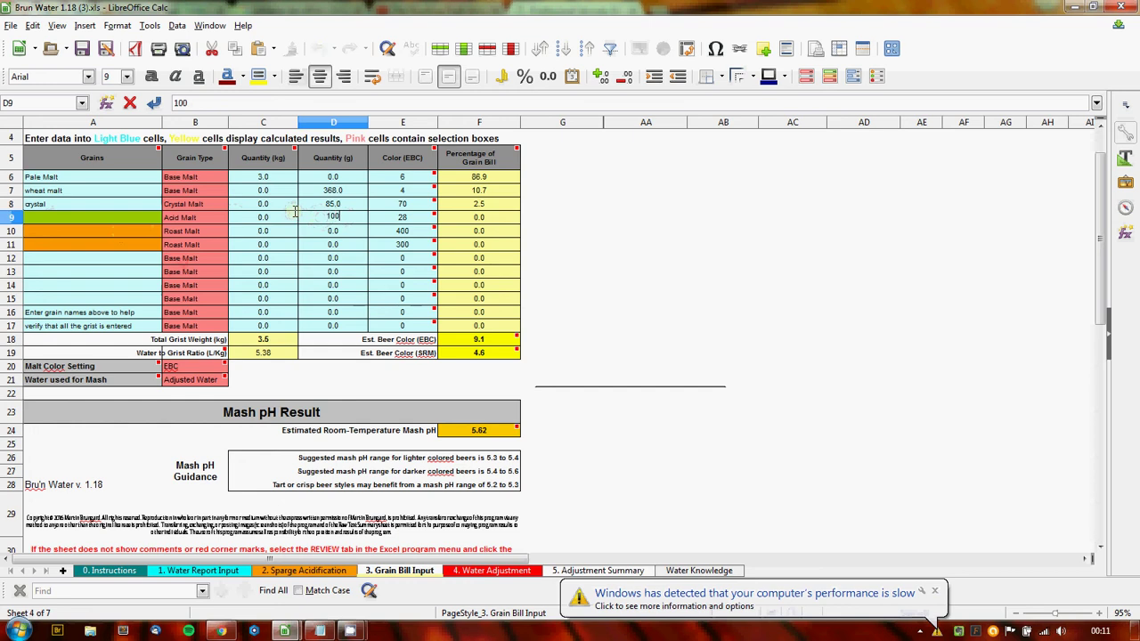
{"action": "key", "text": "Return"}
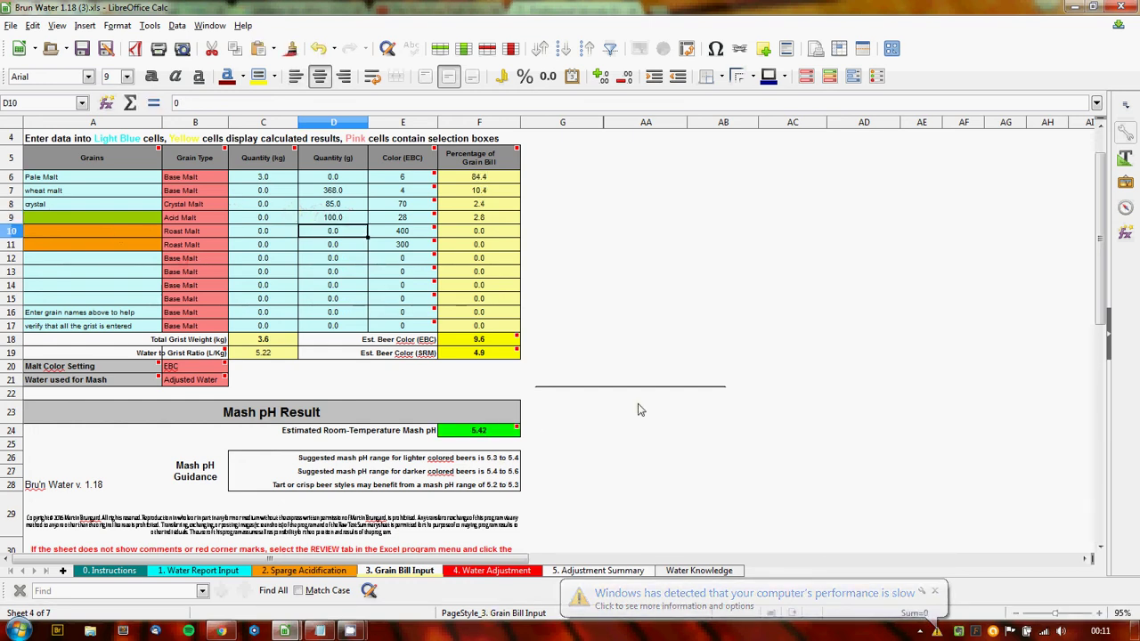
Check the acid malt's effect on Water Adjustment, then undo the 100 g quantity
{"action": "left_click", "coordinate": [495, 571]}
{"action": "scroll", "coordinate": [351, 305], "scroll_direction": "up", "scroll_amount": 1}
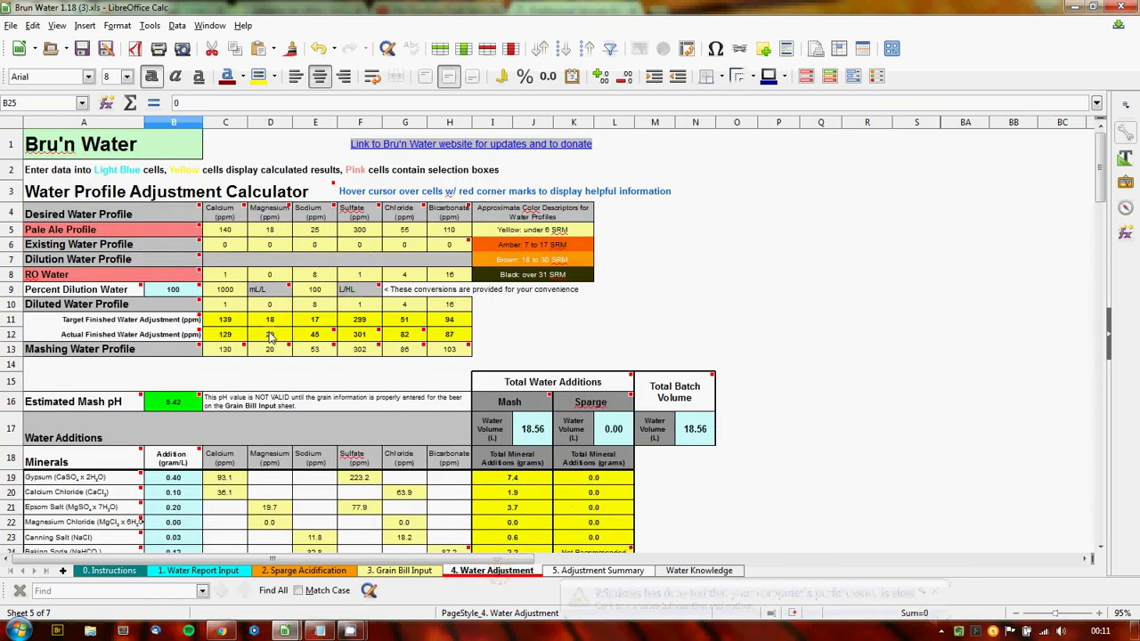
{"action": "left_click", "coordinate": [396, 573]}
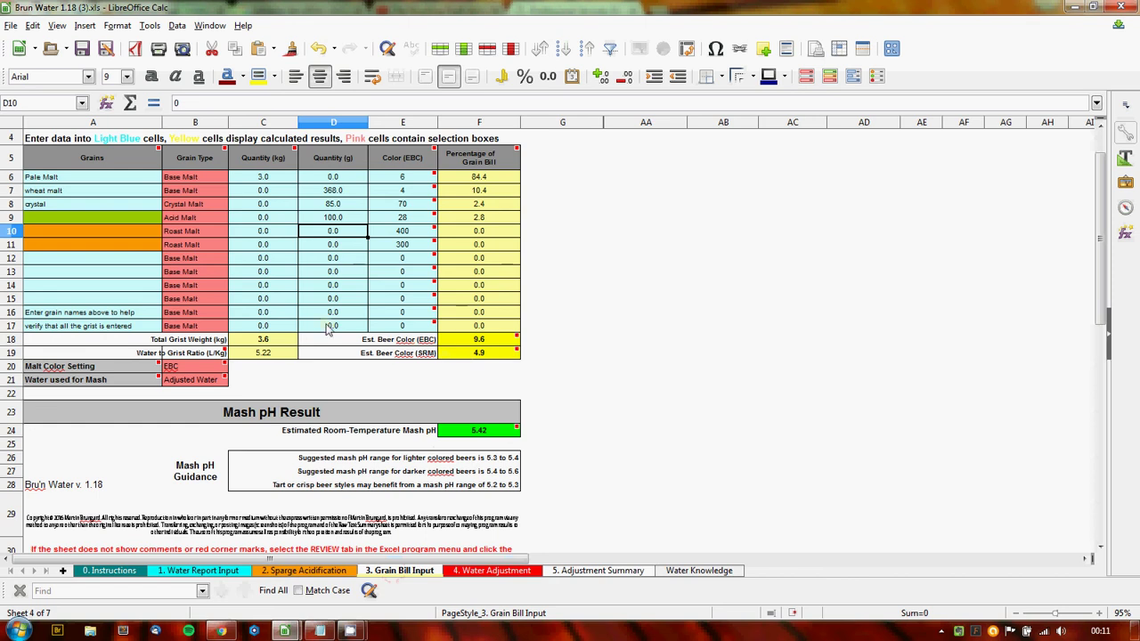
{"action": "key", "text": "ctrl+z"}
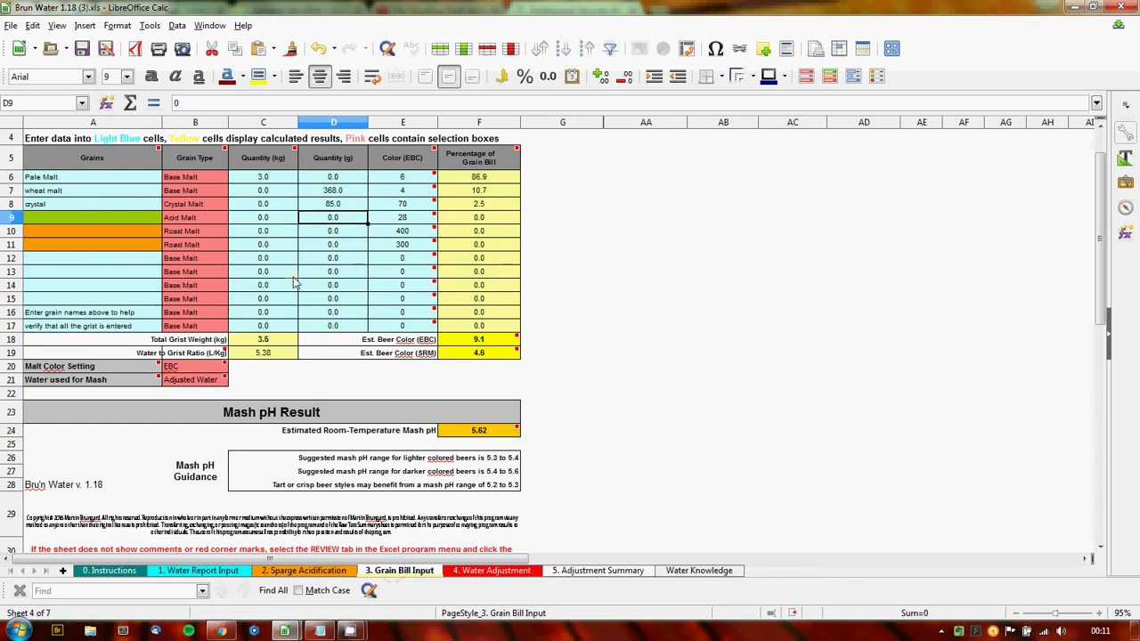
On Water Adjustment, keep Lactic as the mash acid type
{"action": "left_click", "coordinate": [478, 574]}
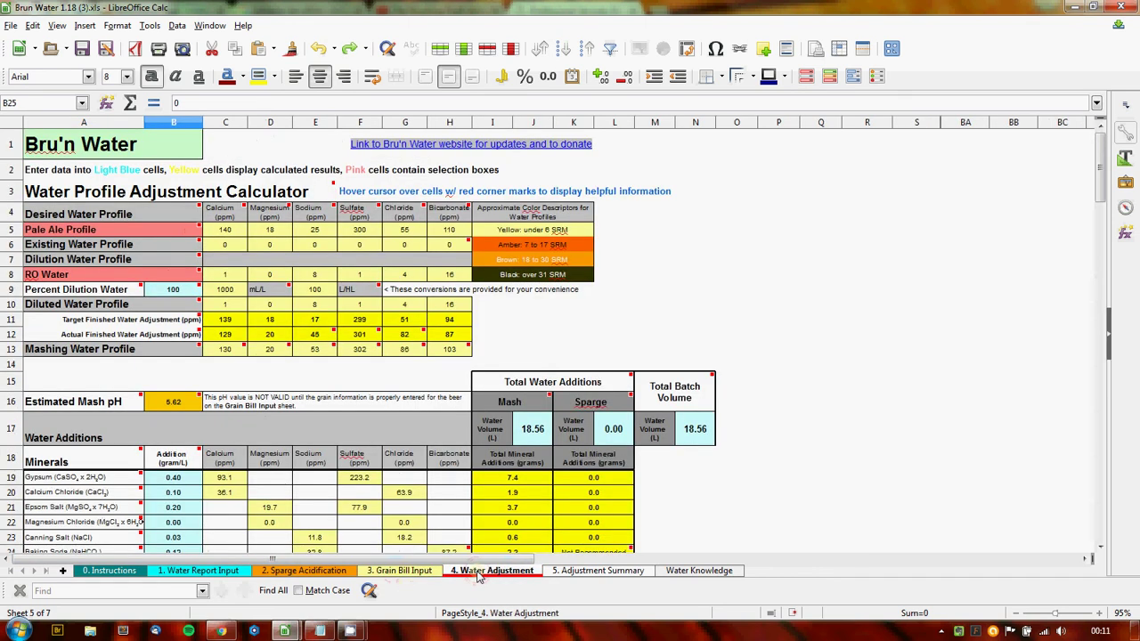
{"action": "scroll", "coordinate": [620, 411], "scroll_direction": "down", "scroll_amount": 7}
{"action": "scroll", "coordinate": [595, 418], "scroll_direction": "up", "scroll_amount": 1}
{"action": "scroll", "coordinate": [595, 418], "scroll_direction": "up", "scroll_amount": 2}
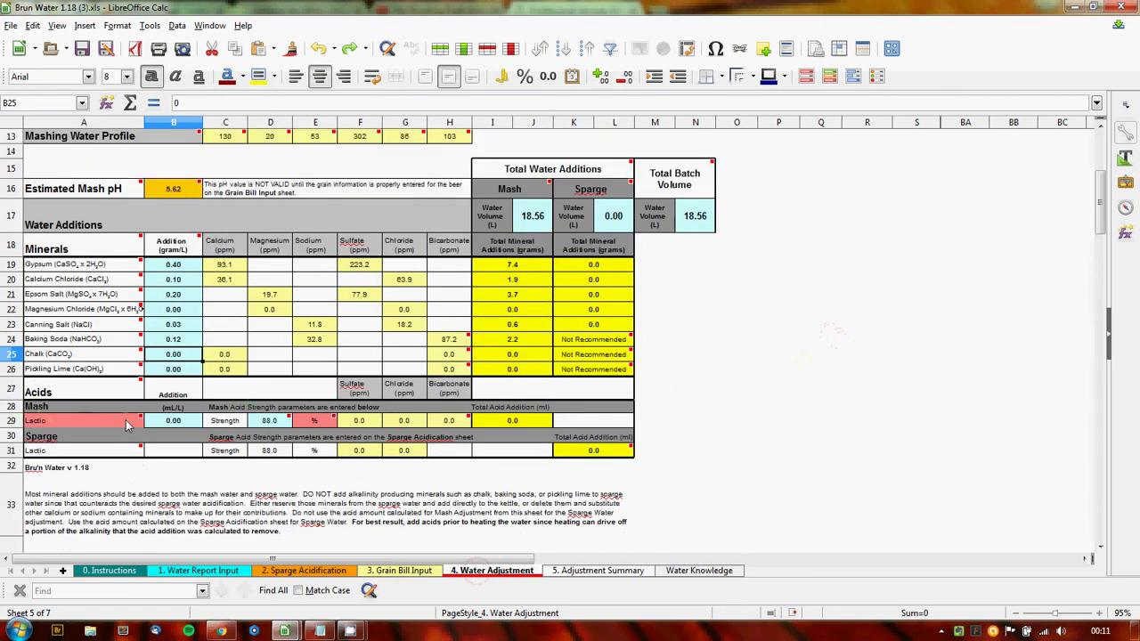
{"action": "left_click", "coordinate": [132, 424]}
{"action": "left_click", "coordinate": [149, 421]}
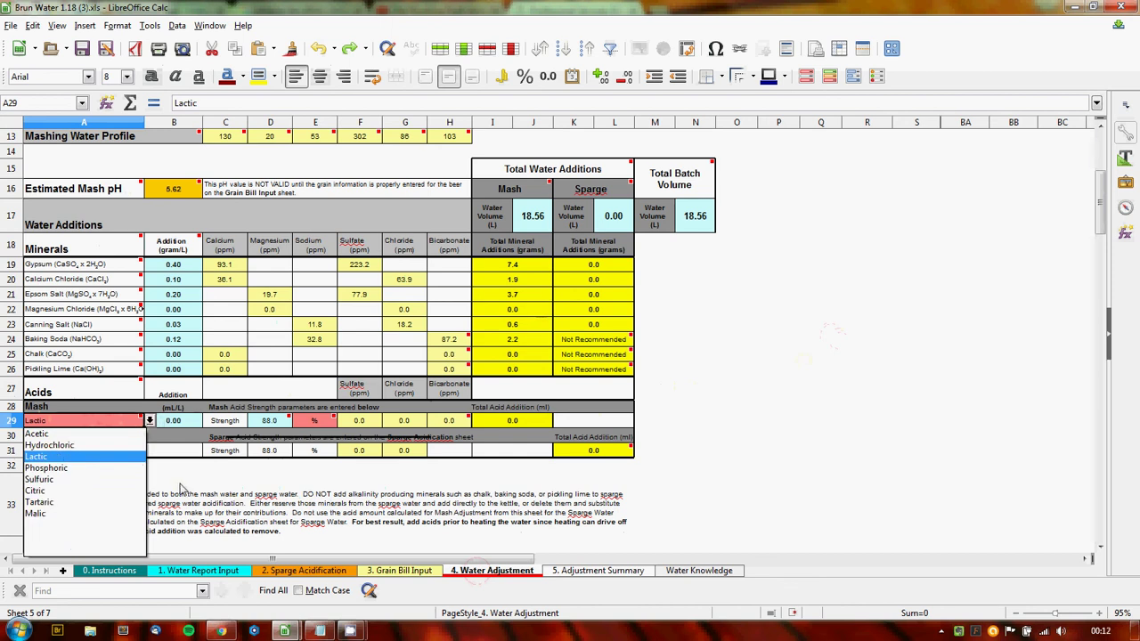
{"action": "left_click", "coordinate": [180, 488]}
Add 0.10 mL/L lactic acid to the mash, lowering pH to 5.42
{"action": "left_click", "coordinate": [183, 420]}
{"action": "type", "text": "0."}
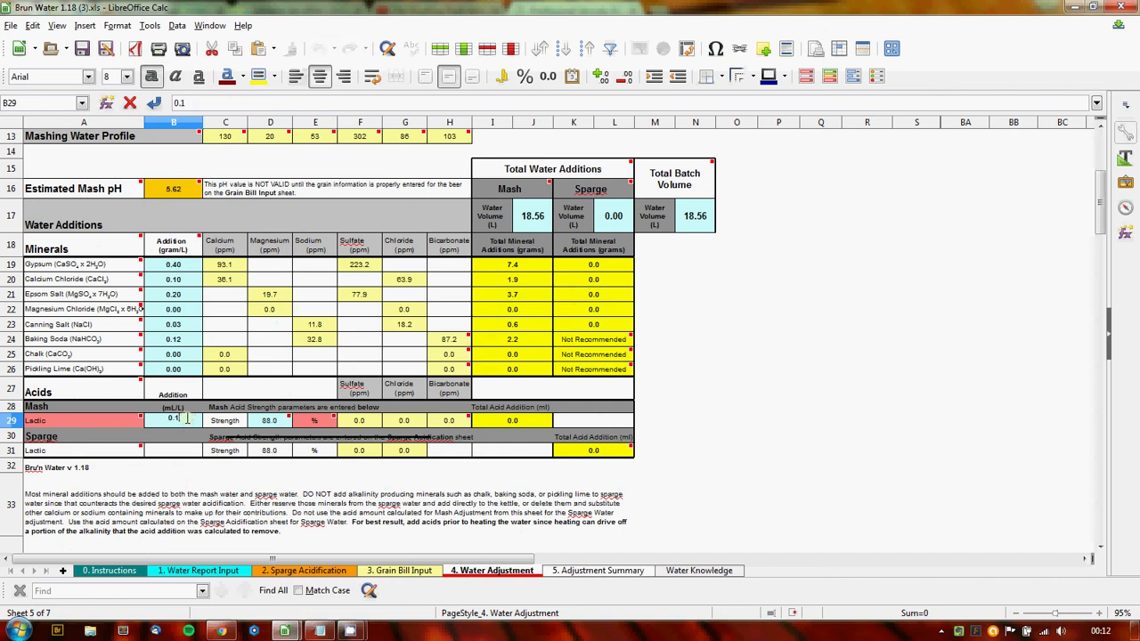
{"action": "key", "text": "Return"}
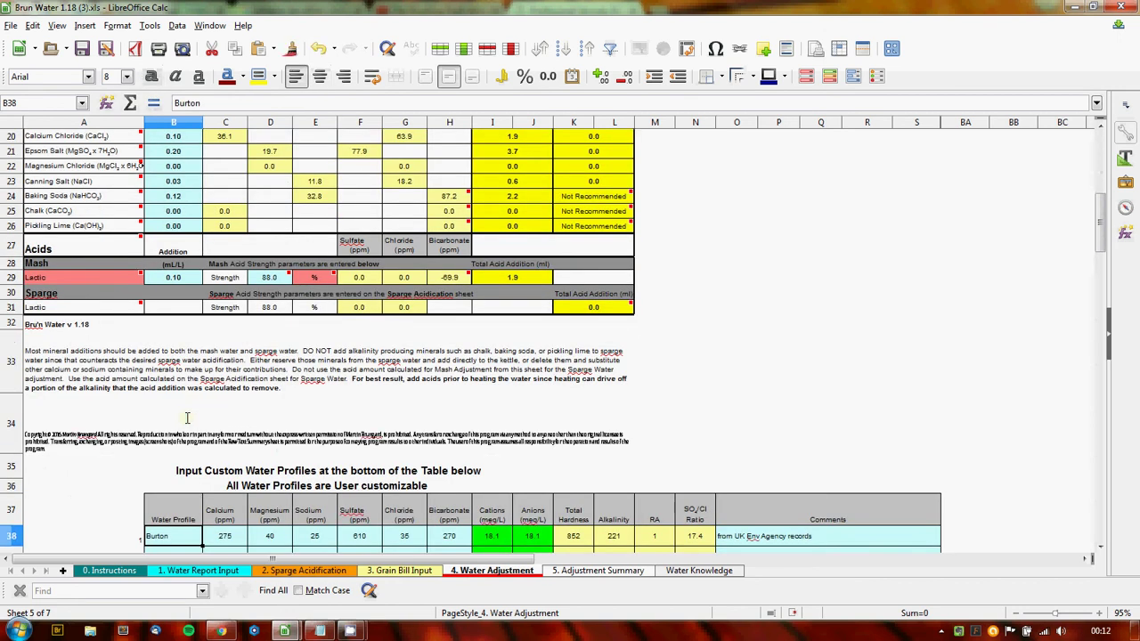
{"action": "scroll", "coordinate": [187, 418], "scroll_direction": "up", "scroll_amount": 2}
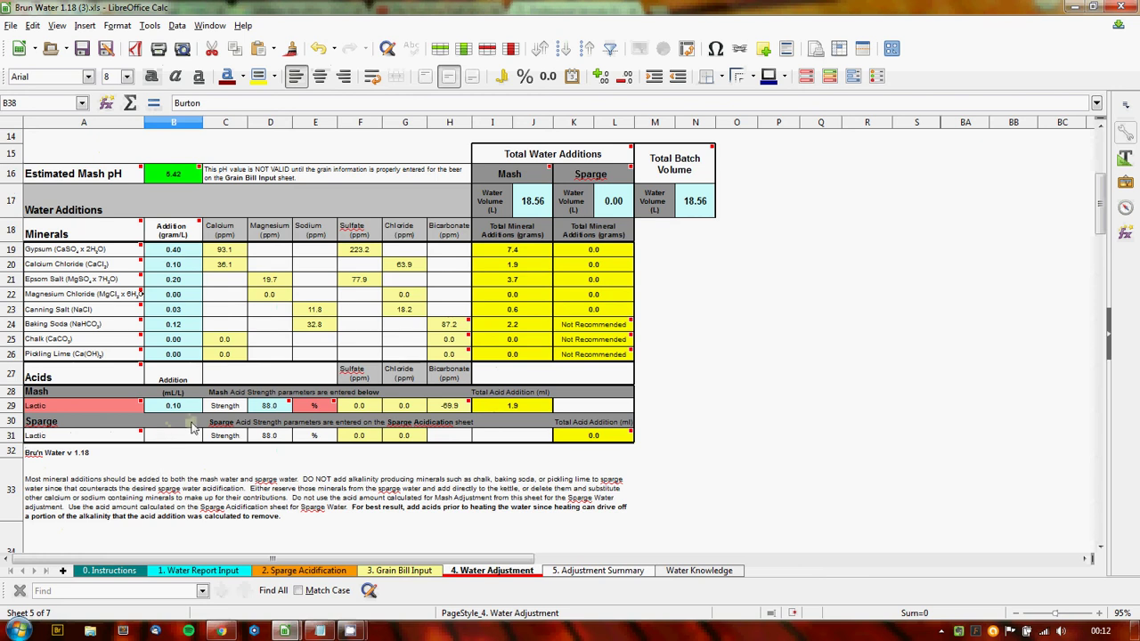
{"action": "scroll", "coordinate": [173, 428], "scroll_direction": "up", "scroll_amount": 1}
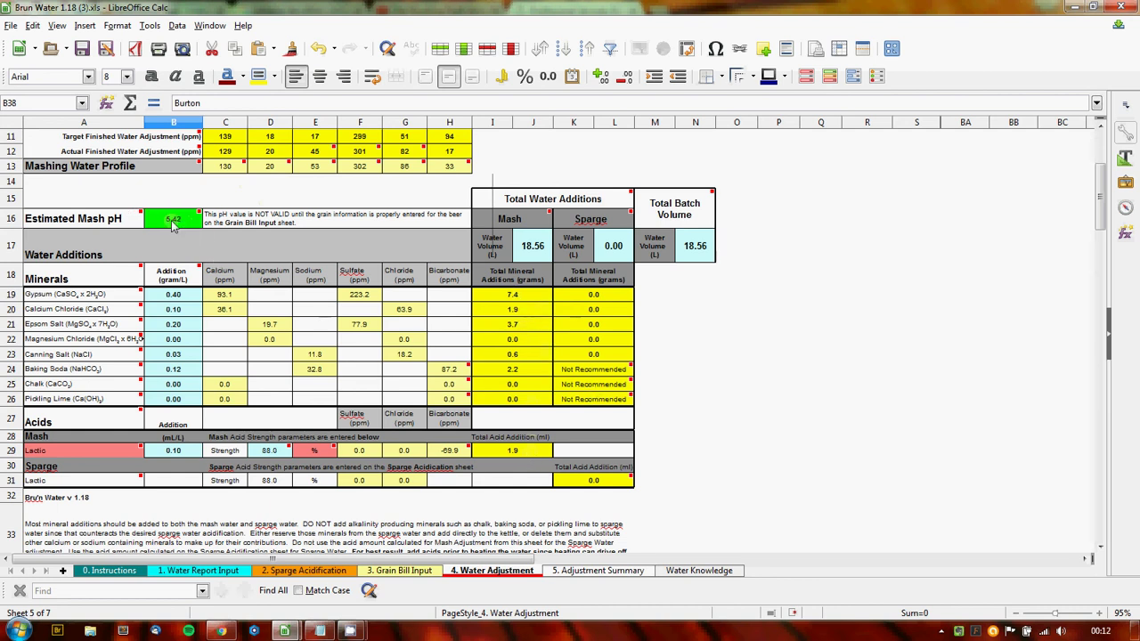
{"action": "mouse_move", "coordinate": [180, 226]}
Undo the lactic acid addition and reduce the baking soda addition to 0.08
{"action": "key", "text": "ctrl+z"}
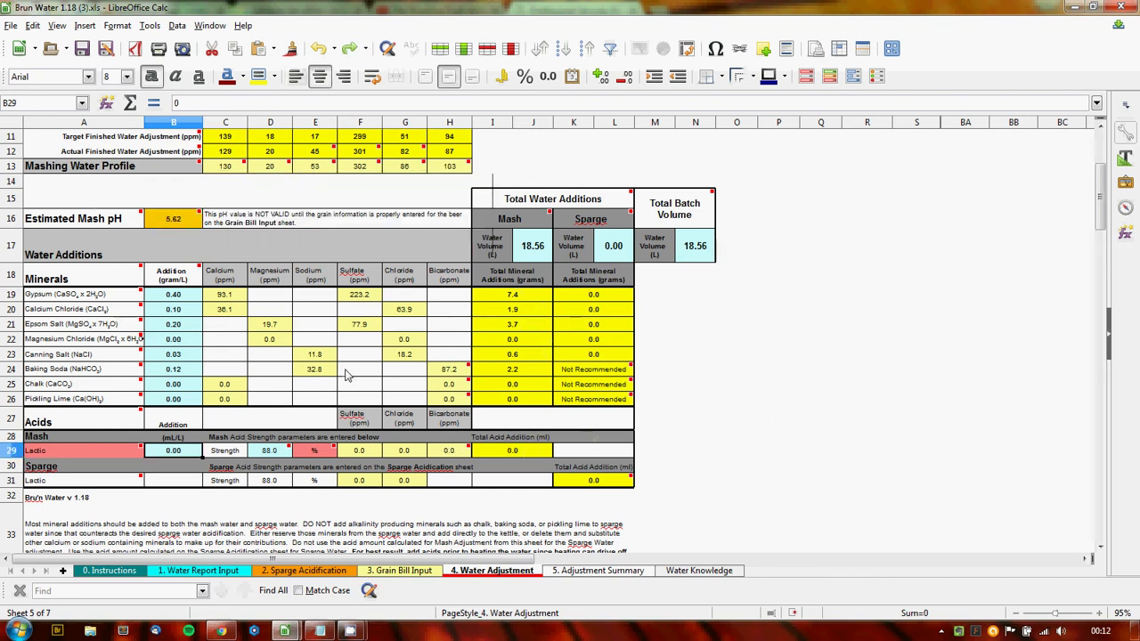
{"action": "double_click", "coordinate": [174, 368]}
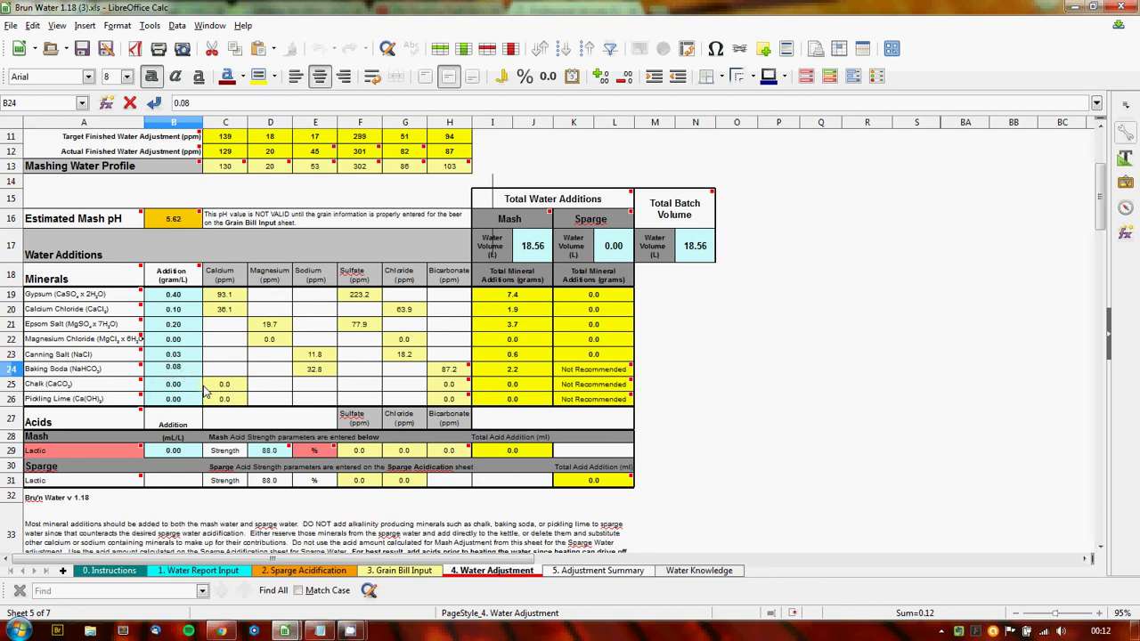
{"action": "key", "text": "Return"}
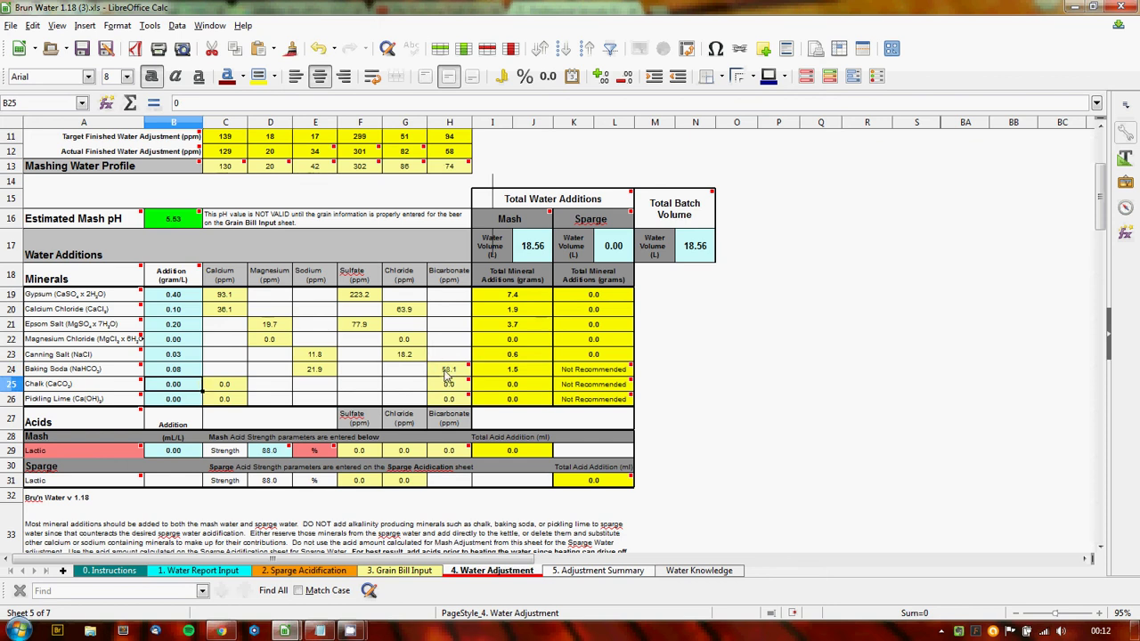
{"action": "scroll", "coordinate": [448, 376], "scroll_direction": "up", "scroll_amount": 4}
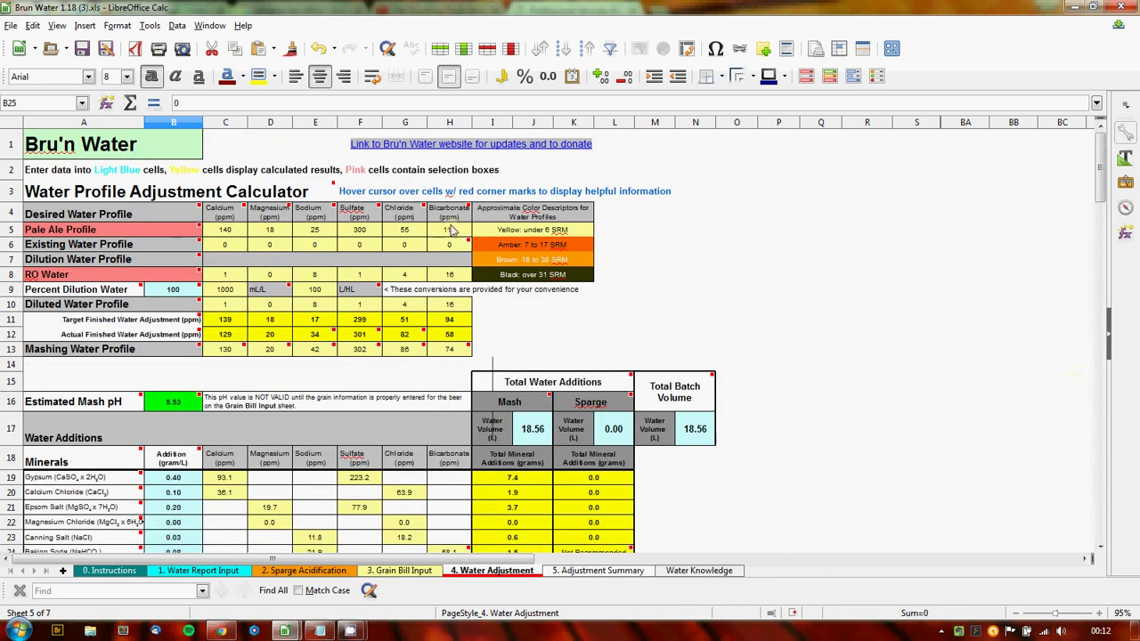
{"action": "scroll", "coordinate": [421, 411], "scroll_direction": "down", "scroll_amount": 3}
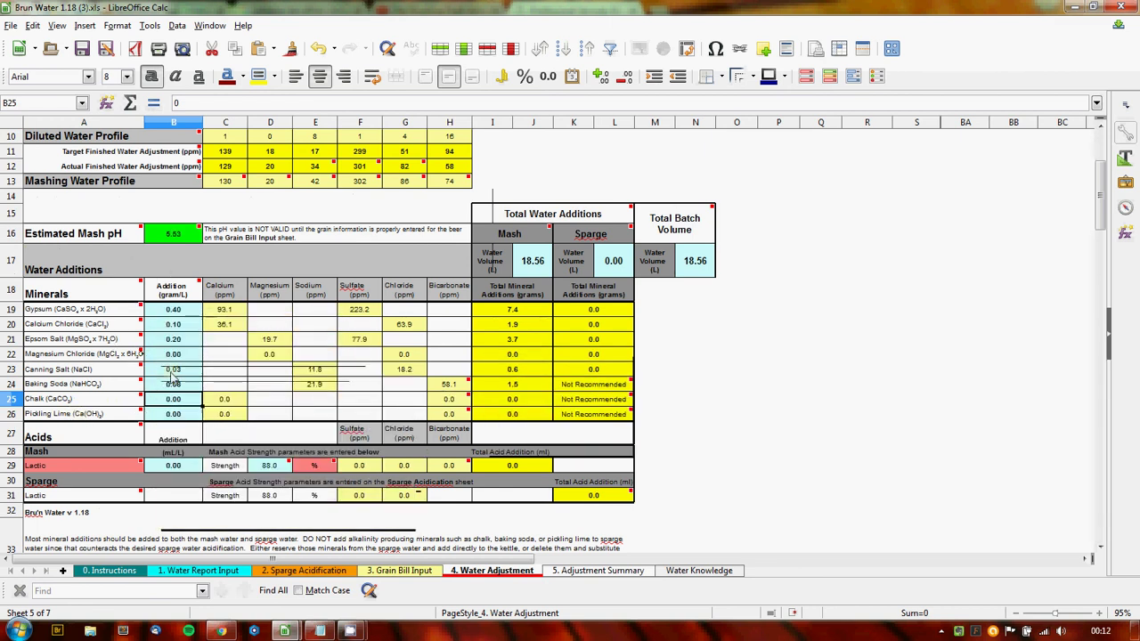
Set the Epsom salt addition to 1.20 g/L
{"action": "double_click", "coordinate": [175, 339]}
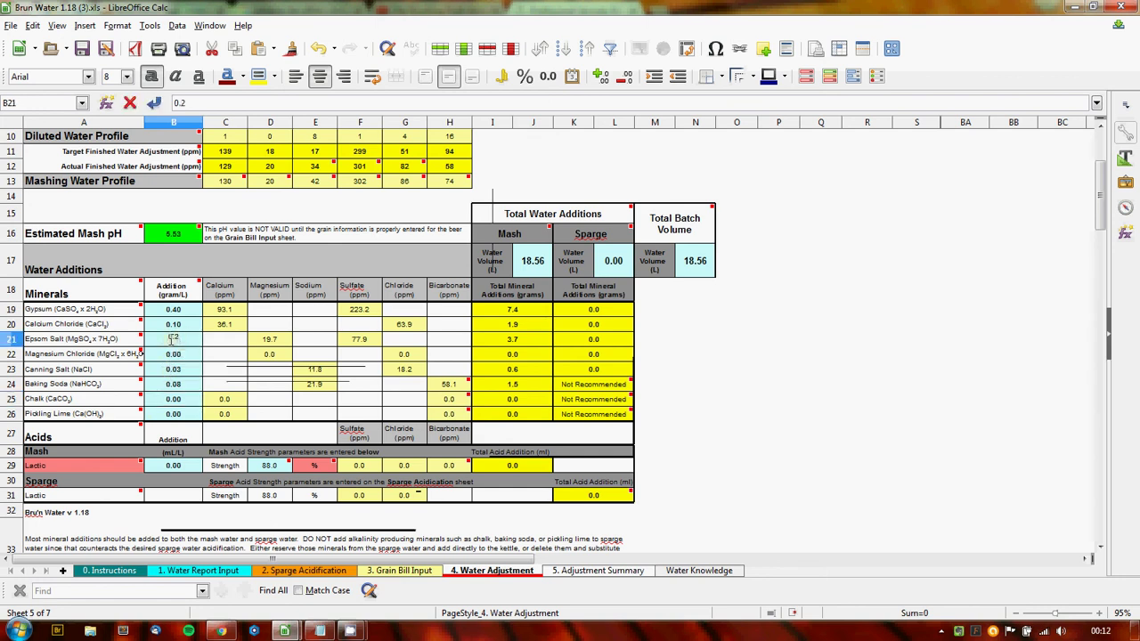
{"action": "double_click", "coordinate": [178, 338]}
{"action": "type", "text": "1.2"}
{"action": "key", "text": "Return"}
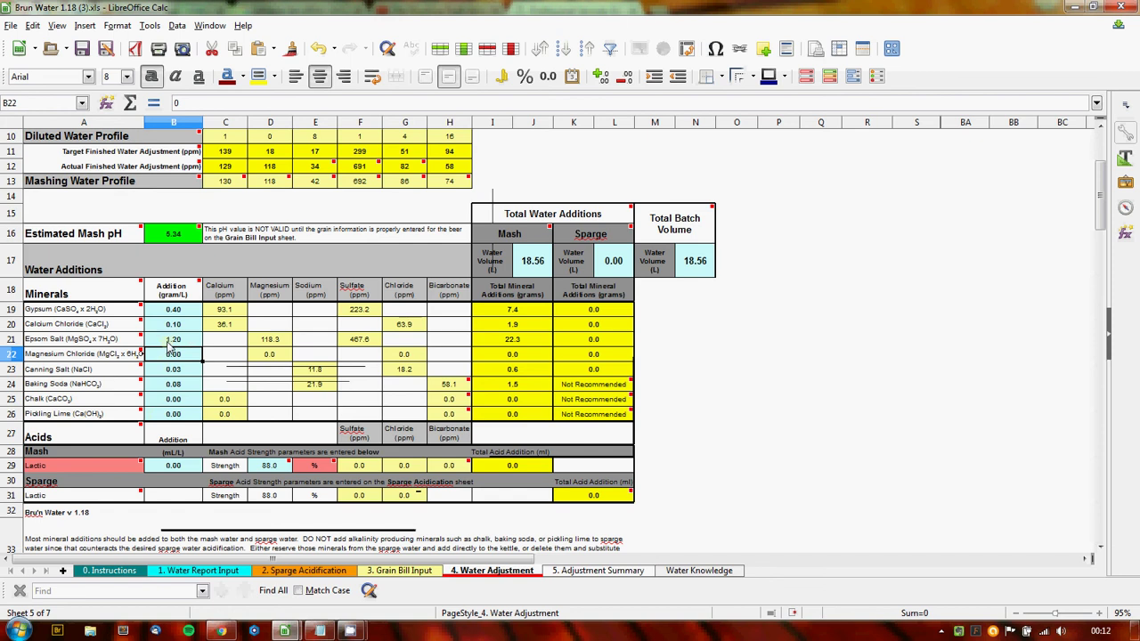
Trial Epsom salt at 2.20 g/L, then return it to 1.20 g/L for mash pH 5.34
{"action": "double_click", "coordinate": [169, 339]}
{"action": "double_click", "coordinate": [172, 337]}
{"action": "key", "text": "Return"}
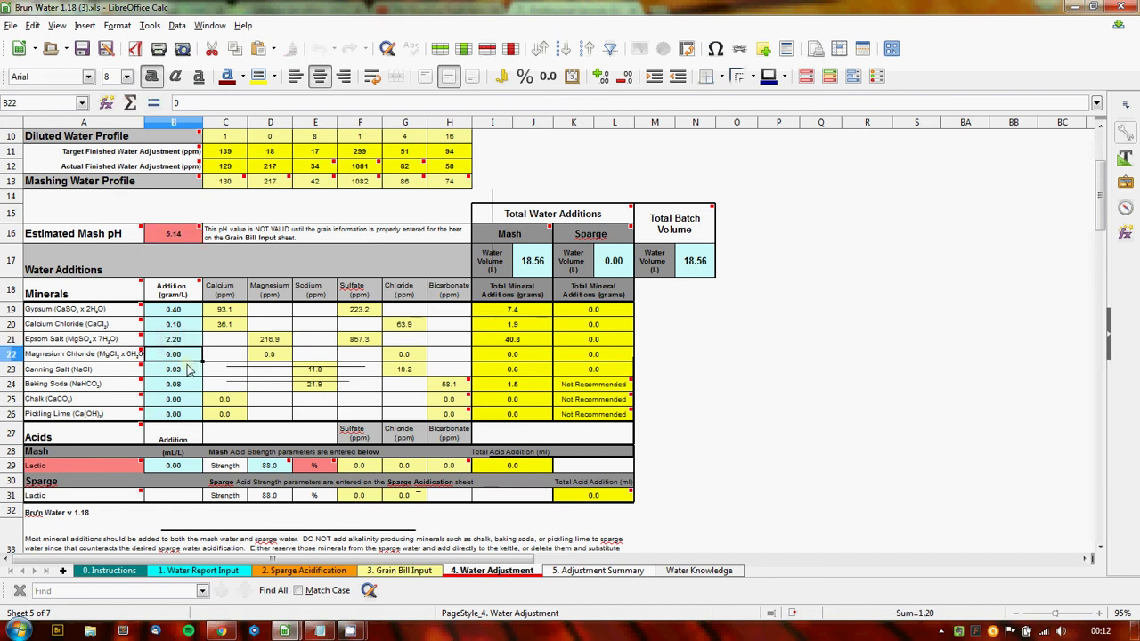
{"action": "left_click", "coordinate": [174, 342]}
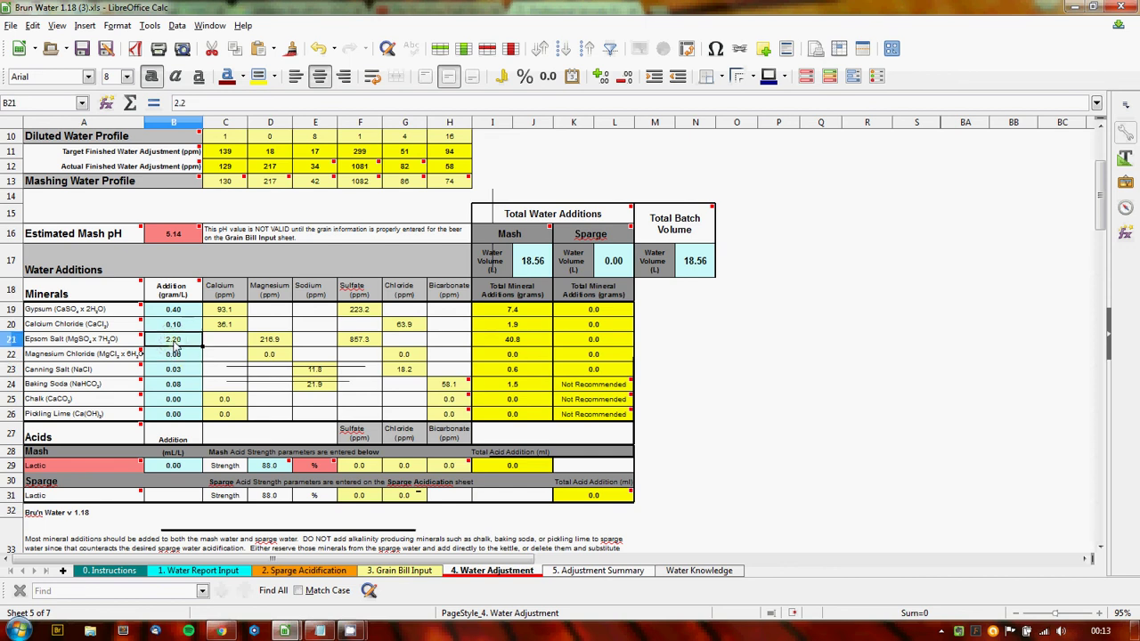
{"action": "scroll", "coordinate": [267, 352], "scroll_direction": "up", "scroll_amount": 3}
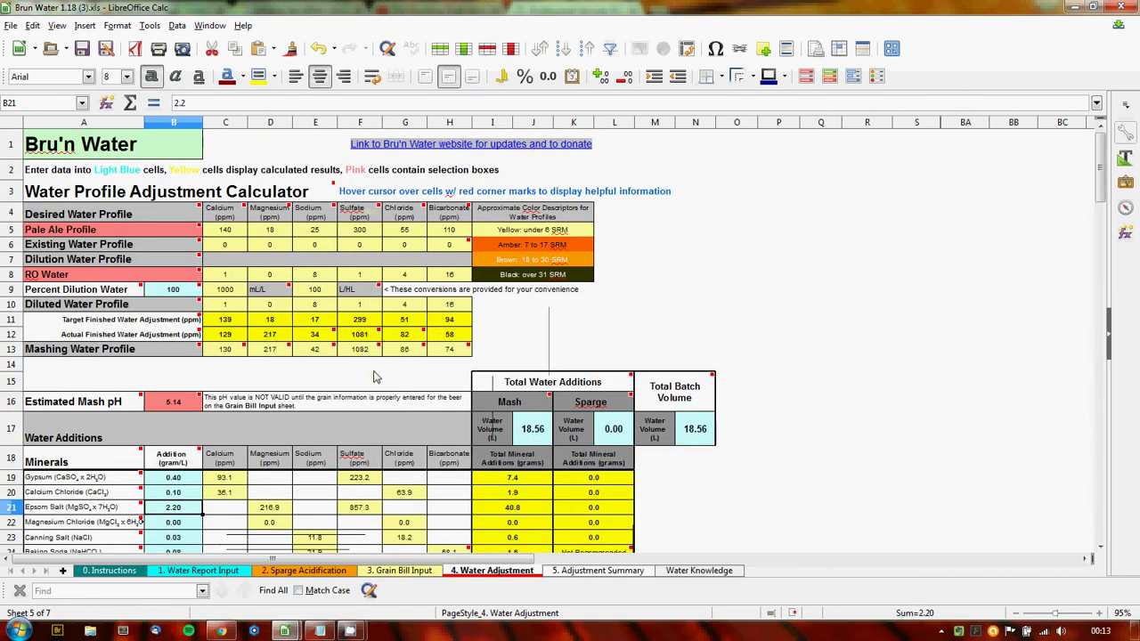
{"action": "scroll", "coordinate": [374, 378], "scroll_direction": "down", "scroll_amount": 2}
{"action": "type", "text": "1.2"}
{"action": "key", "text": "Return"}
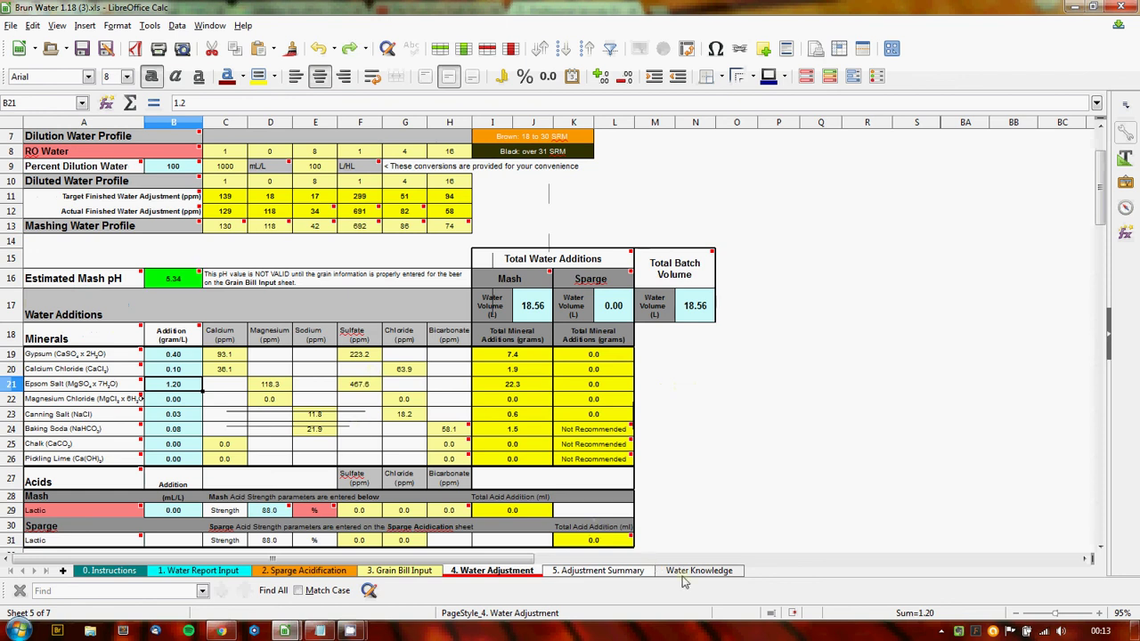
{"action": "left_click", "coordinate": [685, 575]}
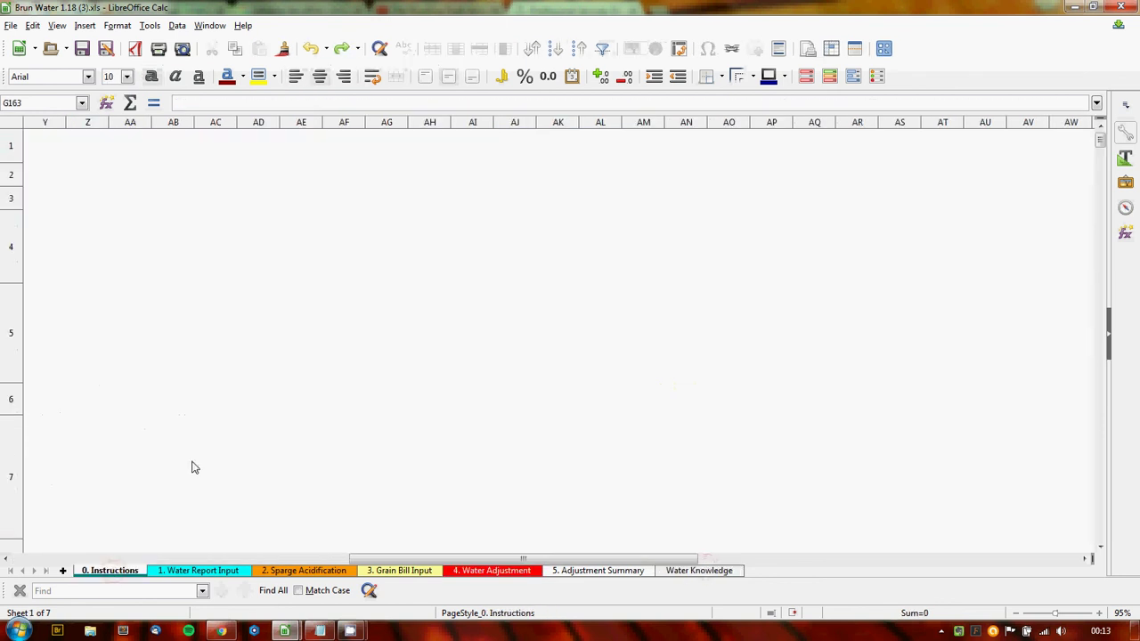
{"action": "middle_click", "coordinate": [216, 436]}
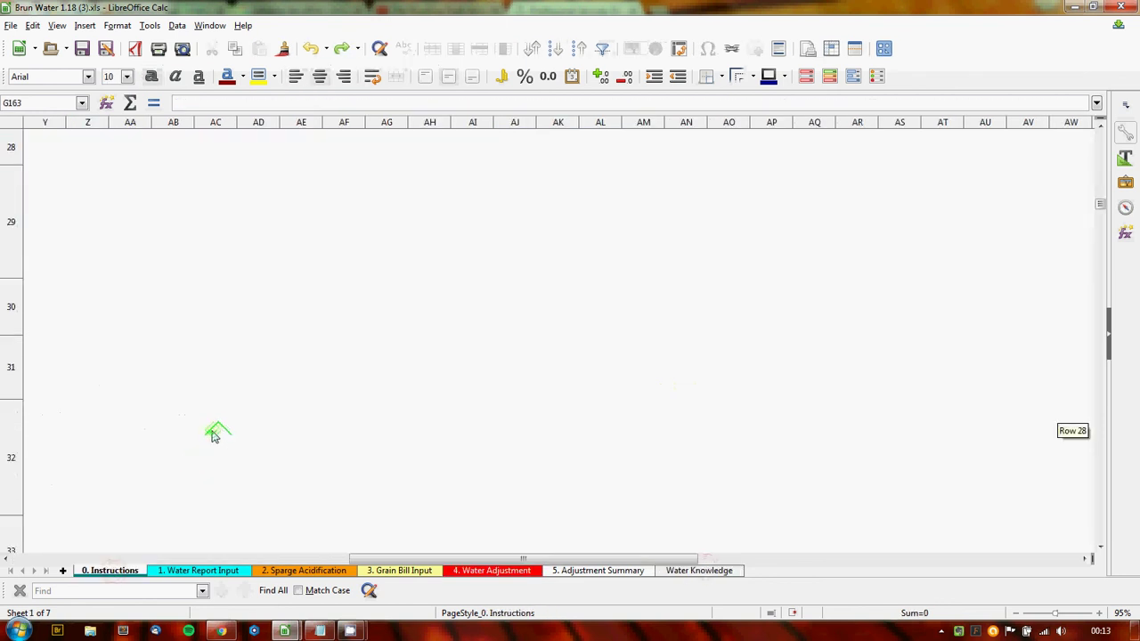
{"action": "scroll", "coordinate": [211, 432], "scroll_direction": "up", "scroll_amount": 9}
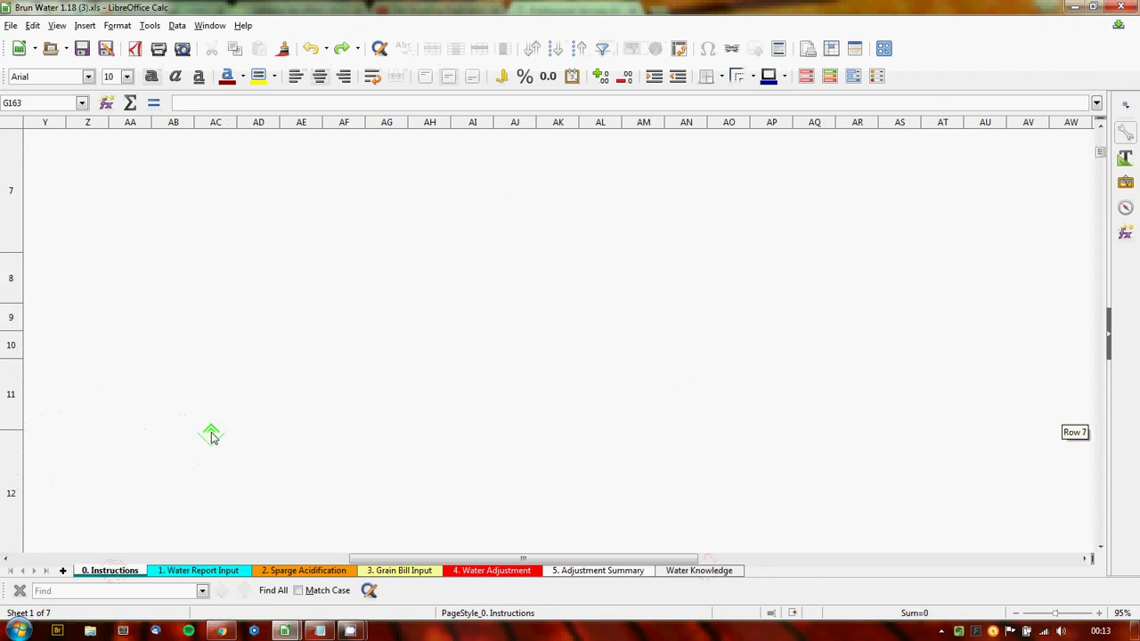
{"action": "left_click", "coordinate": [700, 571]}
{"action": "middle_click", "coordinate": [356, 435]}
{"action": "scroll", "coordinate": [356, 435], "scroll_direction": "up", "scroll_amount": 20}
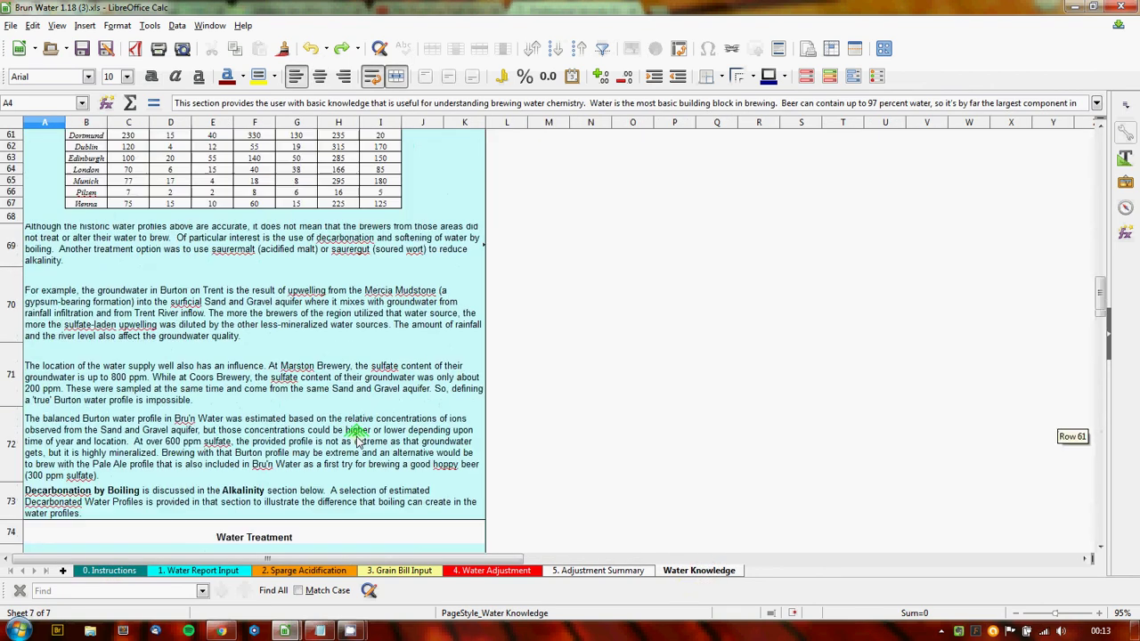
{"action": "scroll", "coordinate": [356, 434], "scroll_direction": "up", "scroll_amount": 15}
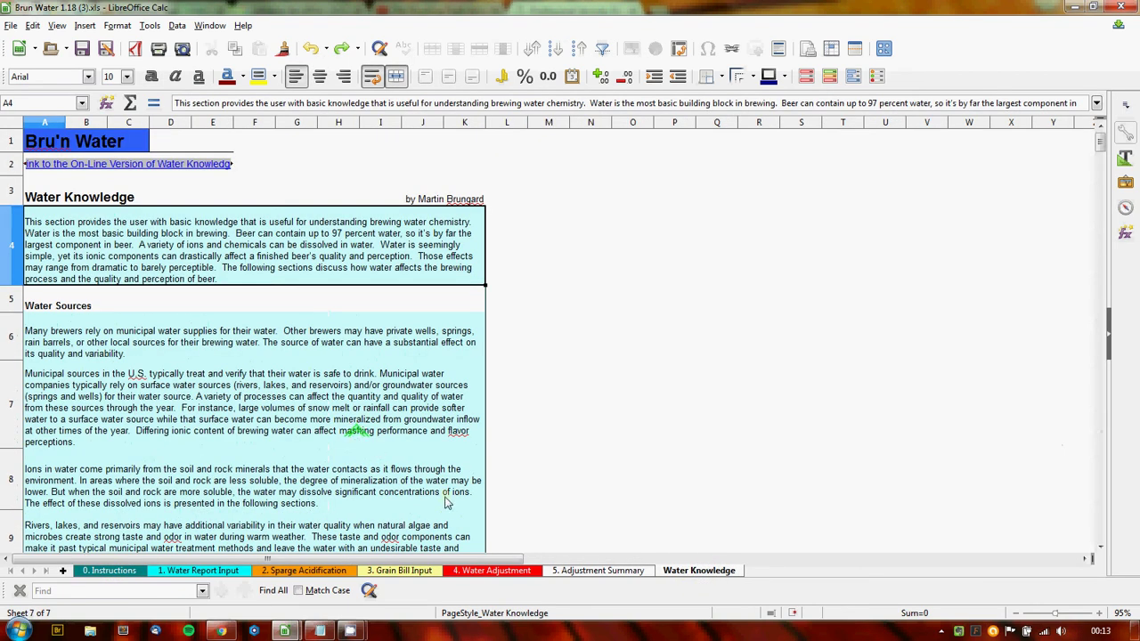
{"action": "left_click", "coordinate": [491, 571]}
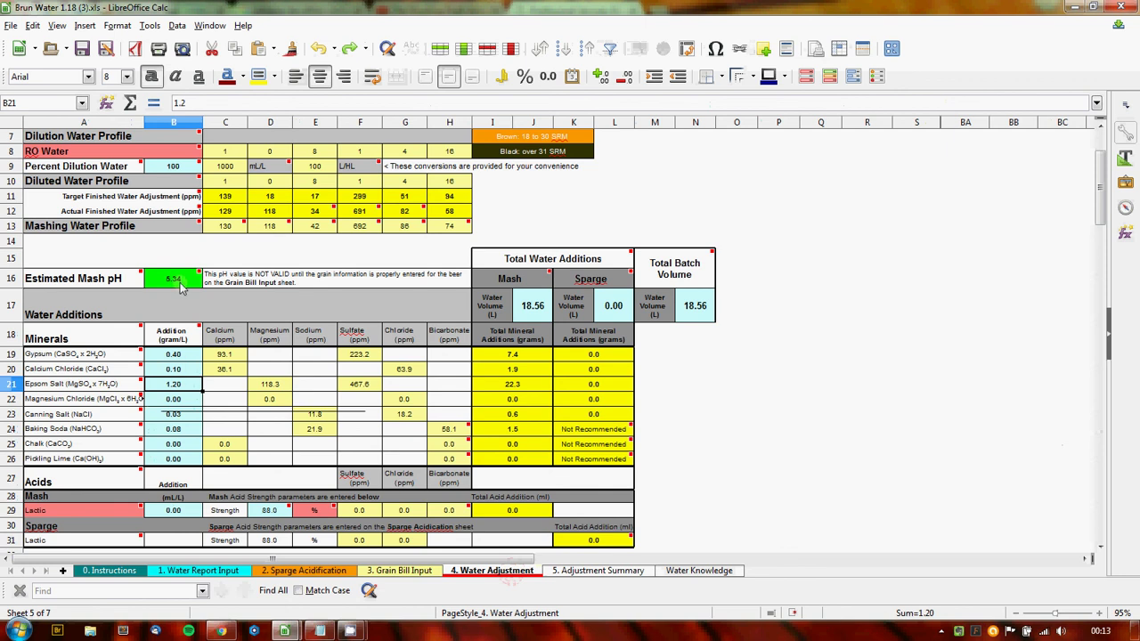
Check the target water profile list, keeping Pale Ale Profile selected
{"action": "mouse_move", "coordinate": [149, 278]}
{"action": "scroll", "coordinate": [300, 239], "scroll_direction": "up", "scroll_amount": 2}
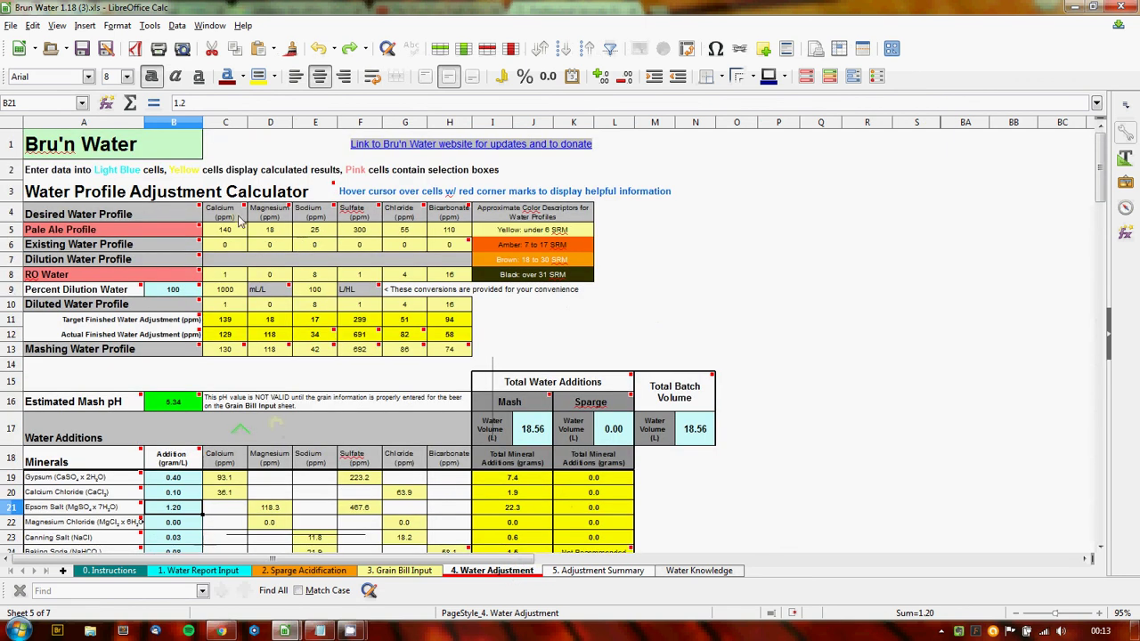
{"action": "left_click", "coordinate": [173, 237]}
{"action": "left_click", "coordinate": [207, 230]}
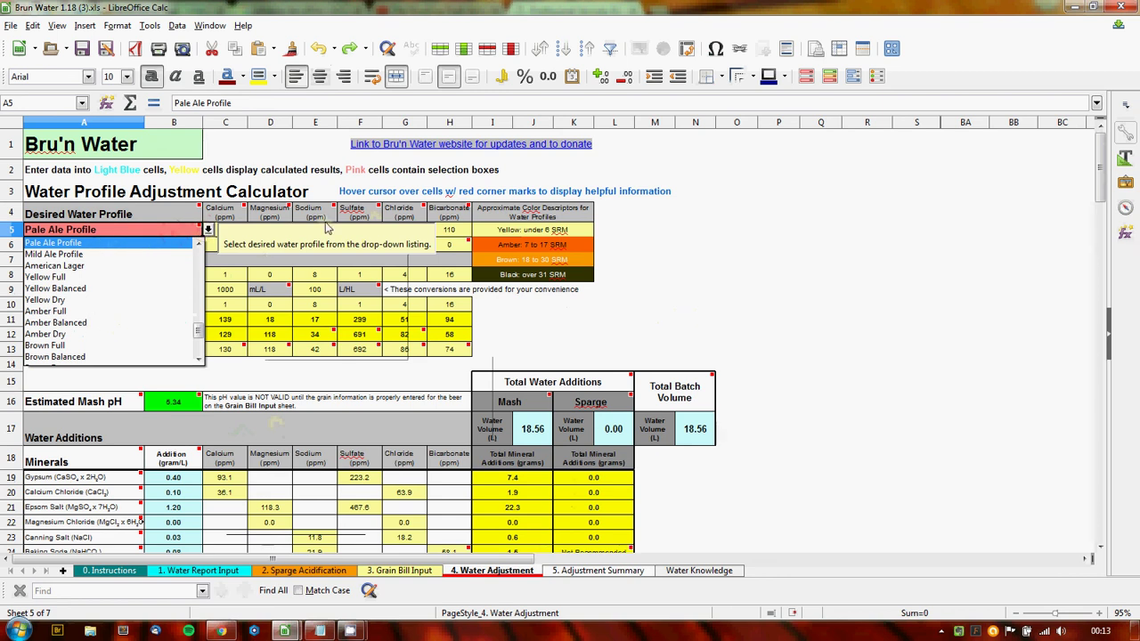
{"action": "left_click", "coordinate": [621, 279]}
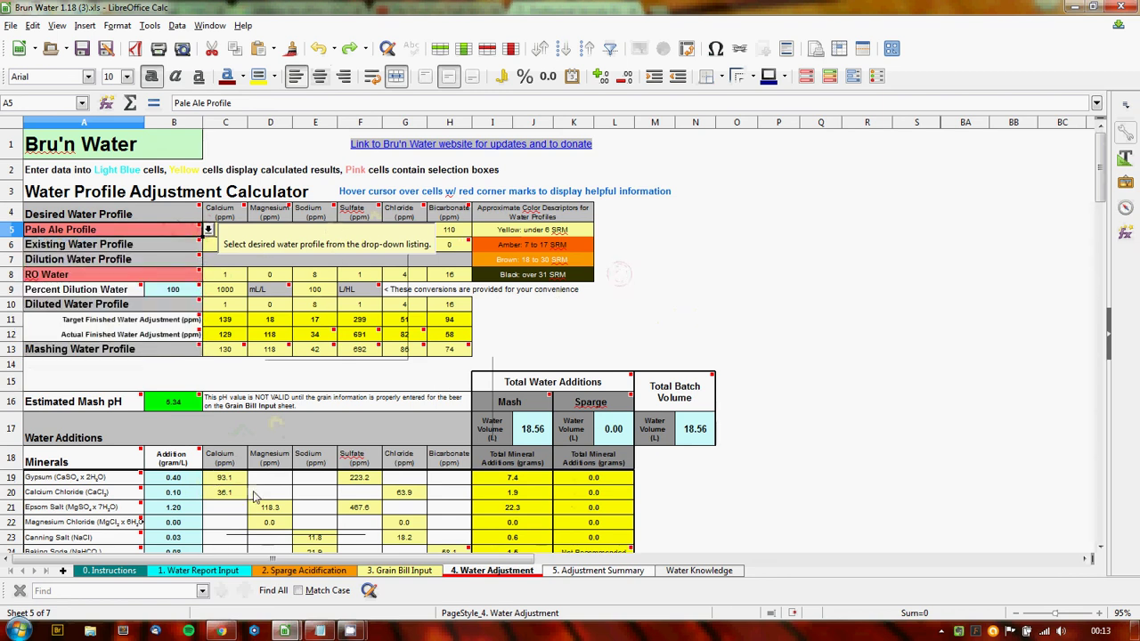
Move down to the mineral and acid rows, selecting the Lactic mash acid type cell
{"action": "scroll", "coordinate": [244, 503], "scroll_direction": "down", "scroll_amount": 3}
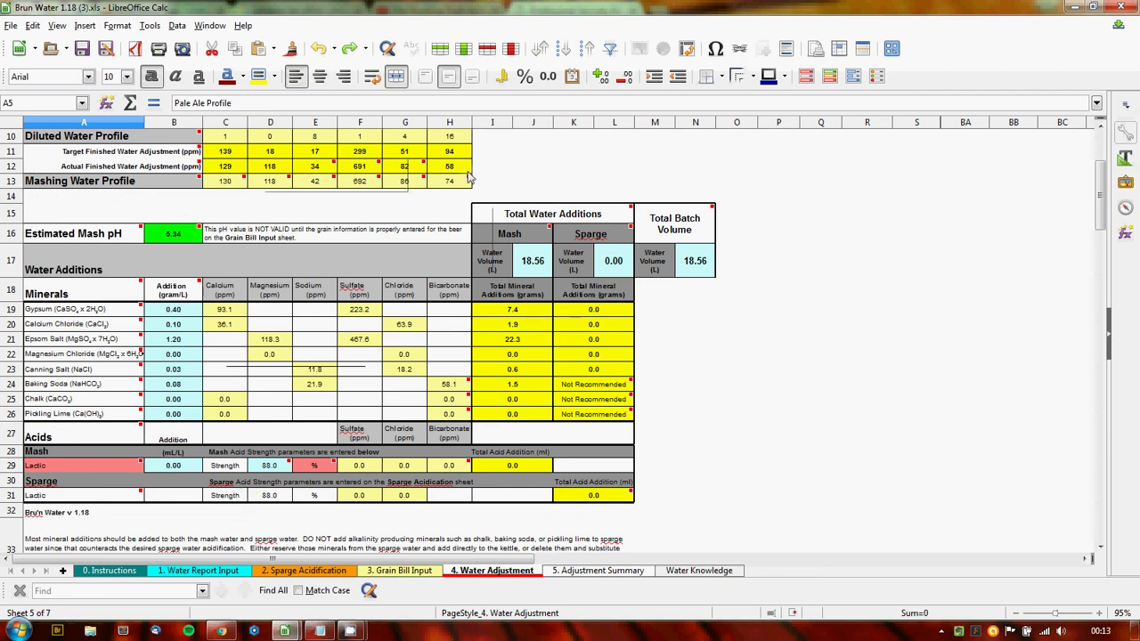
{"action": "mouse_move", "coordinate": [463, 185]}
{"action": "mouse_move", "coordinate": [176, 236]}
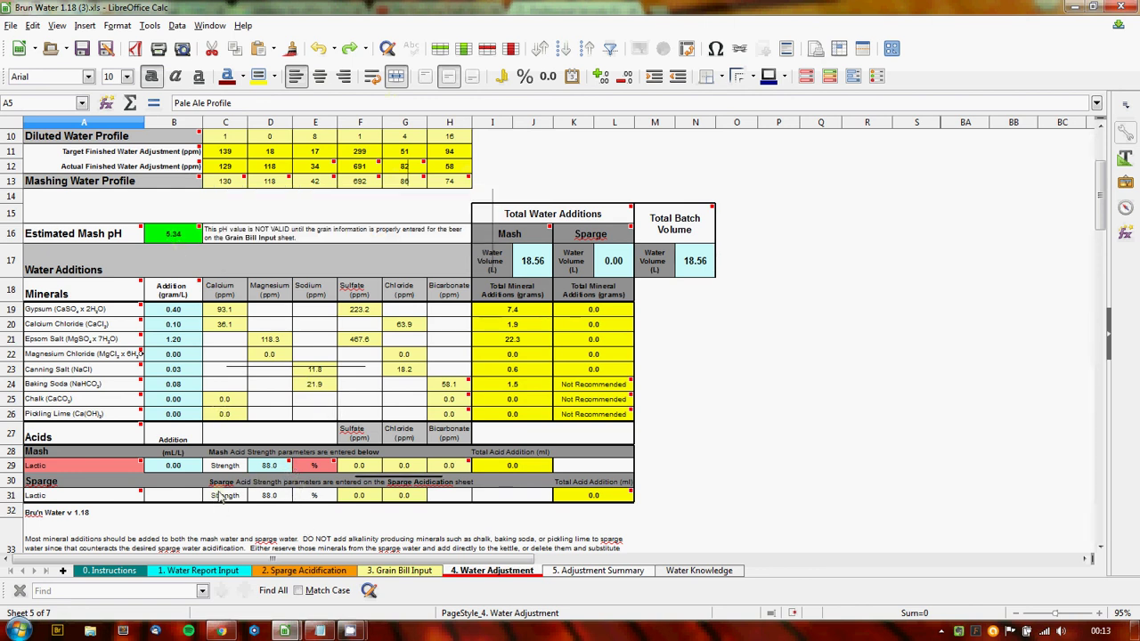
{"action": "left_click", "coordinate": [82, 467]}
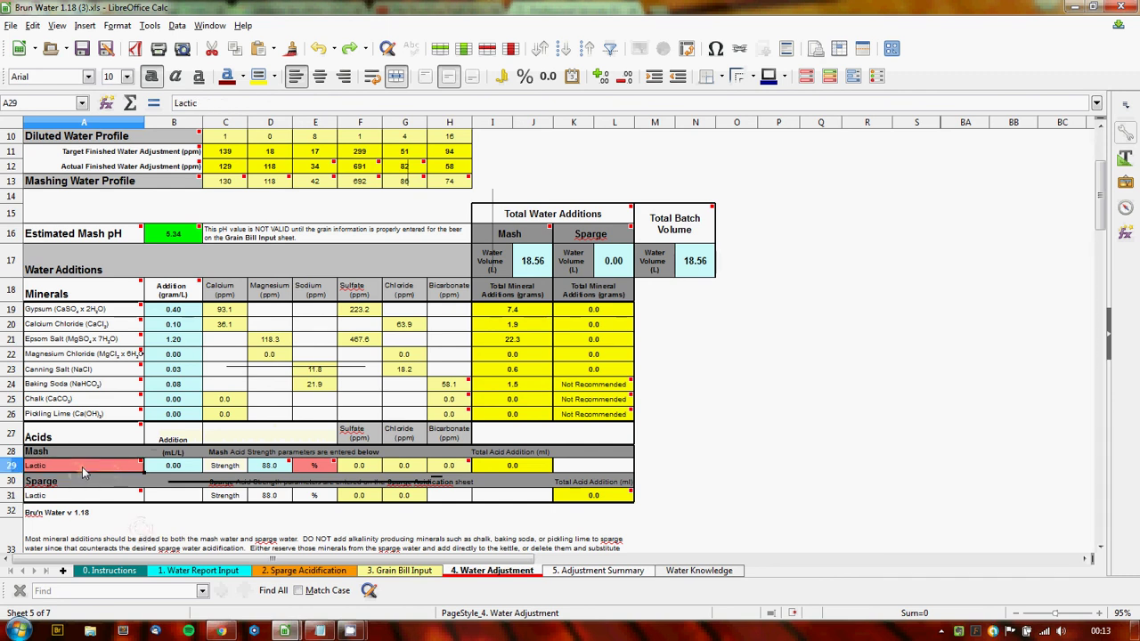
Cycle through the Water Report Input, Sparge Acidification and Grain Bill Input sheets
{"action": "left_click", "coordinate": [211, 572]}
{"action": "left_click", "coordinate": [322, 571]}
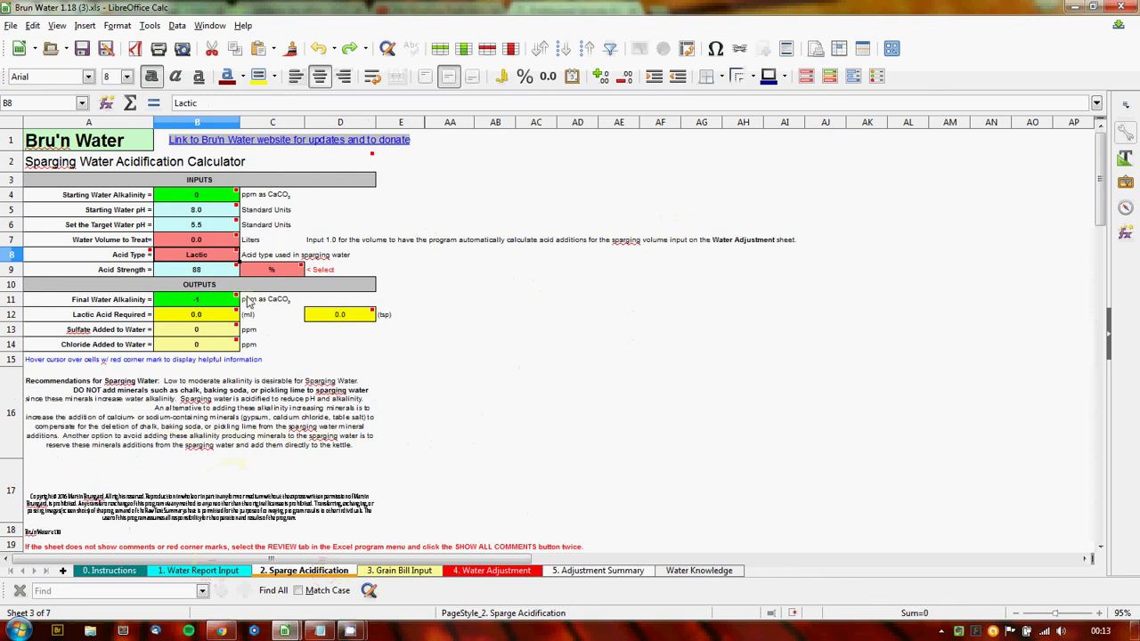
{"action": "left_click", "coordinate": [403, 570]}
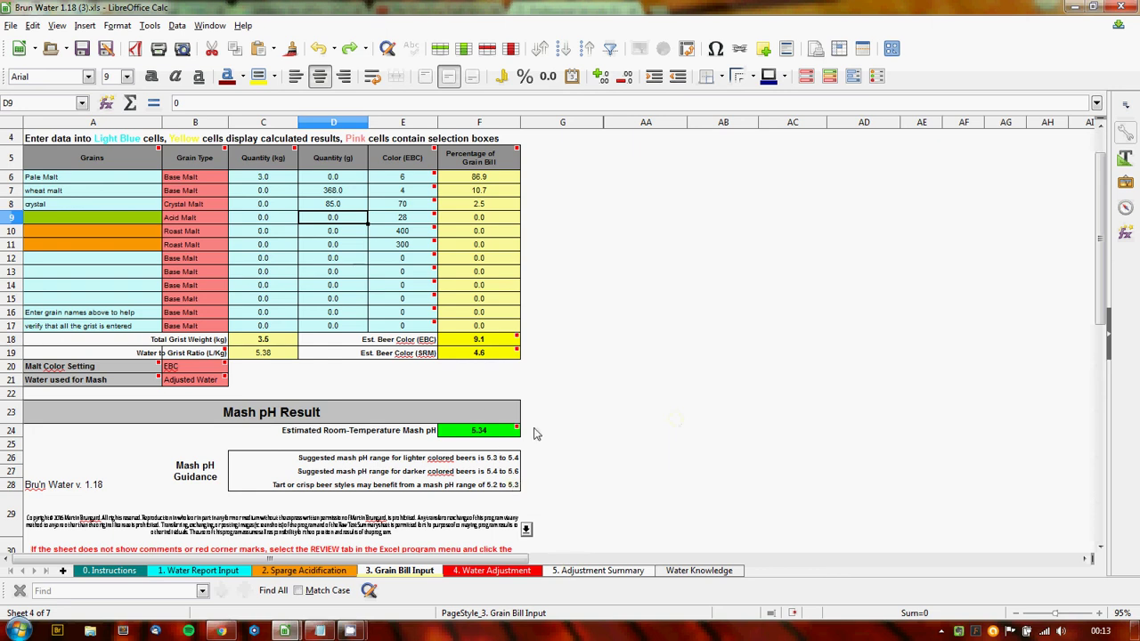
{"action": "scroll", "coordinate": [389, 311], "scroll_direction": "up", "scroll_amount": 1}
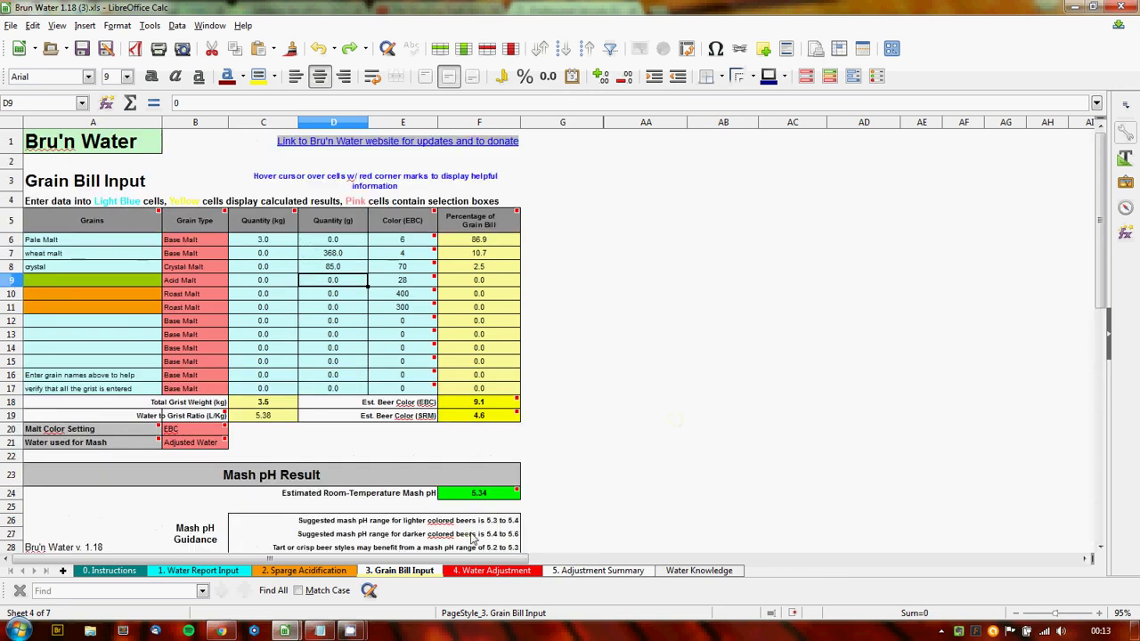
Review the Adjustment Summary sheet's mineral additions in grams and the 5.34 mash pH
{"action": "left_click", "coordinate": [595, 572]}
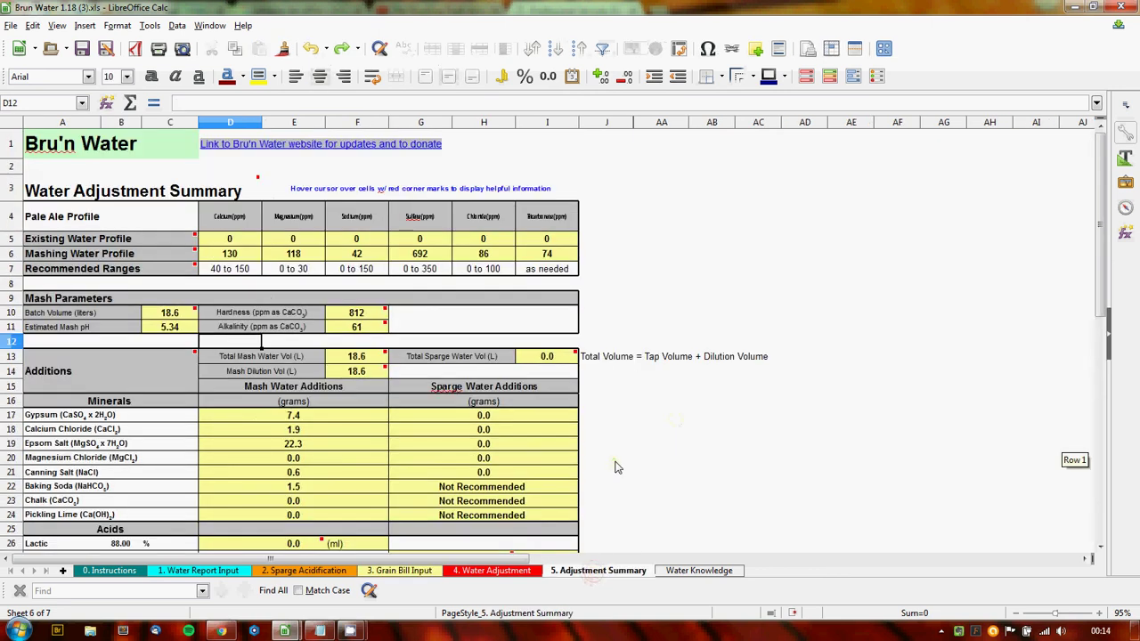
{"action": "scroll", "coordinate": [620, 471], "scroll_direction": "down", "scroll_amount": 2}
{"action": "scroll", "coordinate": [614, 490], "scroll_direction": "up", "scroll_amount": 1}
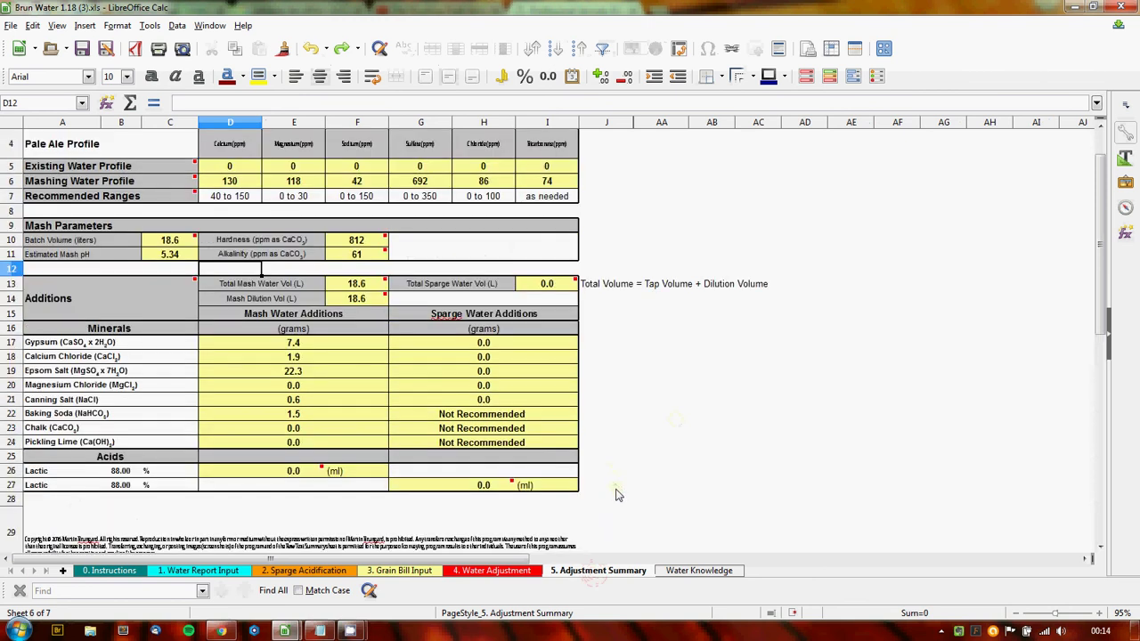
{"action": "scroll", "coordinate": [396, 391], "scroll_direction": "up", "scroll_amount": 1}
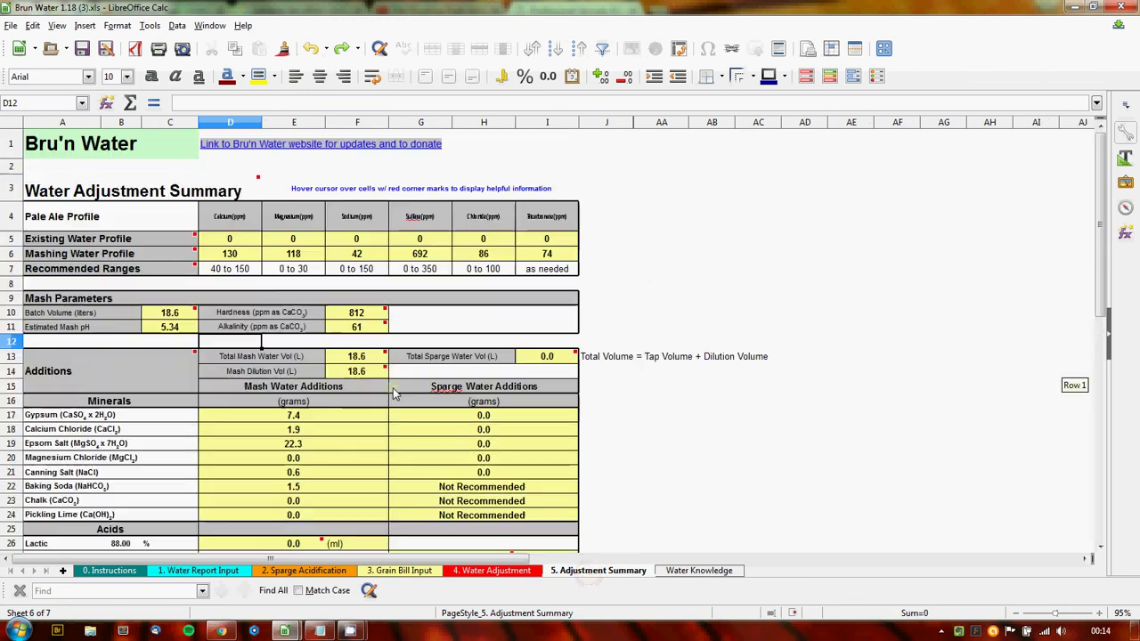
{"action": "scroll", "coordinate": [331, 374], "scroll_direction": "down", "scroll_amount": 1}
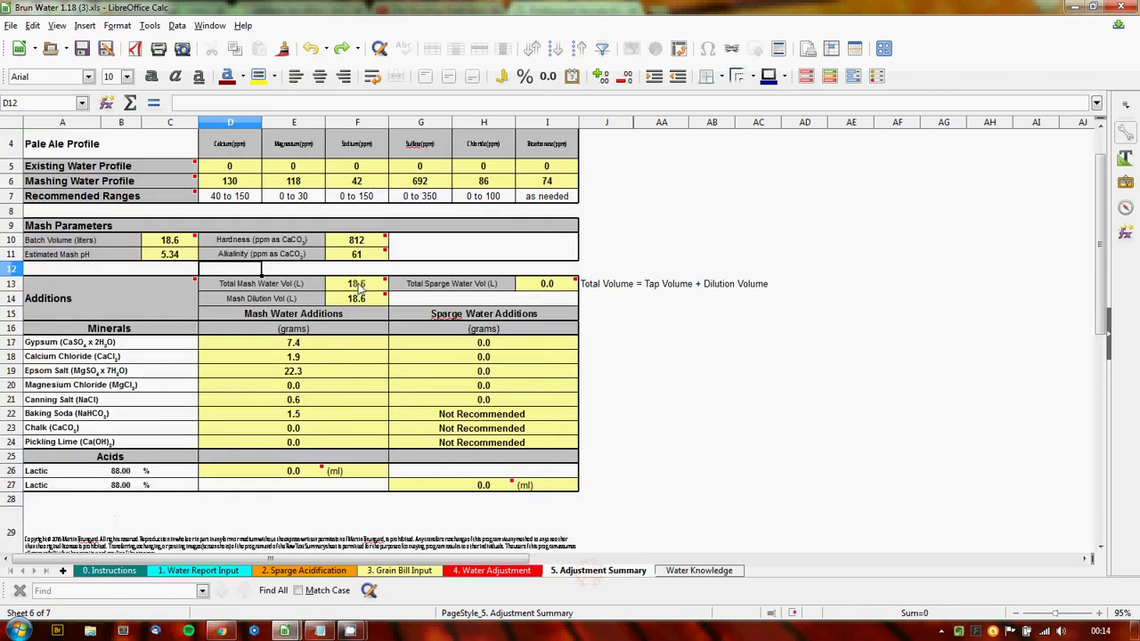
{"action": "mouse_move", "coordinate": [370, 298]}
Change the crystal malt quantity in D8 from 85 to 285 g, comparing via undo and redo
{"action": "left_click", "coordinate": [401, 571]}
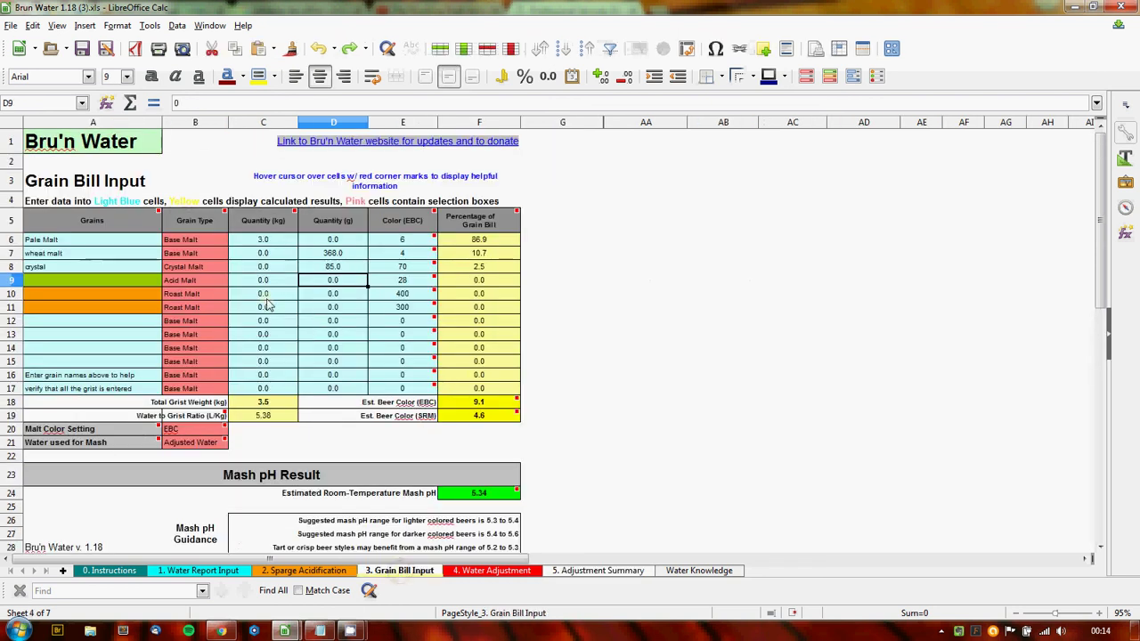
{"action": "left_click", "coordinate": [48, 240]}
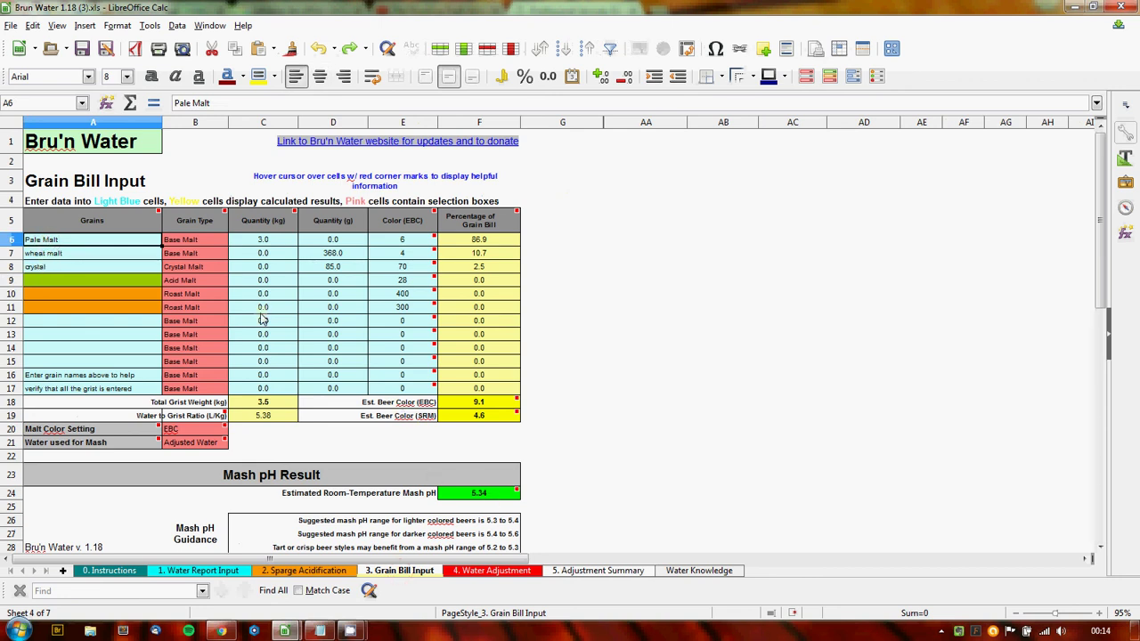
{"action": "double_click", "coordinate": [332, 267]}
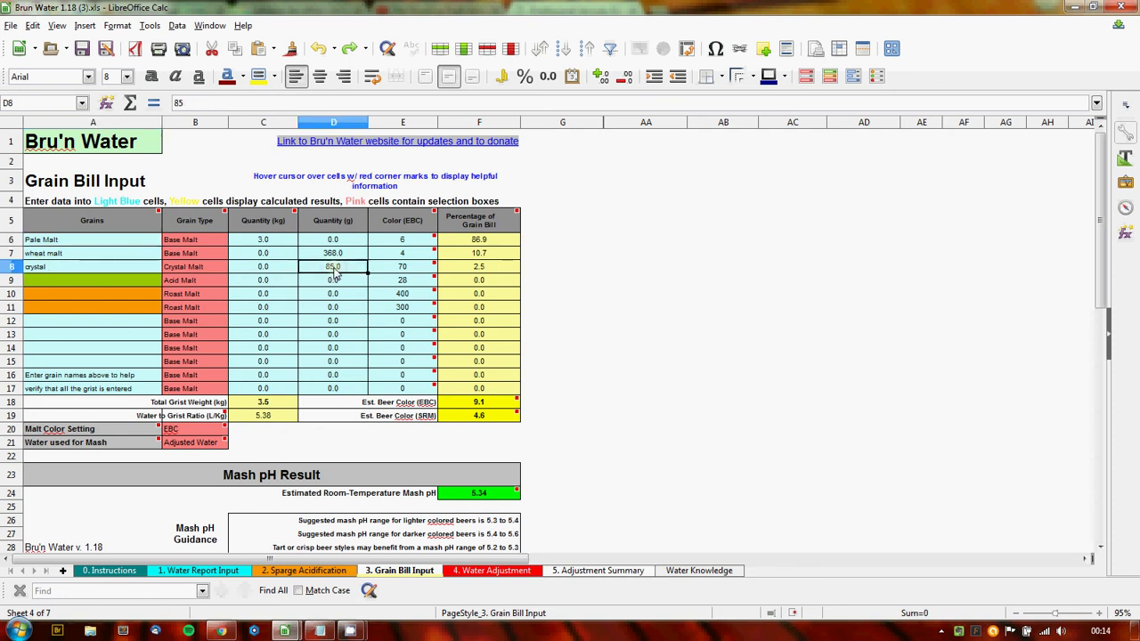
{"action": "double_click", "coordinate": [332, 267]}
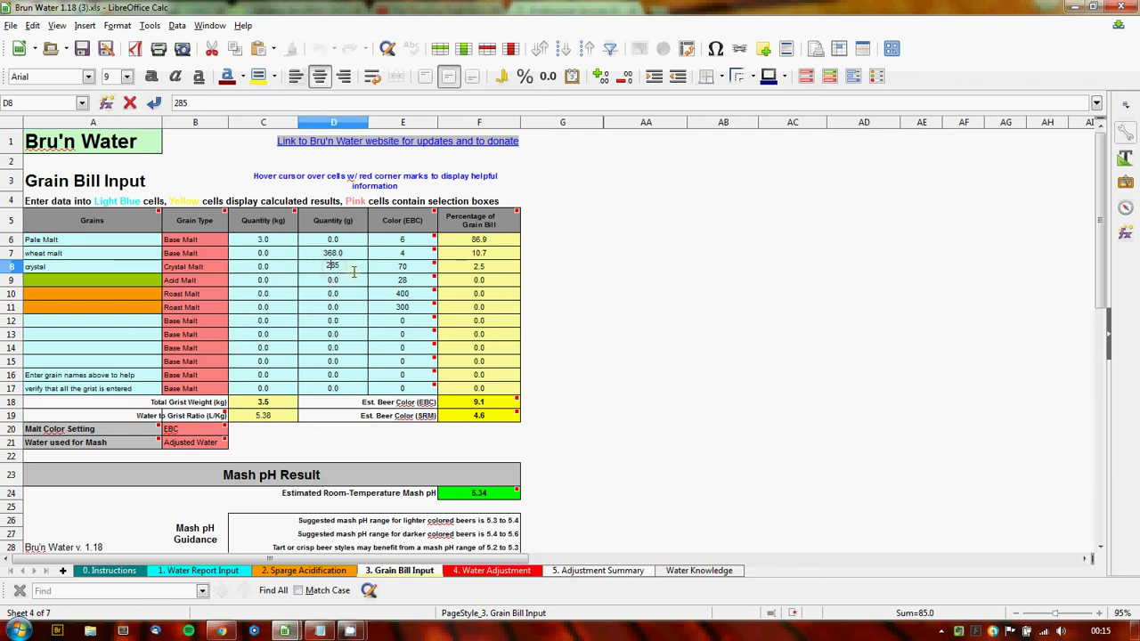
{"action": "type", "text": "285"}
{"action": "key", "text": "Return"}
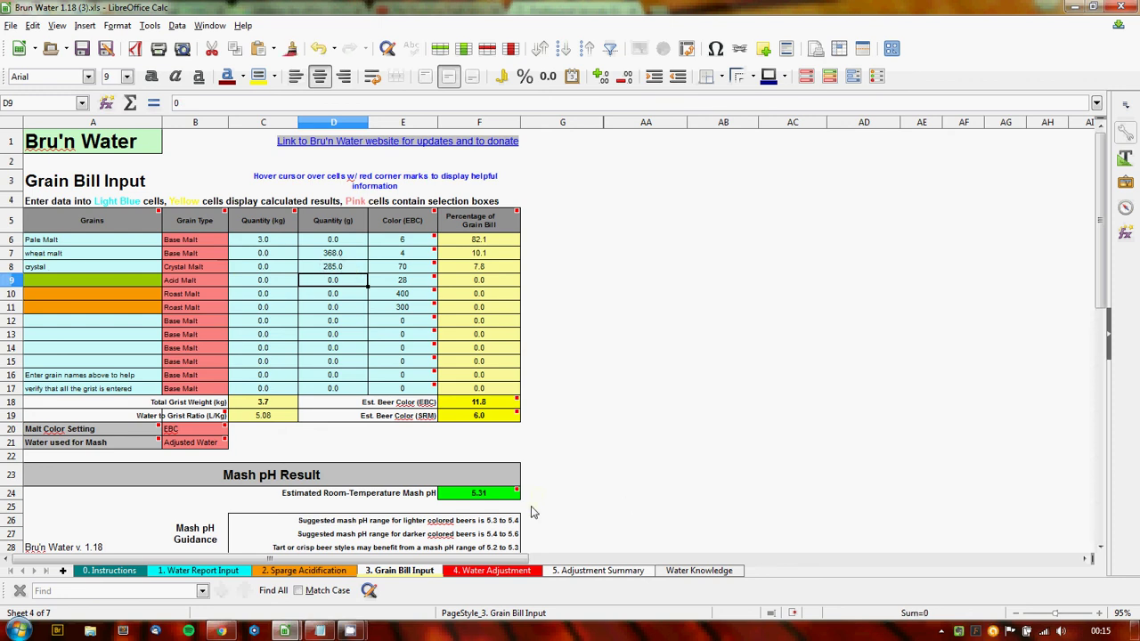
{"action": "key", "text": "ctrl+z"}
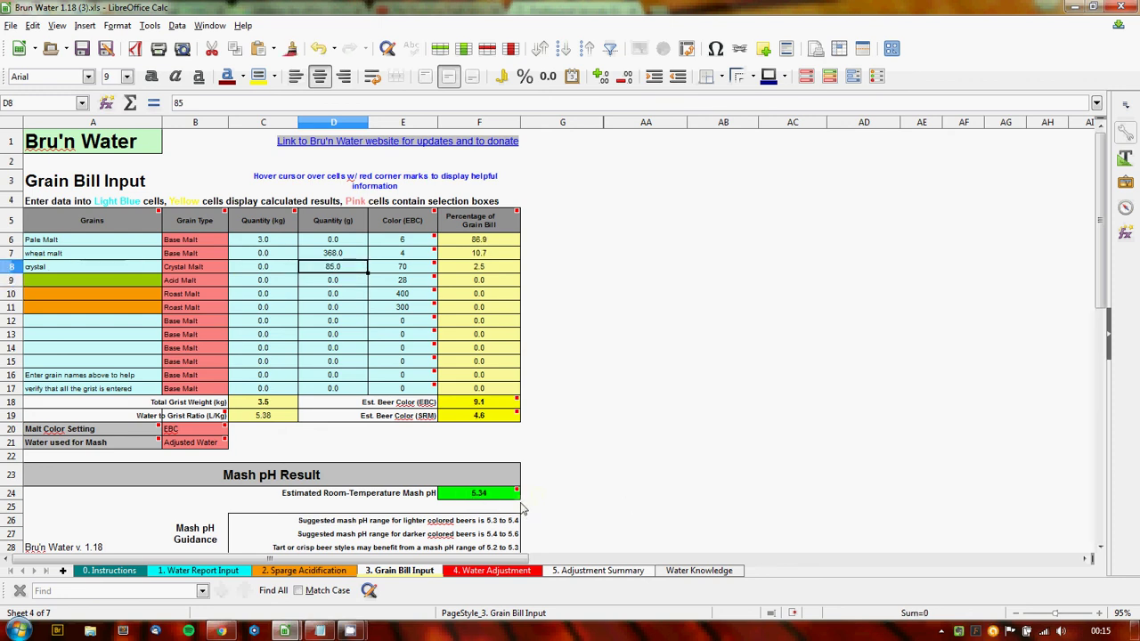
{"action": "key", "text": "ctrl+y"}
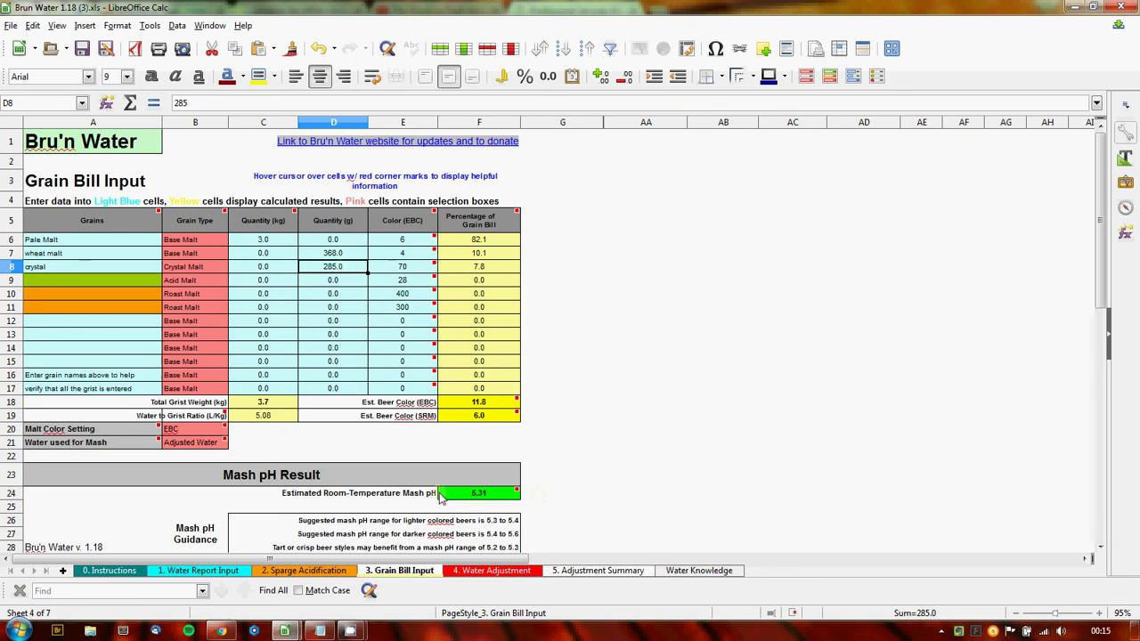
{"action": "left_click", "coordinate": [491, 570]}
{"action": "scroll", "coordinate": [433, 266], "scroll_direction": "up", "scroll_amount": 3}
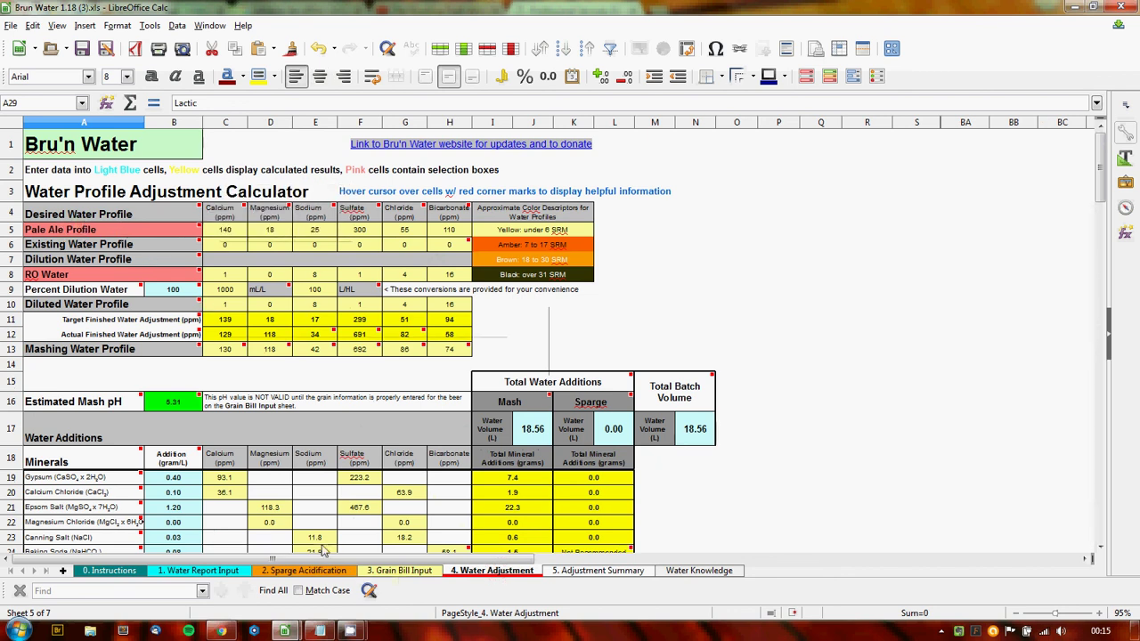
{"action": "left_click", "coordinate": [389, 572]}
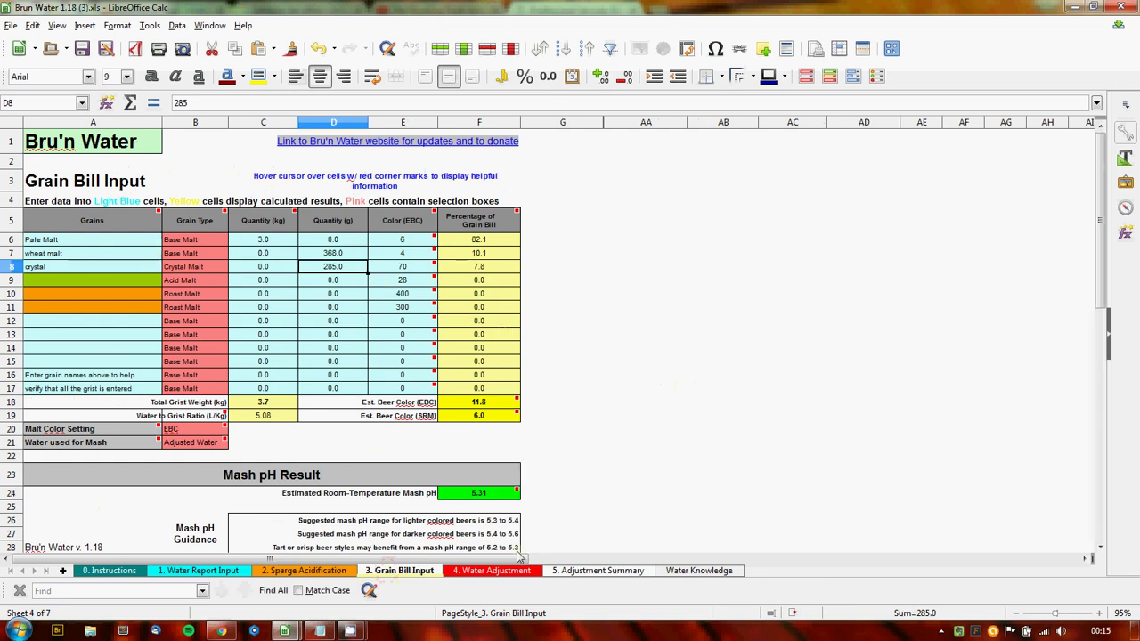
{"action": "left_click", "coordinate": [572, 572]}
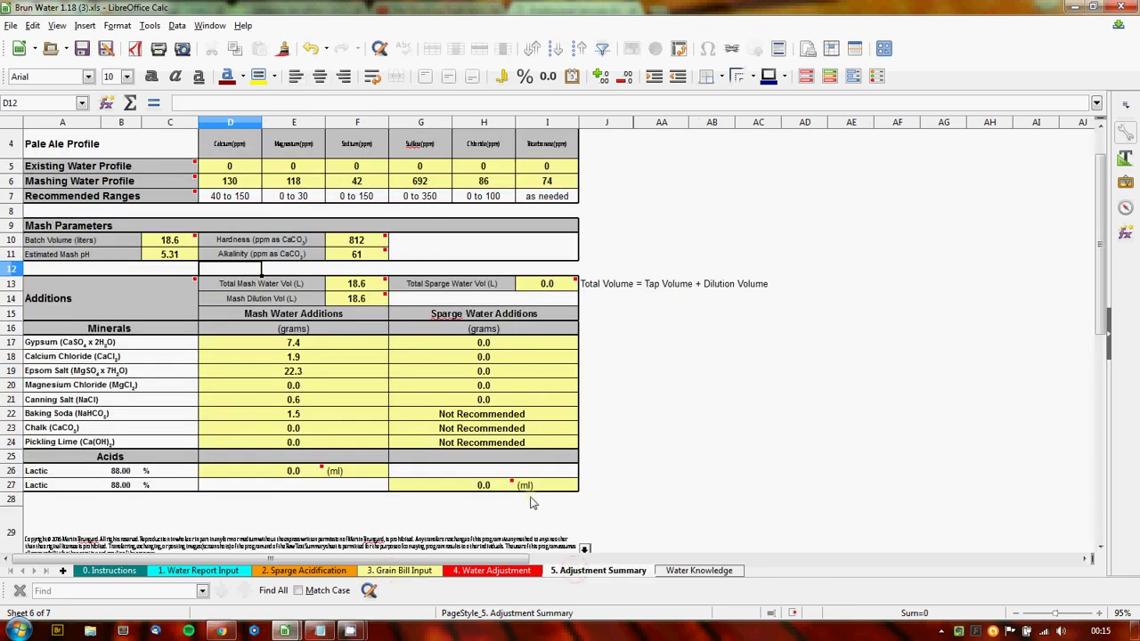
{"action": "left_click", "coordinate": [494, 571]}
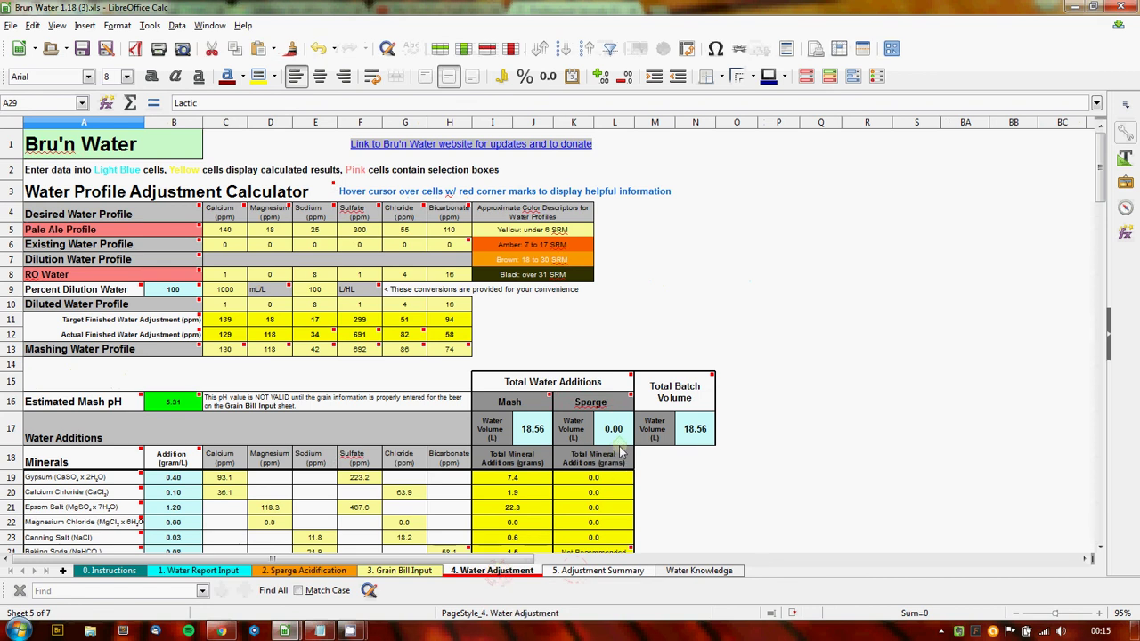
{"action": "scroll", "coordinate": [621, 454], "scroll_direction": "down", "scroll_amount": 2}
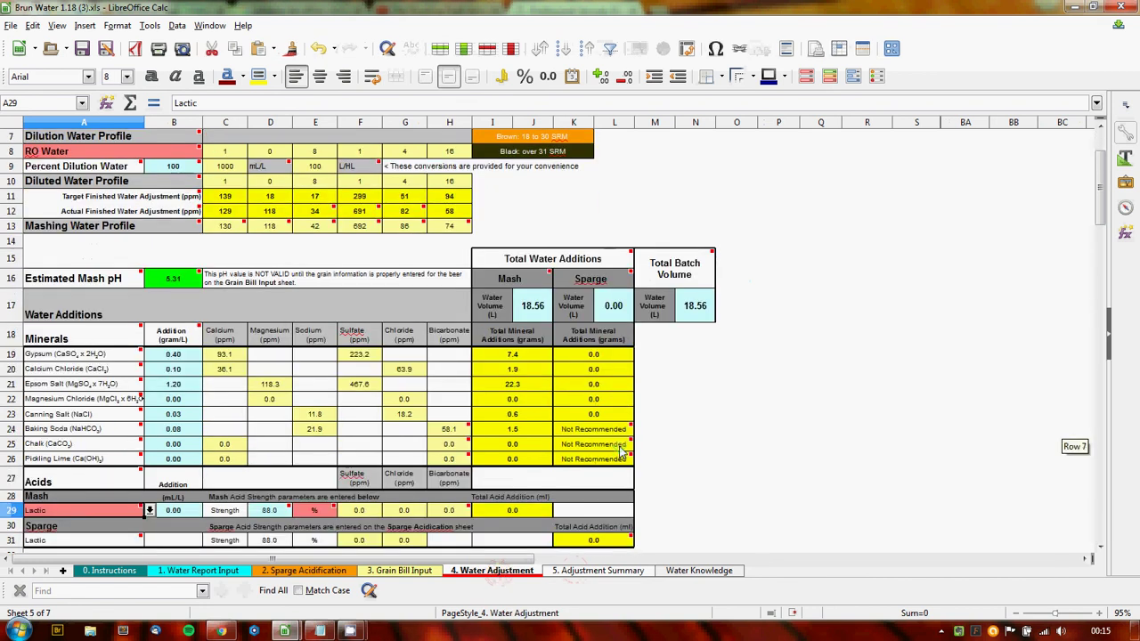
{"action": "left_click", "coordinate": [580, 574]}
{"action": "scroll", "coordinate": [398, 325], "scroll_direction": "up", "scroll_amount": 1}
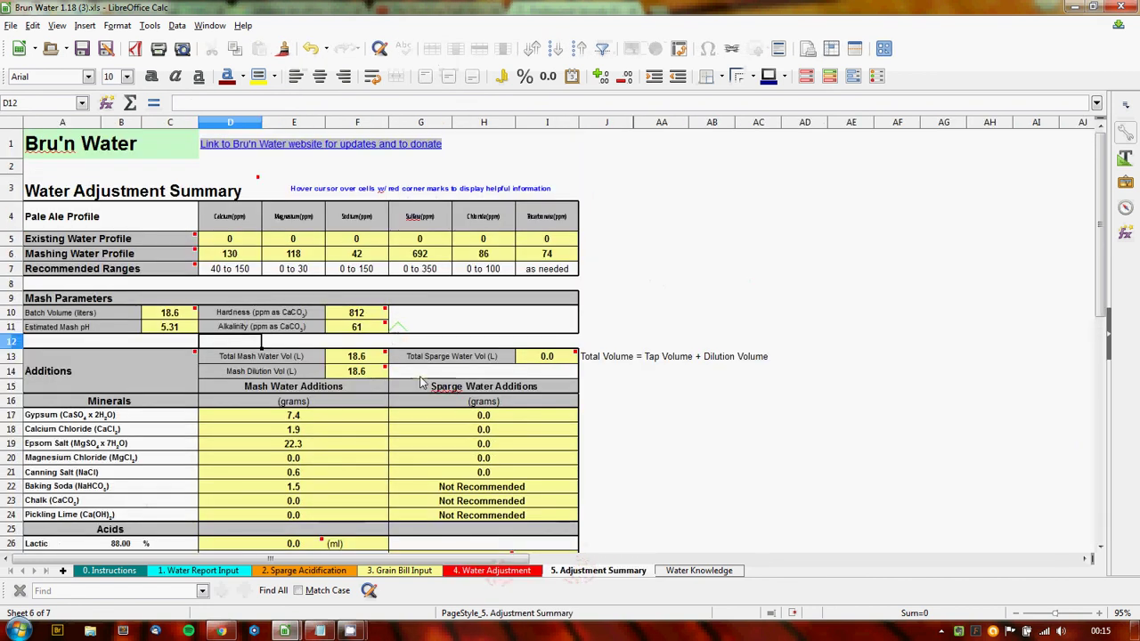
{"action": "scroll", "coordinate": [400, 339], "scroll_direction": "down", "scroll_amount": 1}
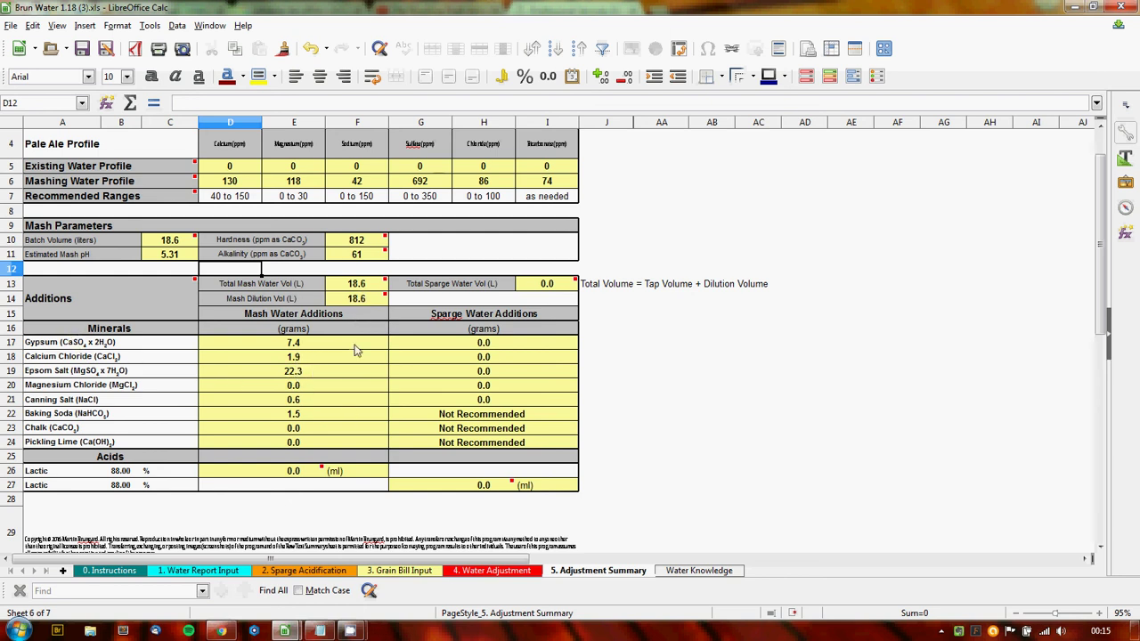
{"action": "left_click", "coordinate": [399, 570]}
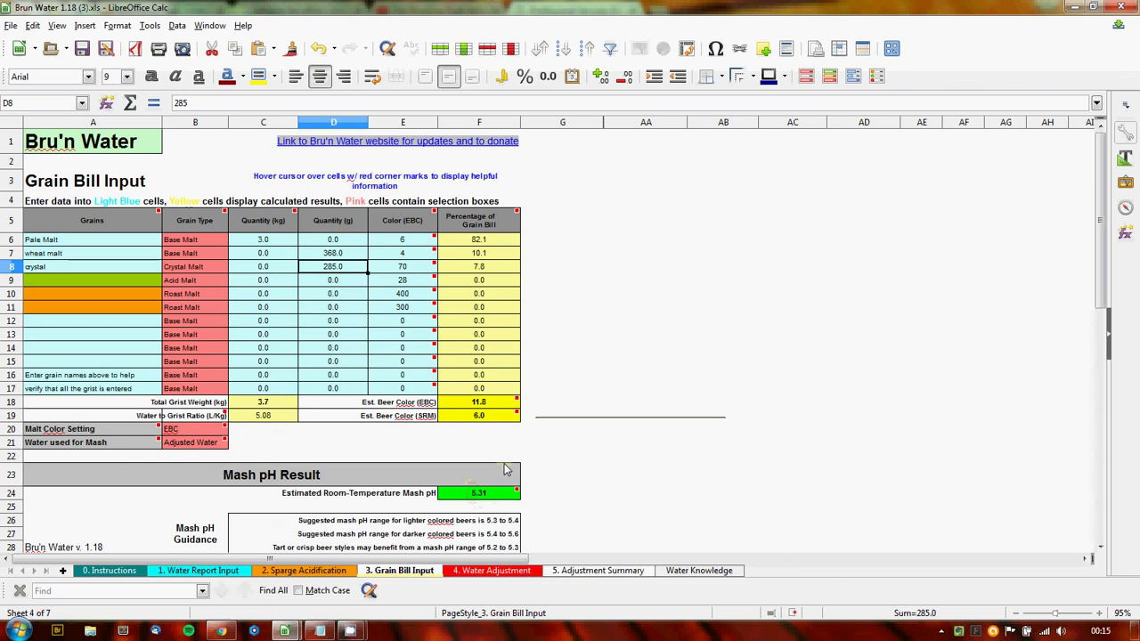
{"action": "left_click", "coordinate": [205, 281]}
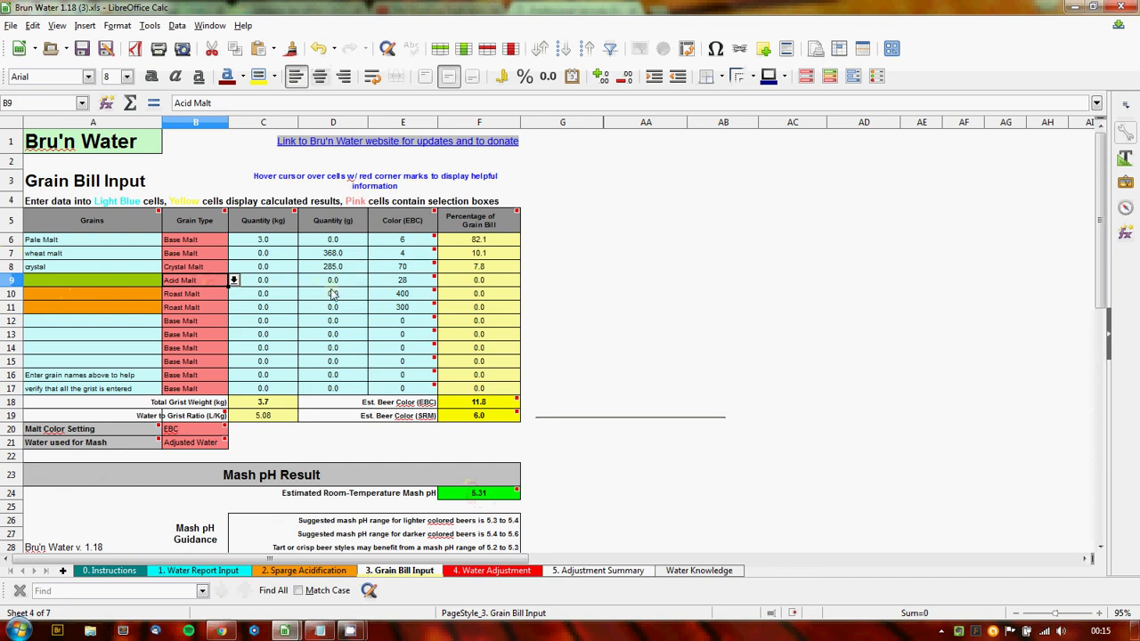